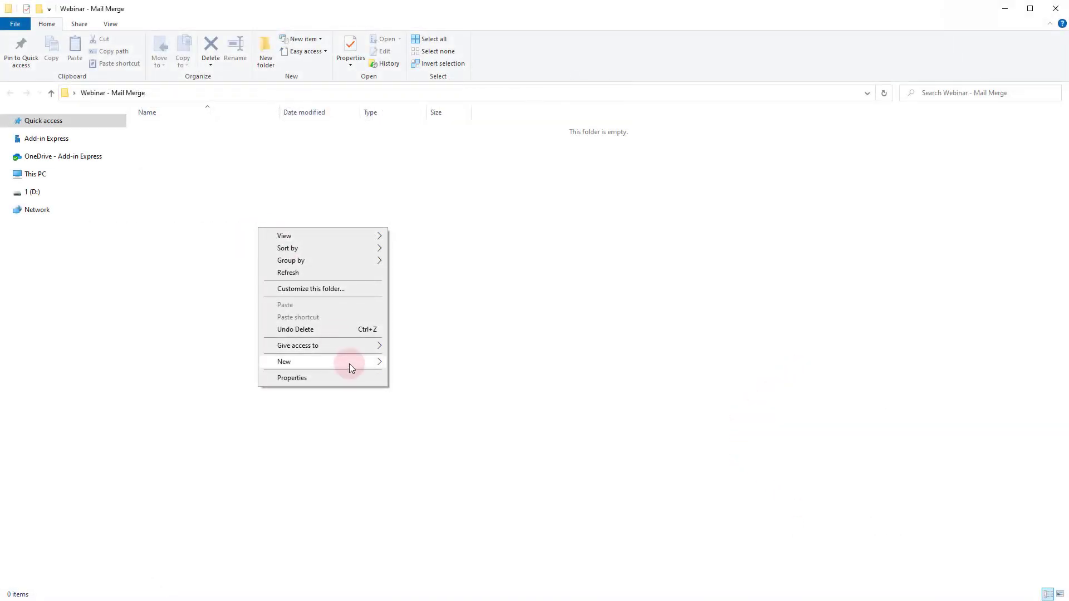
Step: Create a new Excel worksheet named 'Mail merge newsletter - test' in the Webinar - Mail Merge folder
mouse_move(349, 363)
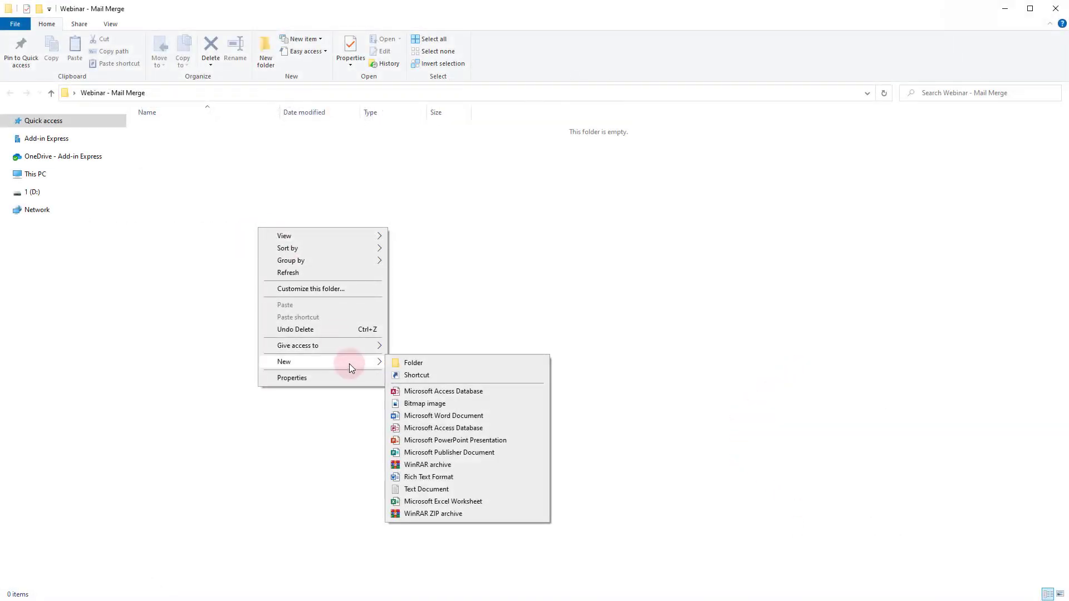
left_click(489, 502)
type("Mail m")
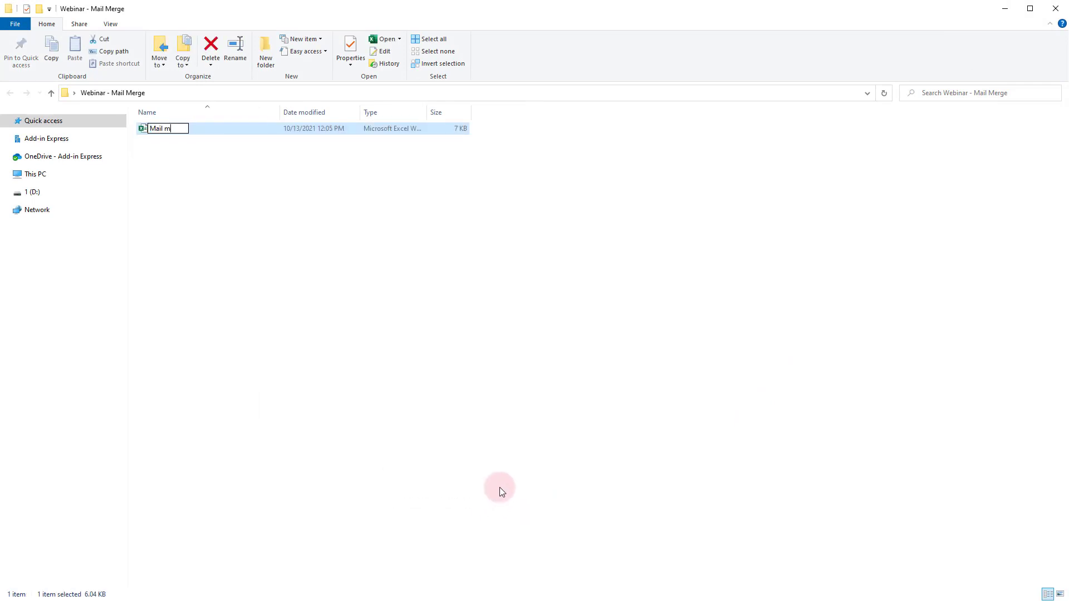
type("erge newsletter - test")
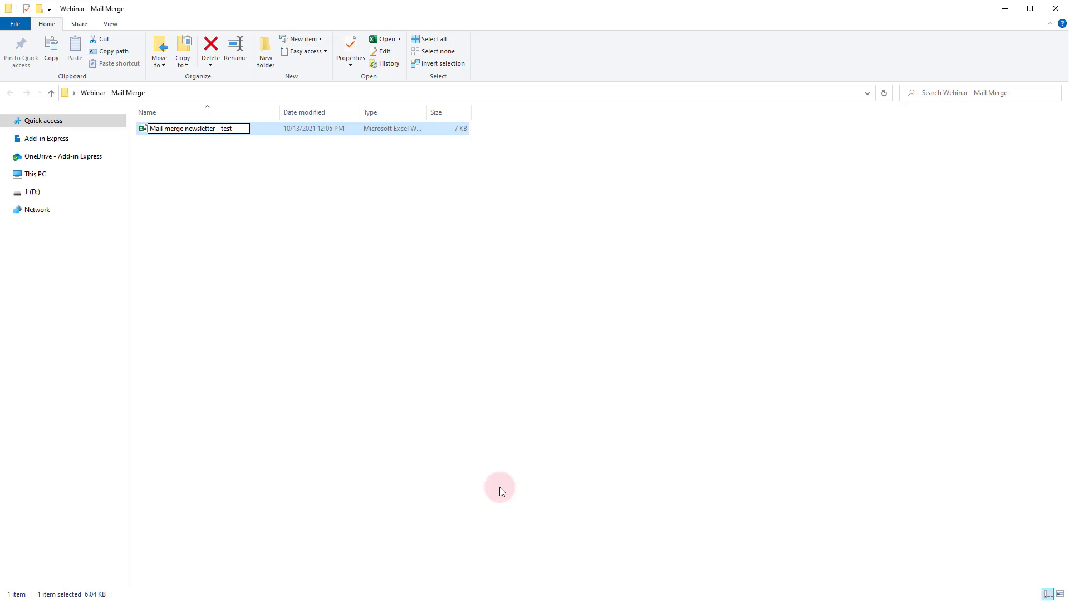
key("Return")
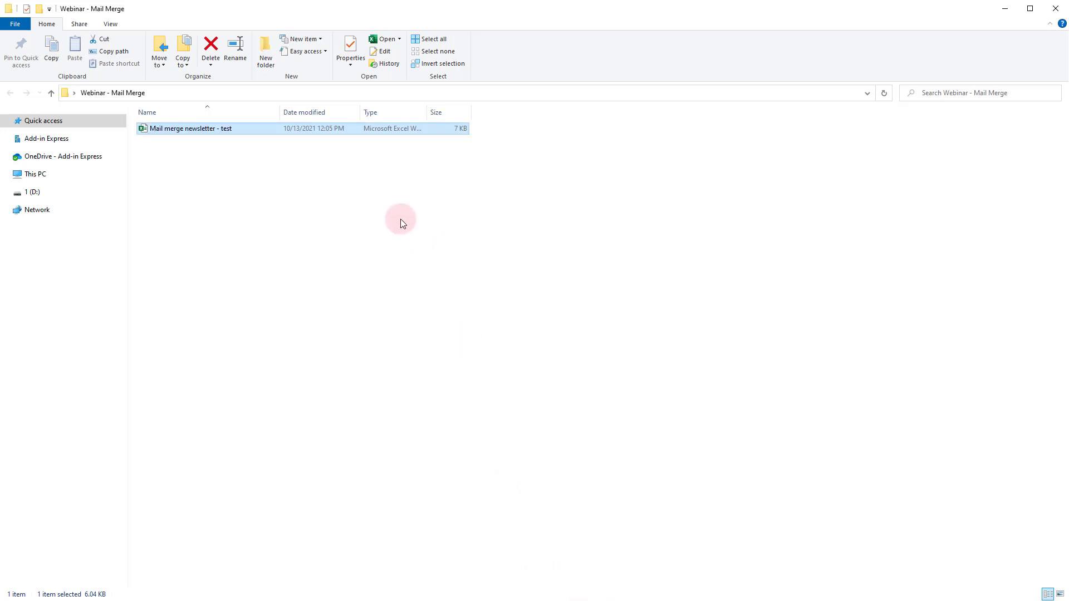
Step: Open the new workbook and enter the headers 'email' in A1 and 'name' in B1
double_click(217, 128)
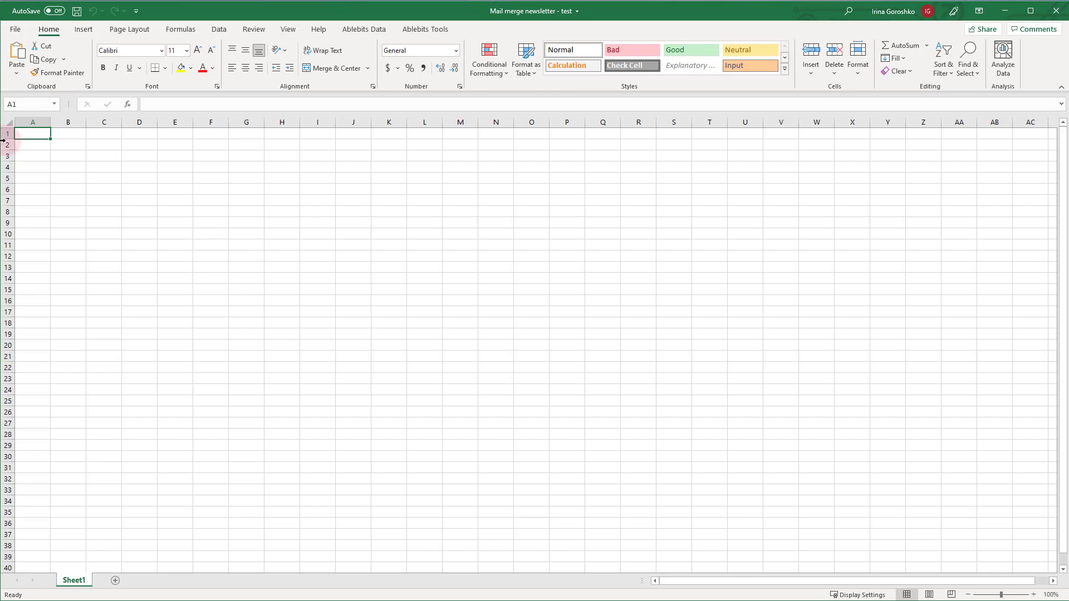
left_click(42, 135)
type("email")
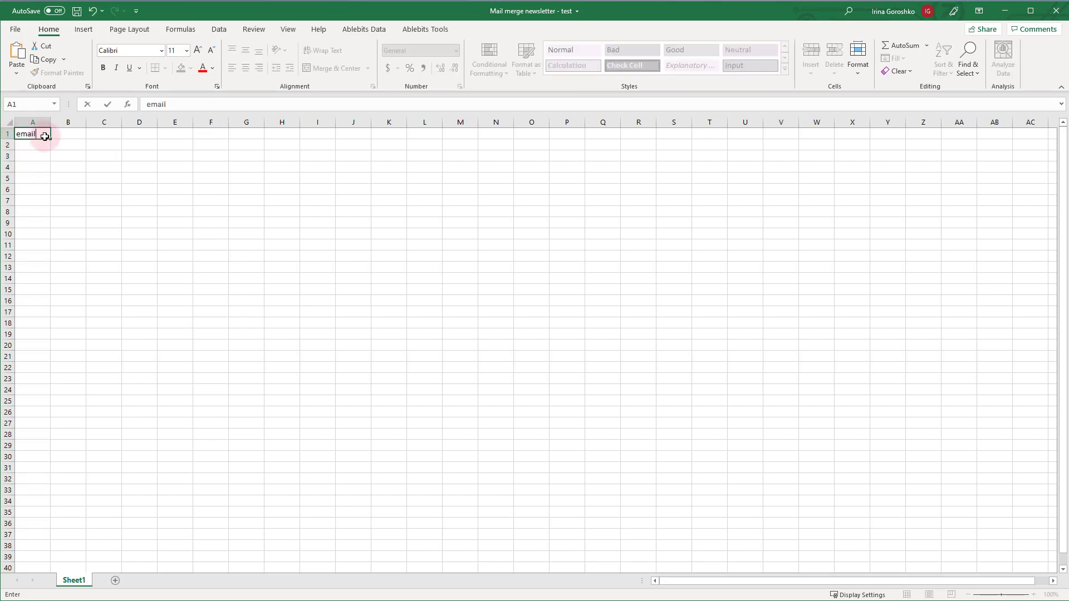
key("ctrl+Return")
key("Tab")
type("name")
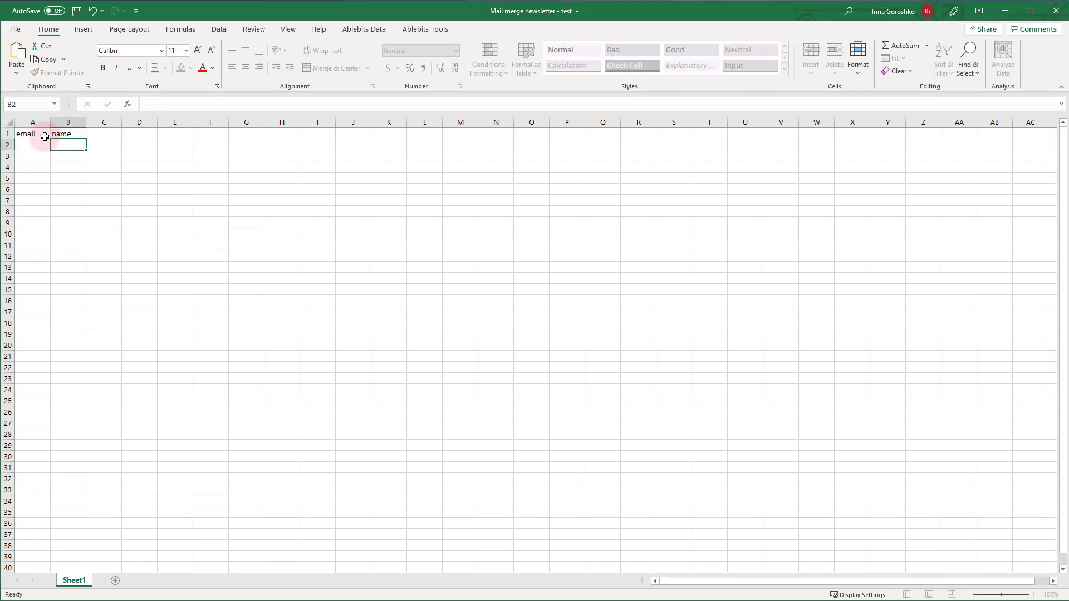
key("Return")
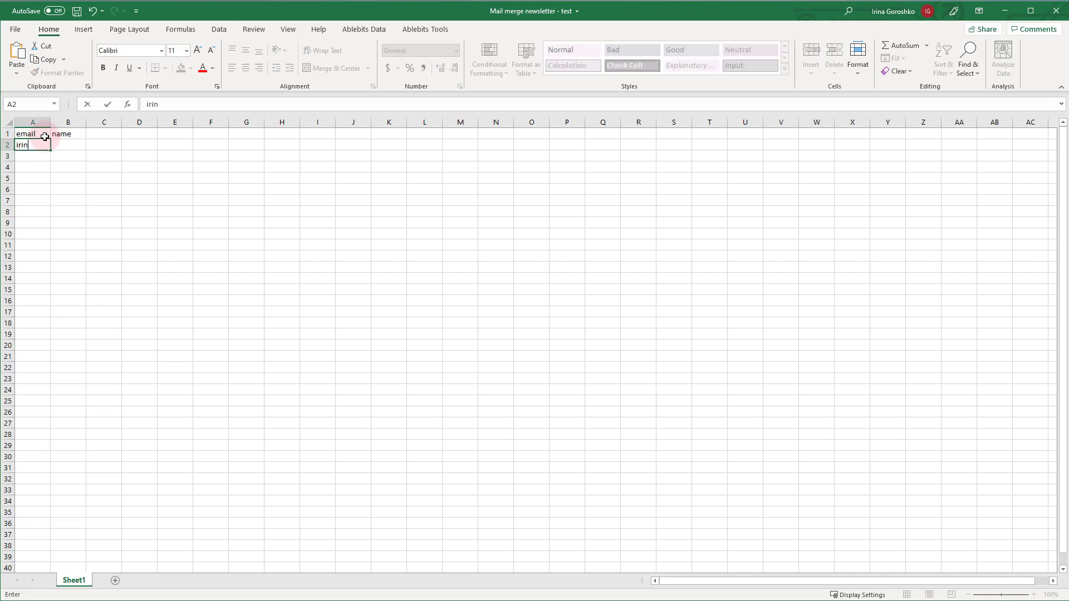
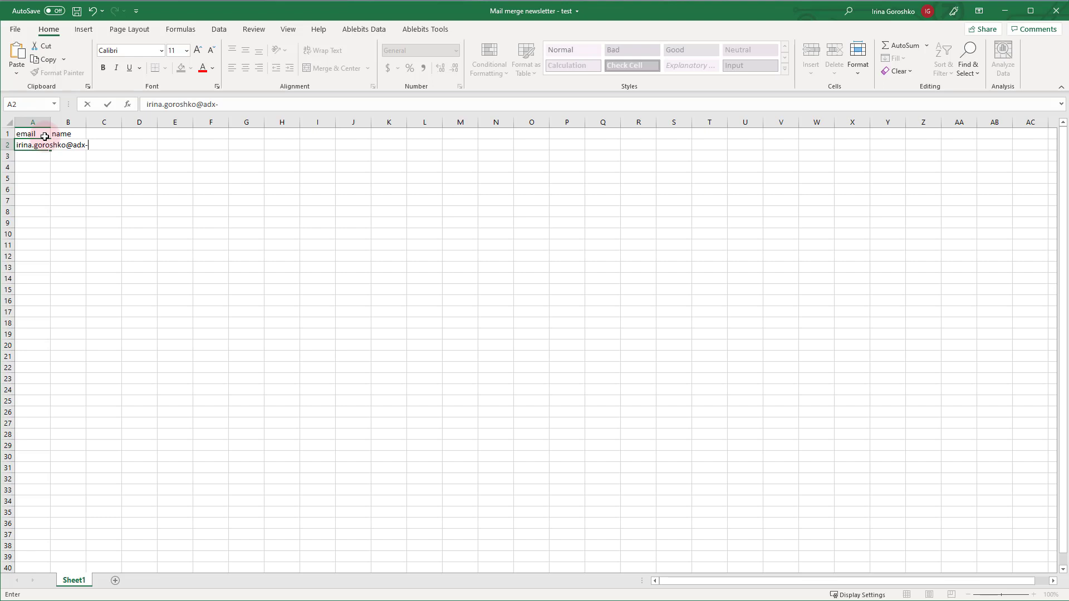
Step: Enter the first contact's email address and first name in row 2, then autofit column A
key("Return")
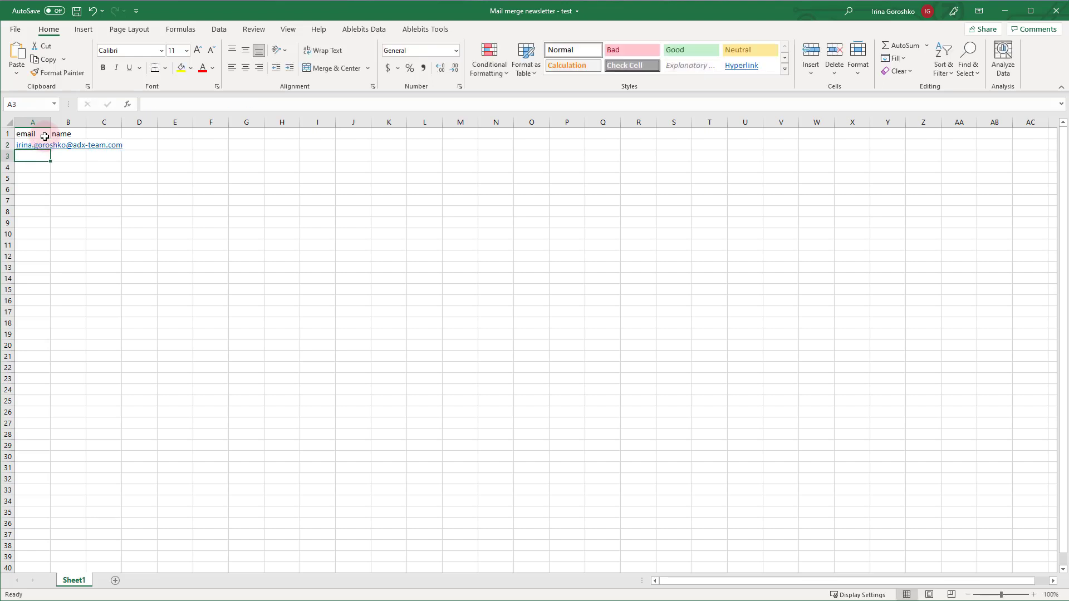
key("Up")
key("Right")
type("Irina")
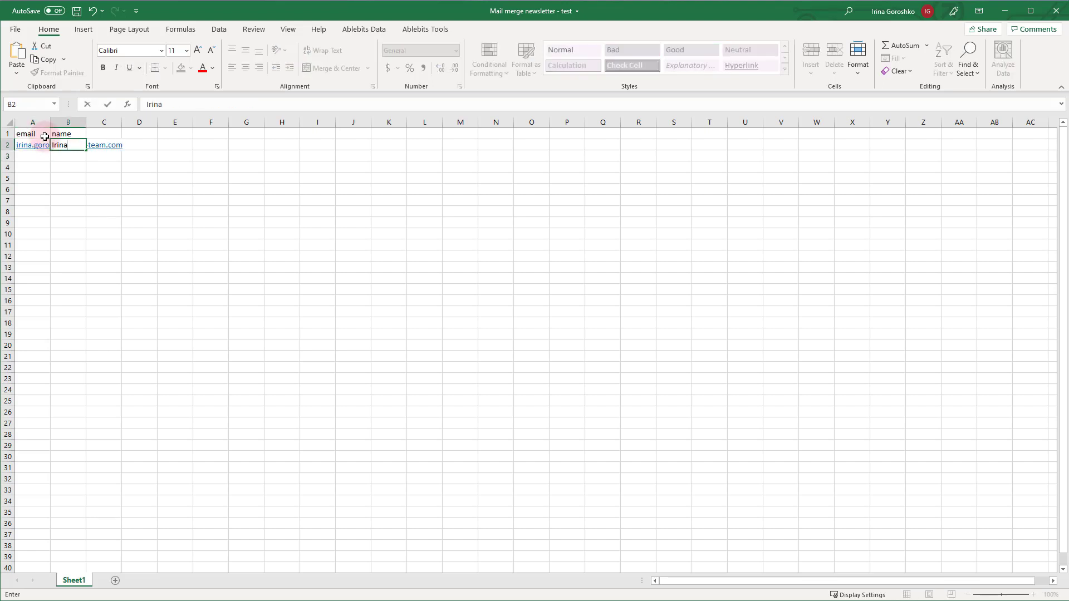
key("Return")
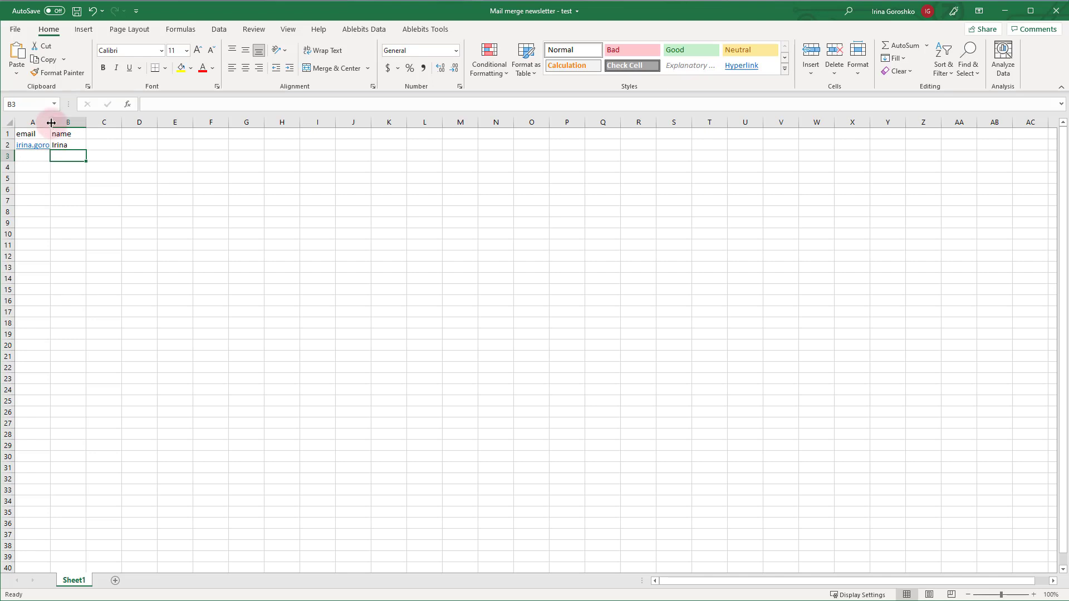
double_click(50, 122)
Step: Add the second and third contacts' email addresses and first names in rows 3 and 4
left_click(64, 158)
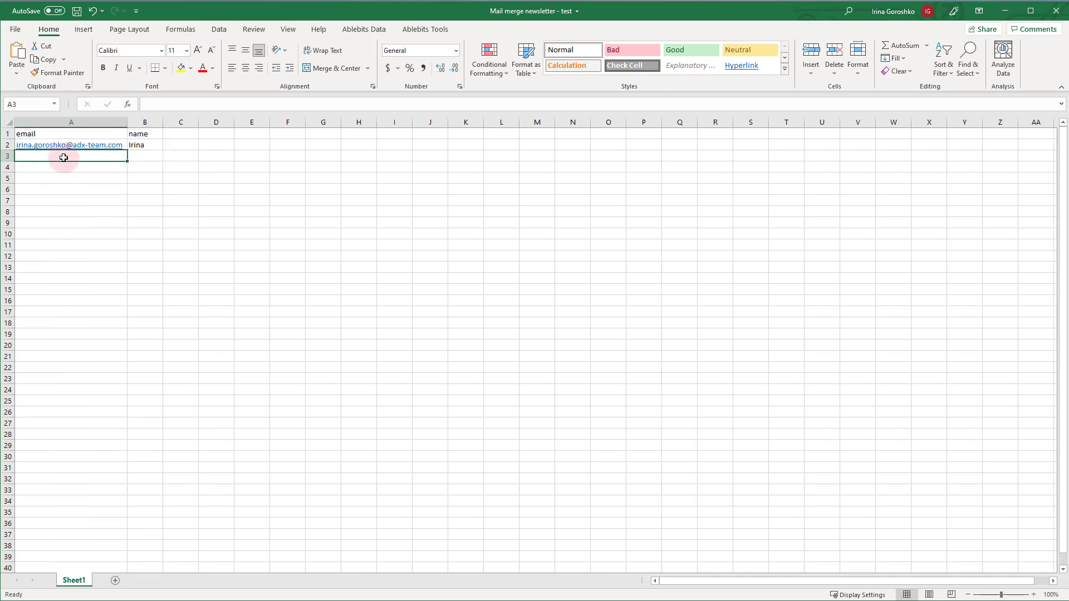
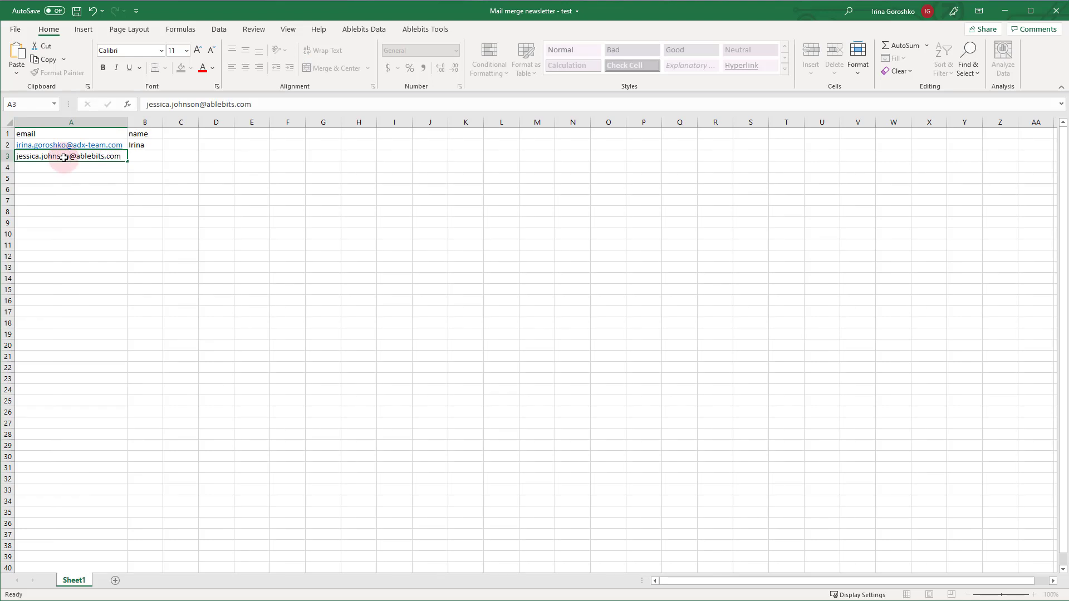
key("Tab")
type("Jessica")
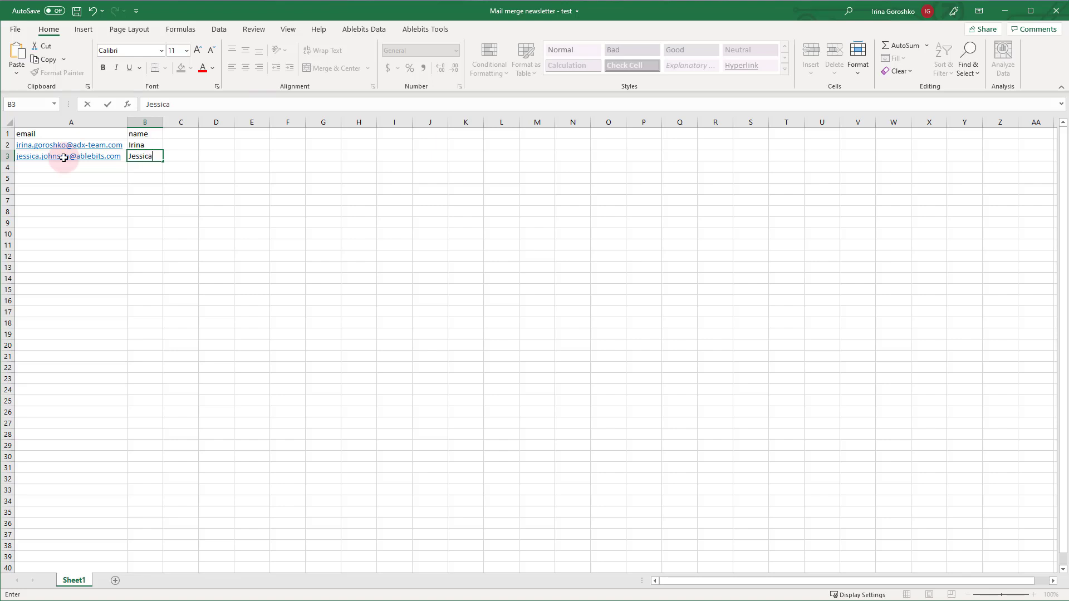
key("Return")
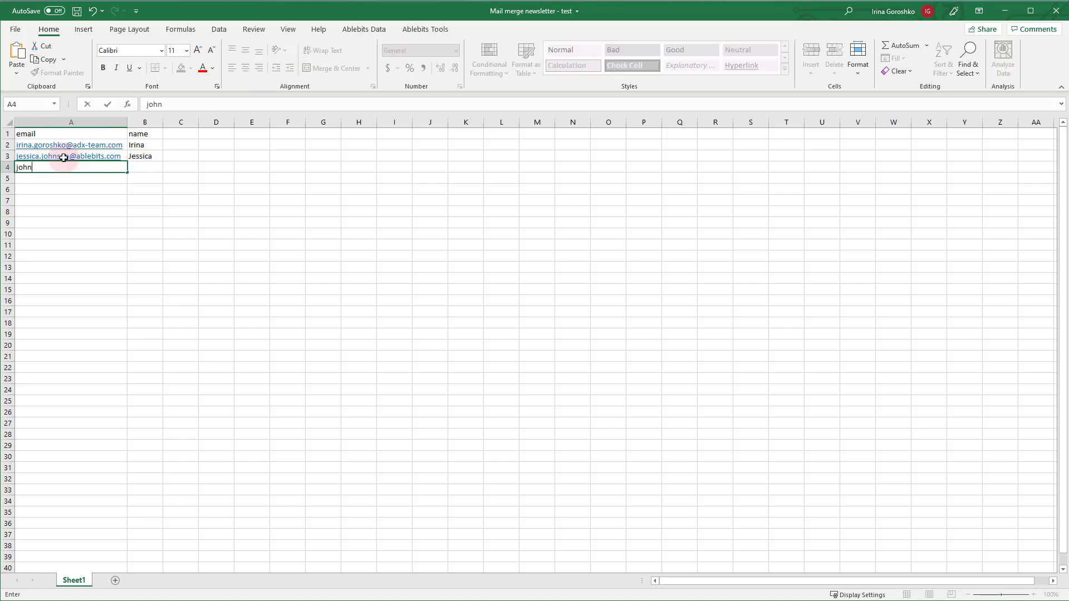
key("Tab")
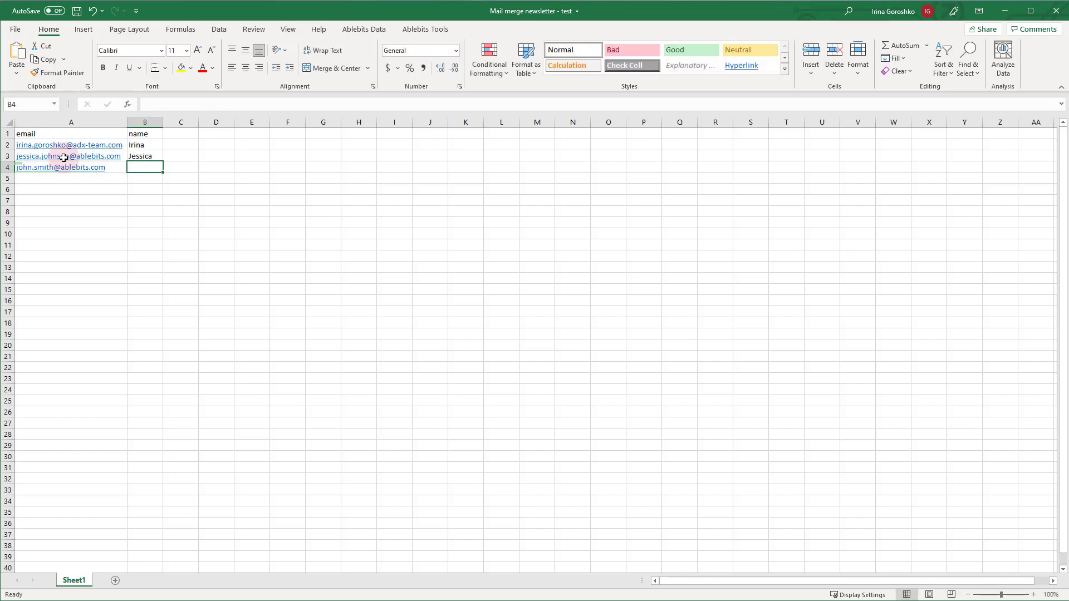
type("John")
key("Return")
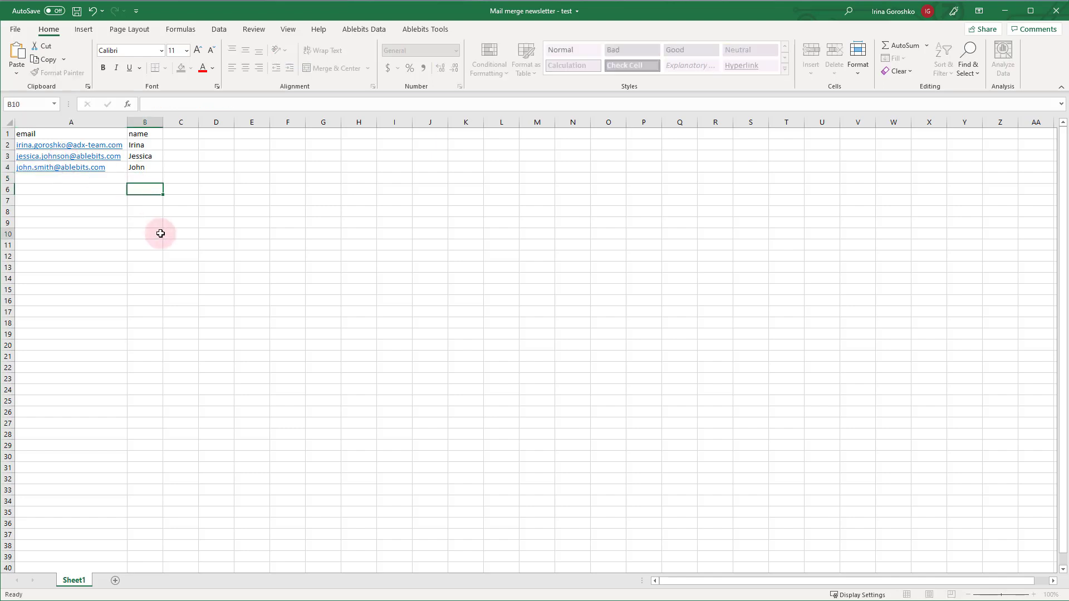
Step: Format A1:B4 as a table with headers and name it MailMergeTest
left_click(160, 231)
left_click(160, 167)
left_click(88, 136, "shift")
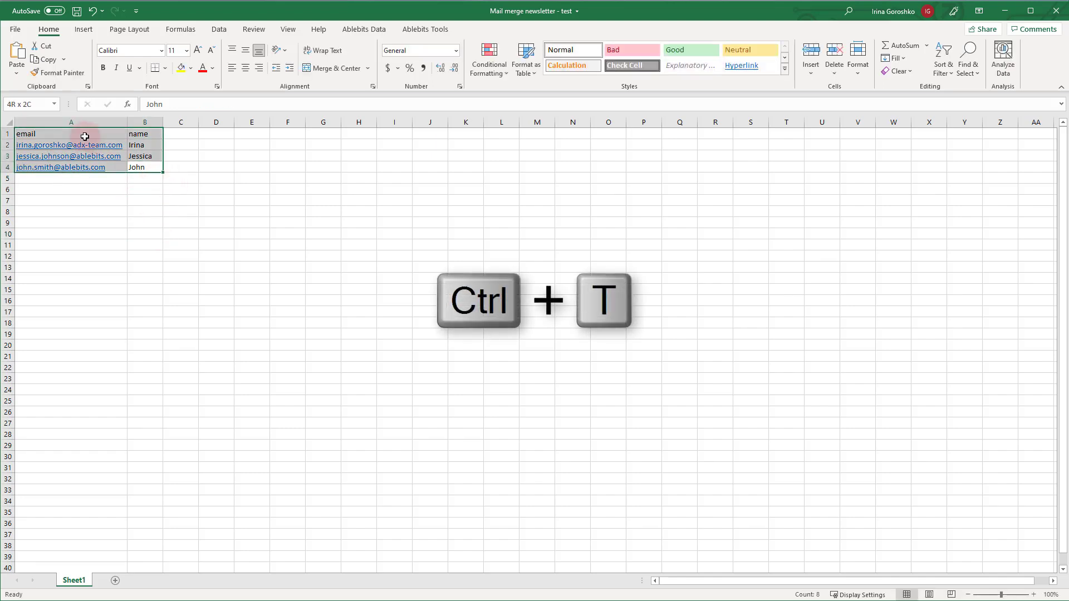
key("ctrl+t")
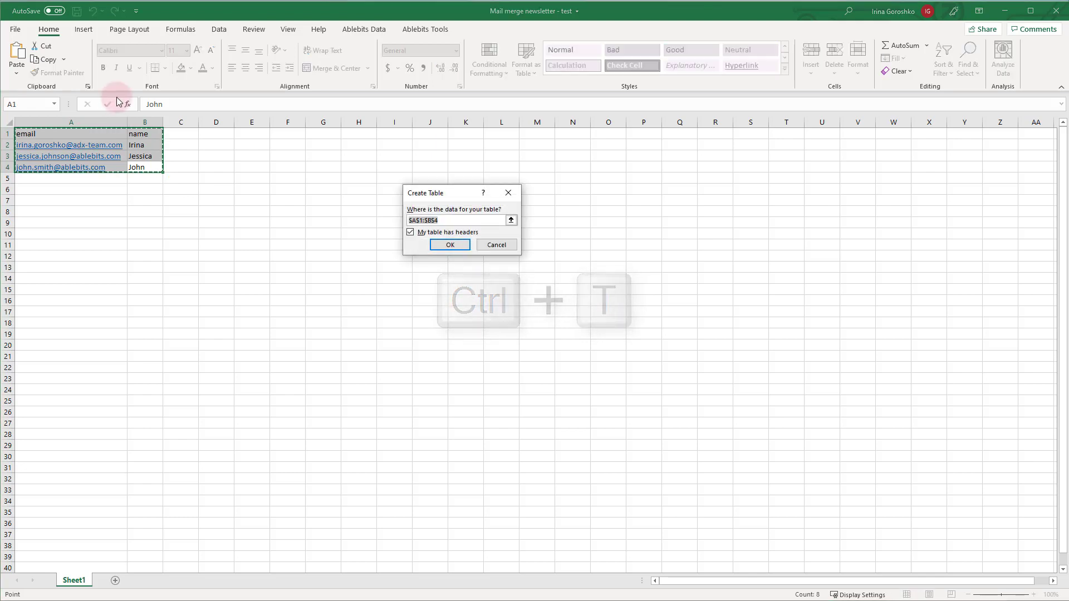
left_click(450, 246)
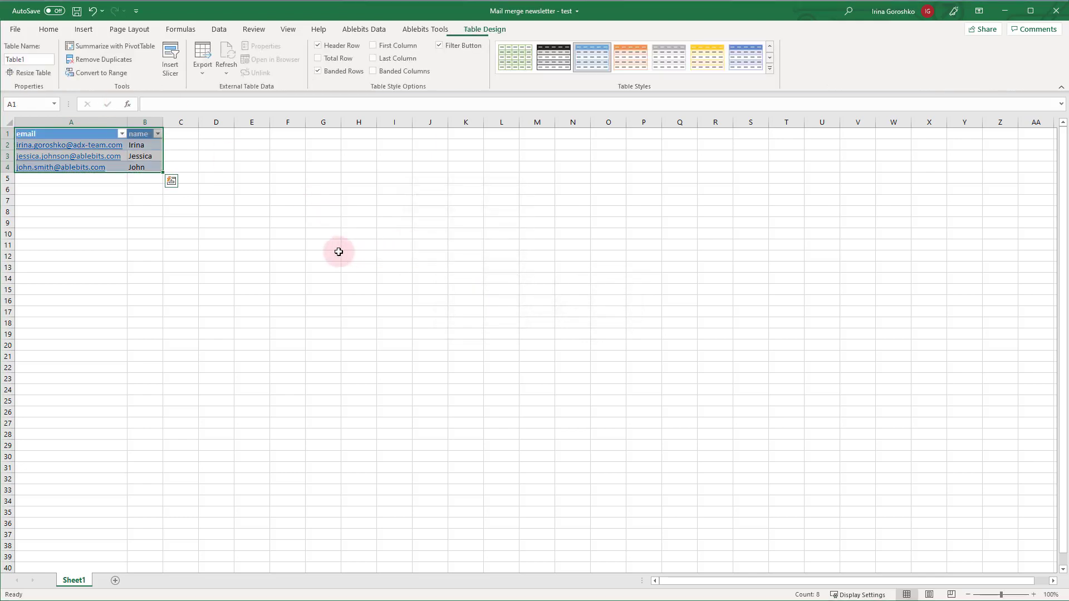
left_click(47, 60)
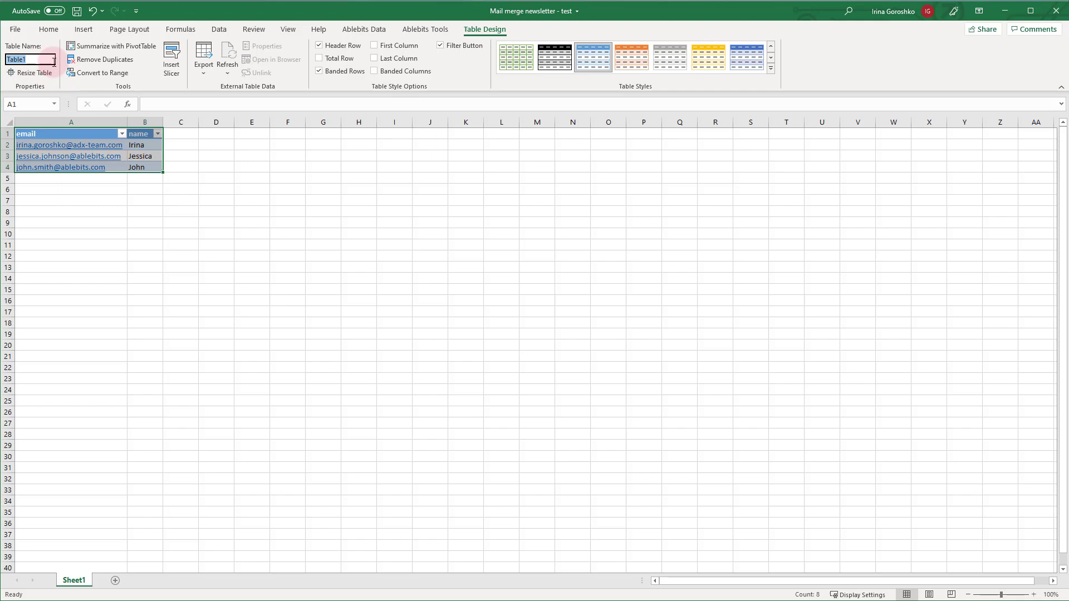
type("MailMergeTest")
key("Return")
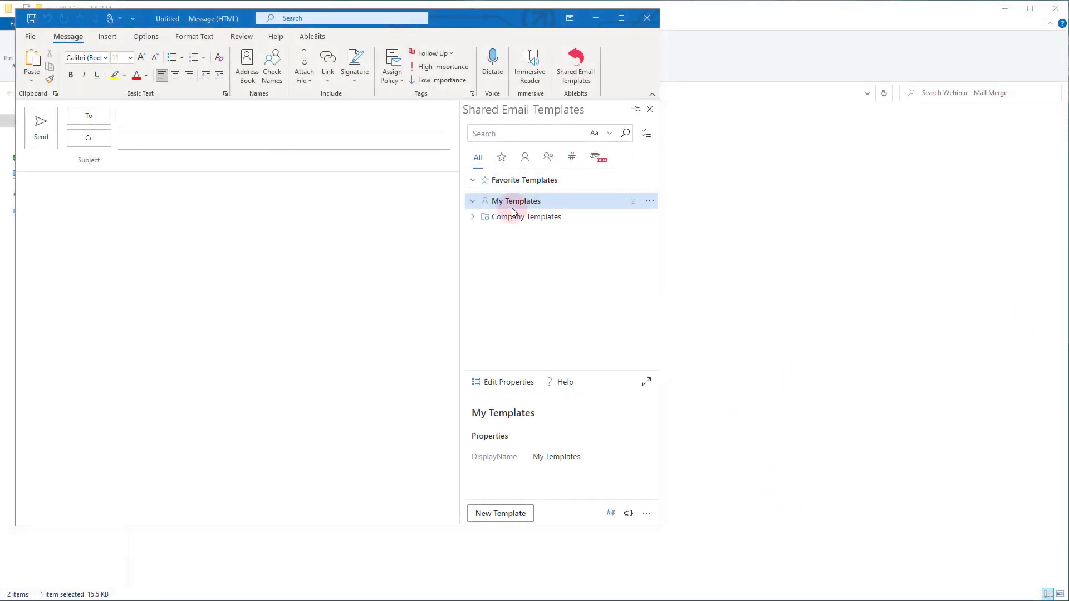
Step: Choose New Mail Merge Template from the My Templates options menu
right_click(508, 204)
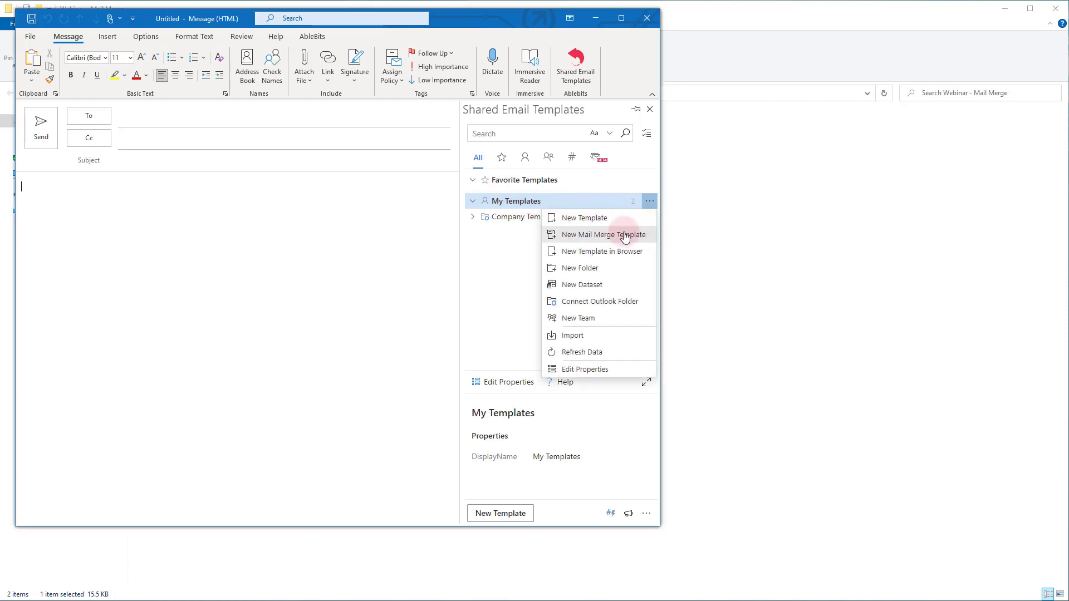
left_click(653, 238)
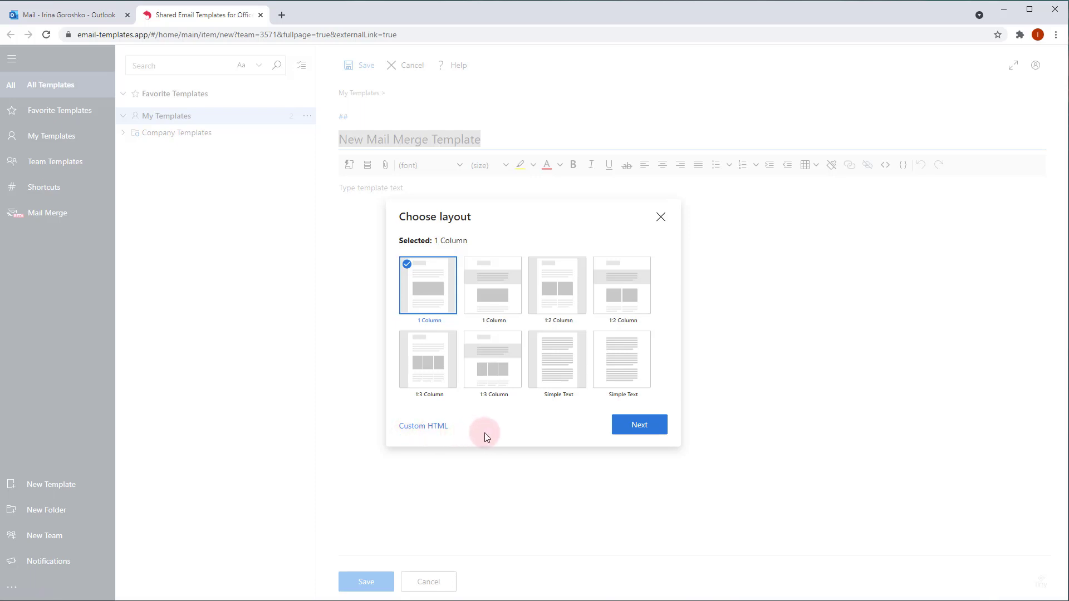
Step: Pick the 1:2 Column layout and finish the template with the Base theme
left_click(561, 294)
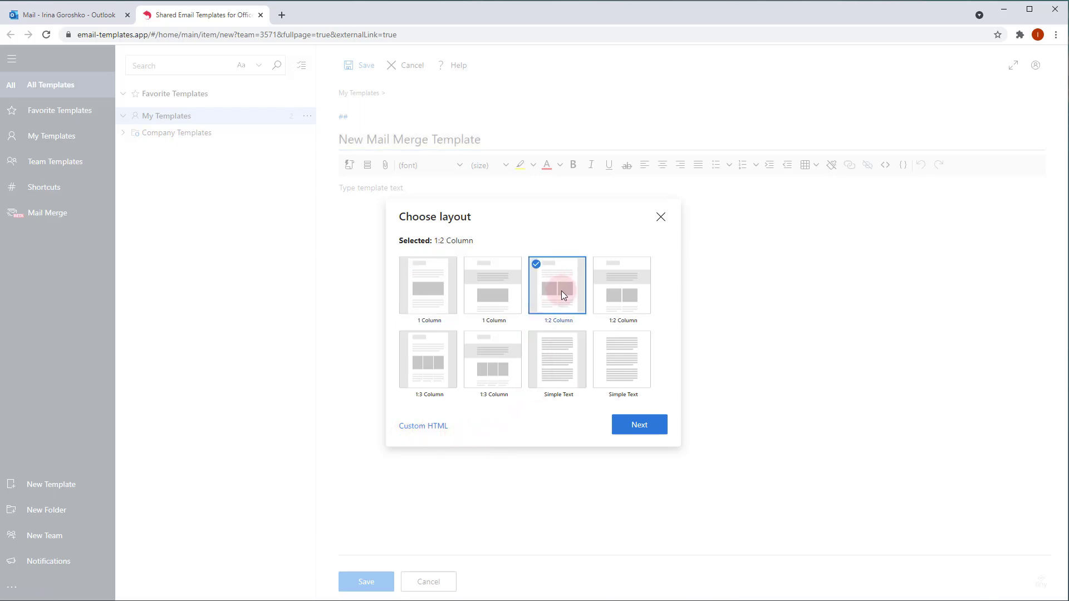
left_click(642, 430)
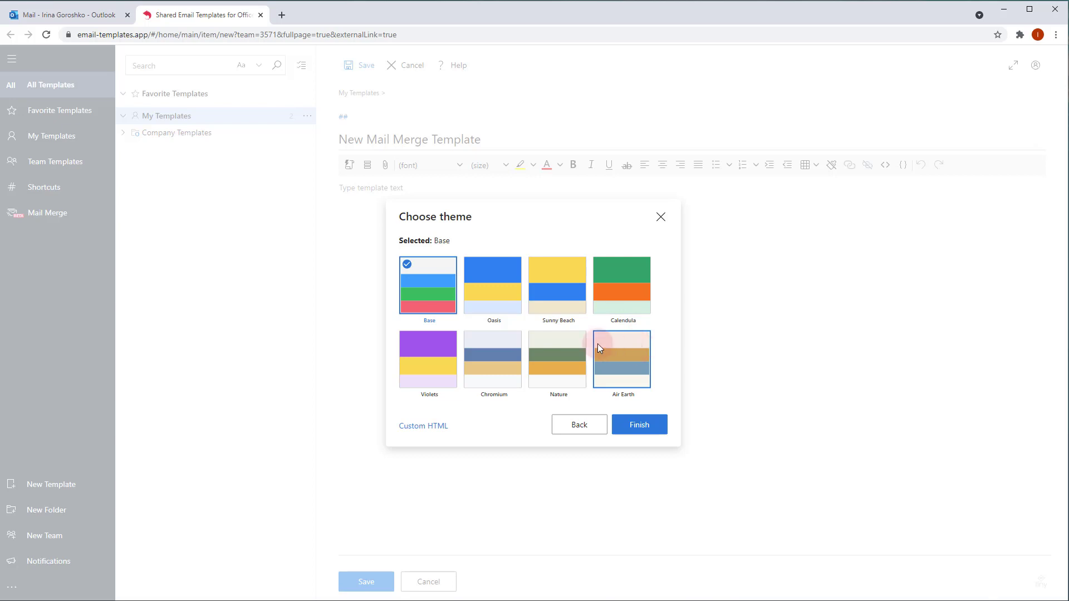
left_click(641, 431)
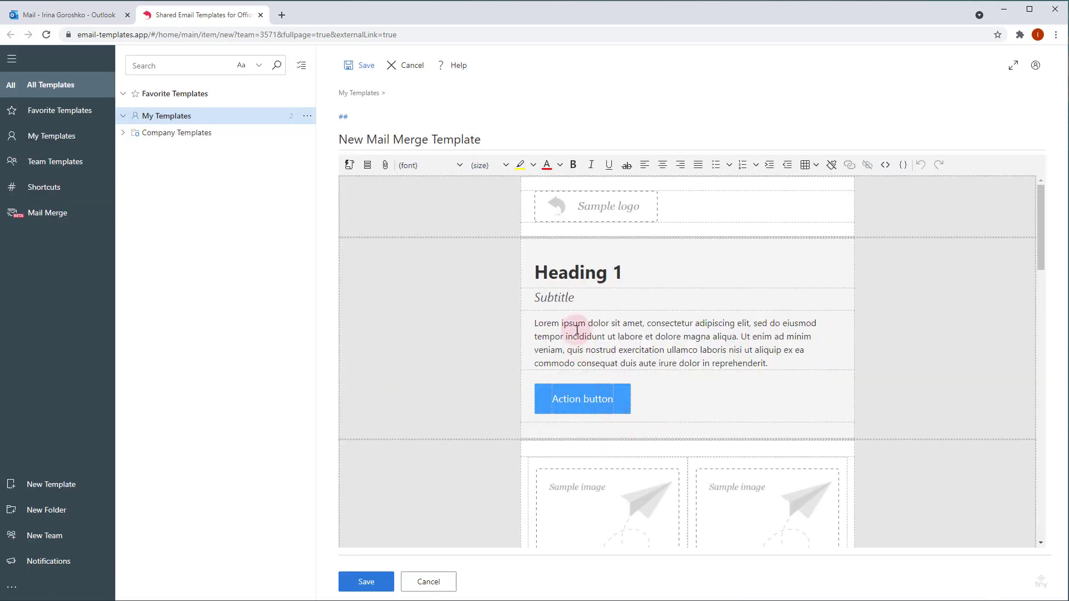
Step: Inspect the template's sections: Heading 1, sample image table, image cells, Heading 3 and Heading 2
left_click(633, 277)
left_click(635, 279)
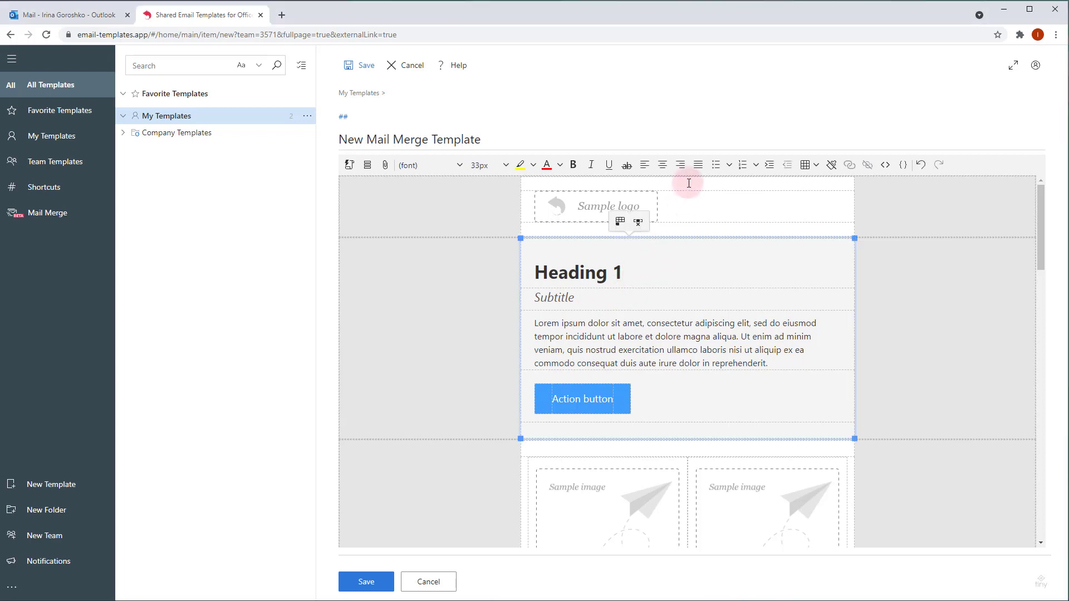
left_click(685, 461)
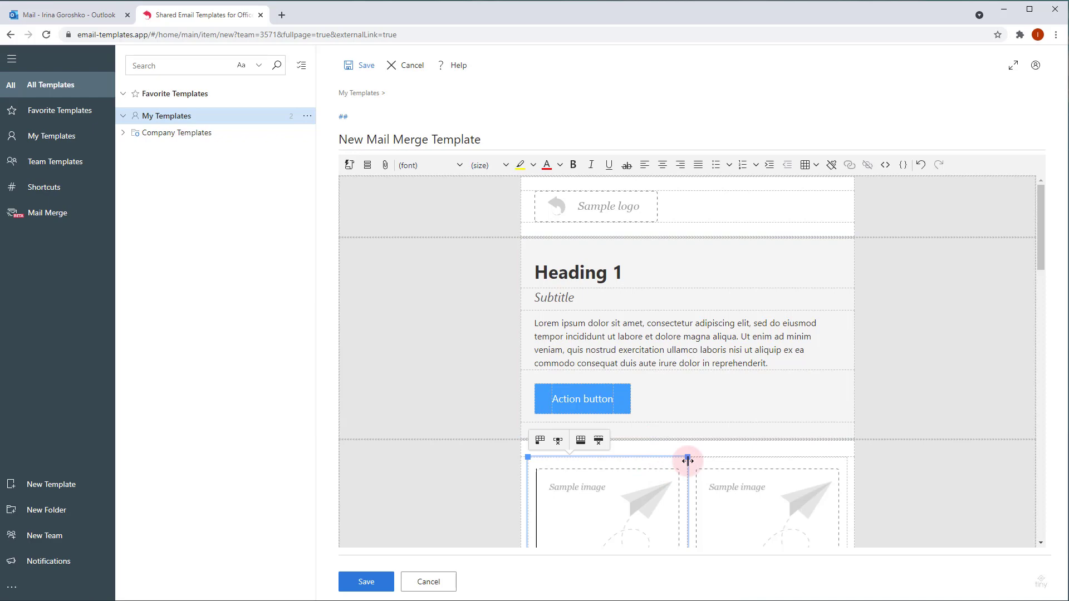
scroll(690, 457, "down", 5)
left_click(816, 377)
scroll(814, 376, "down", 4)
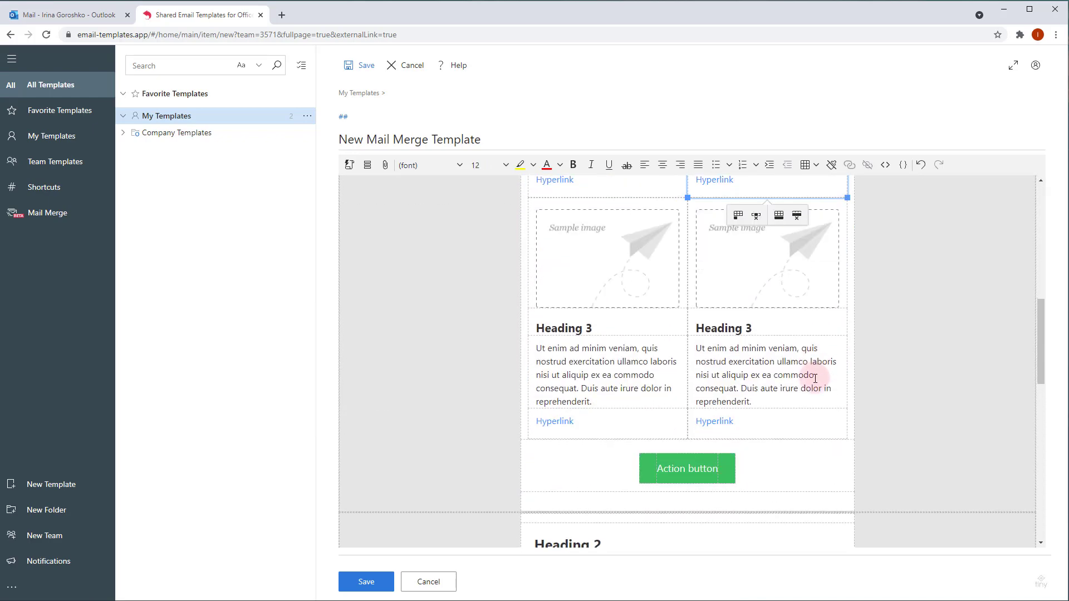
left_click(705, 323)
left_click(668, 326)
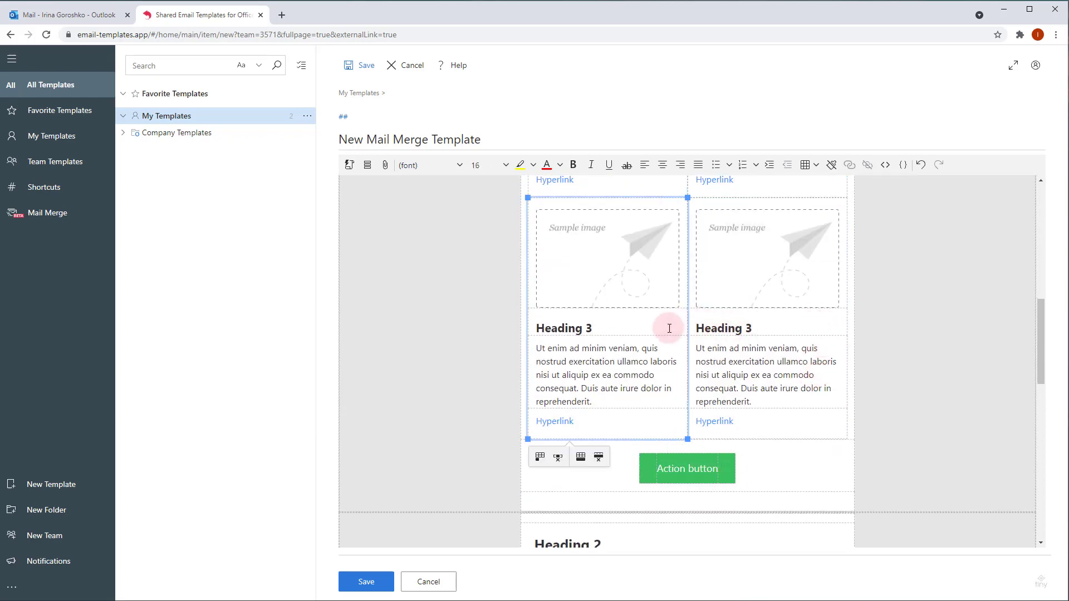
scroll(671, 323, "down", 4)
left_click(674, 318)
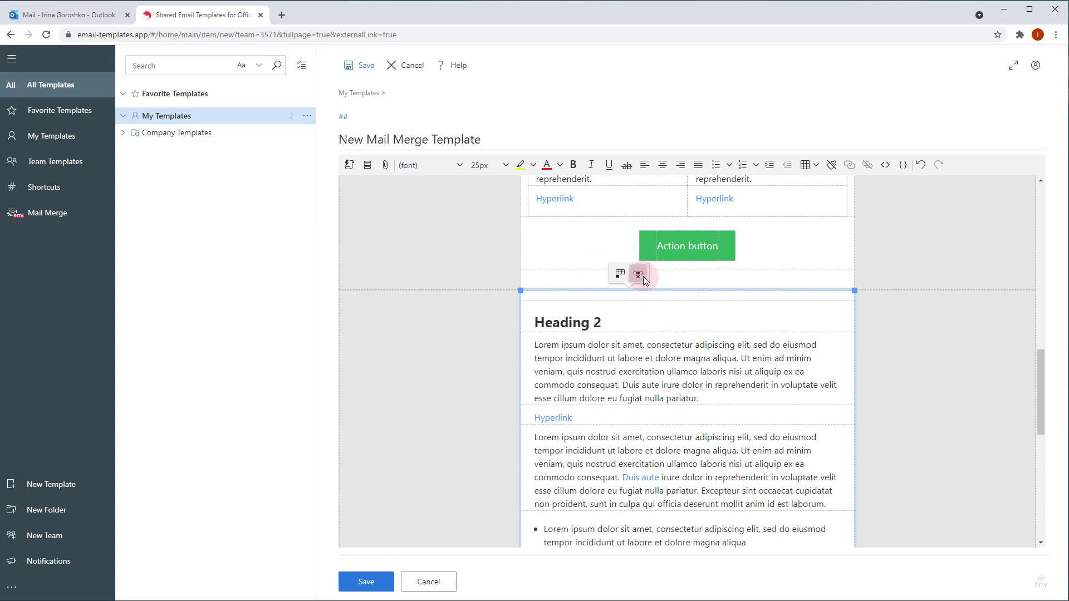
scroll(656, 318, "up", 1)
scroll(656, 318, "up", 8)
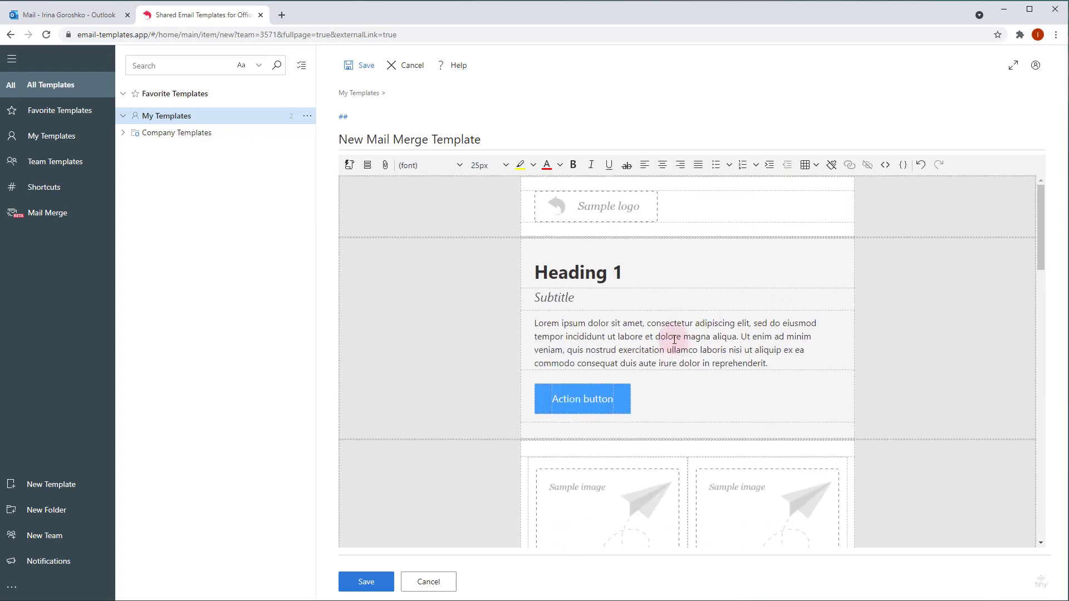
left_click(676, 266)
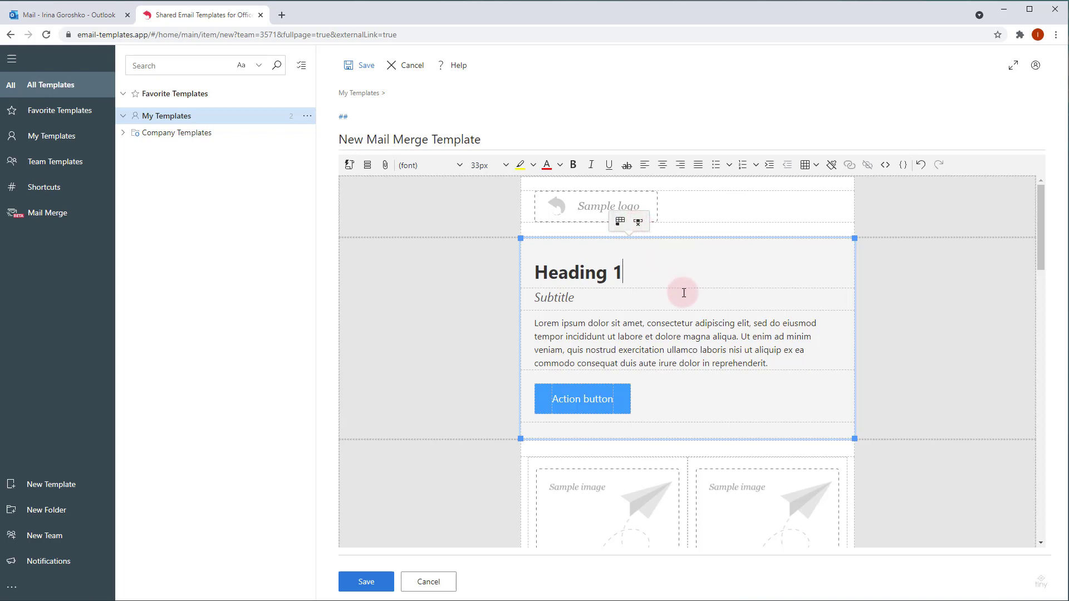
Step: Select the Sample logo, then copy the logo URL from the Word newsletter document
left_click(722, 205)
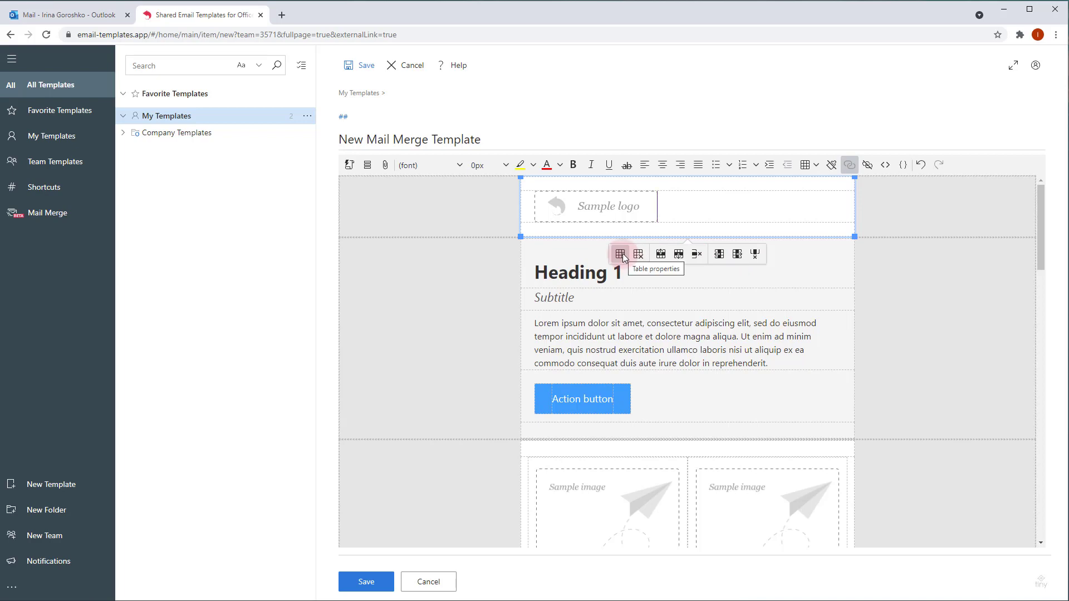
left_click(652, 210)
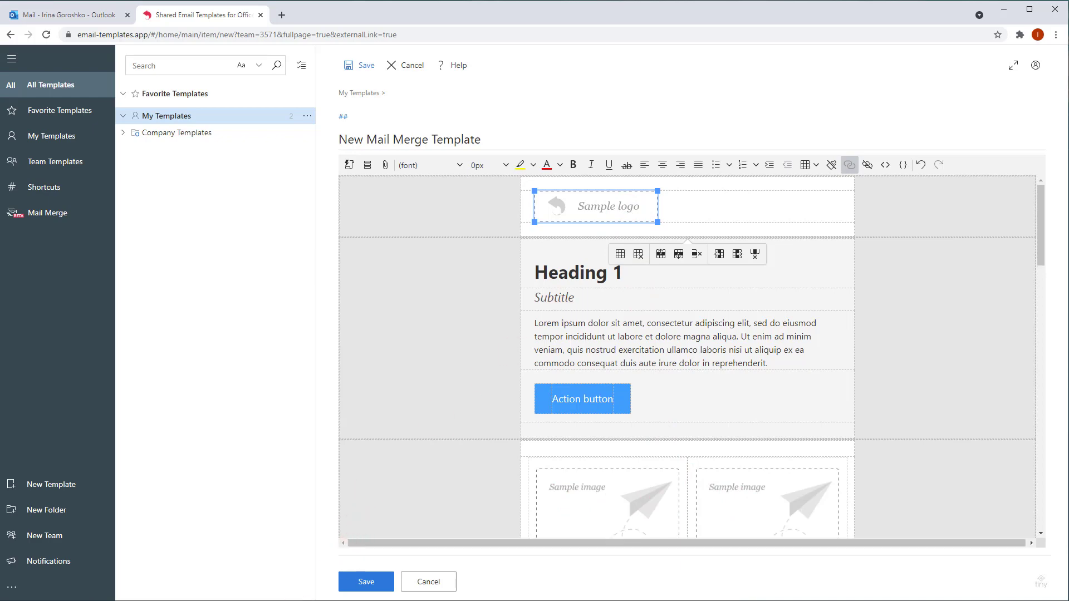
key("alt+Tab")
left_click_drag(346, 326, 613, 326)
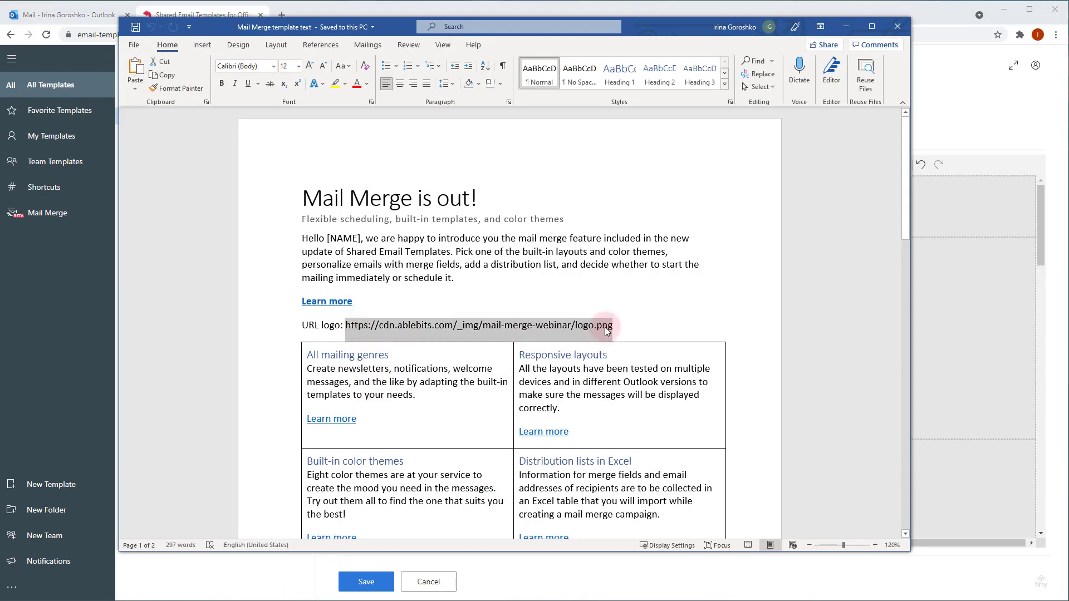
right_click(605, 327)
left_click(640, 352)
Step: Replace the Sample logo with the copied Ablebits.com logo URL, alternative description 'Ablebits'
scroll(643, 389, "down", 12)
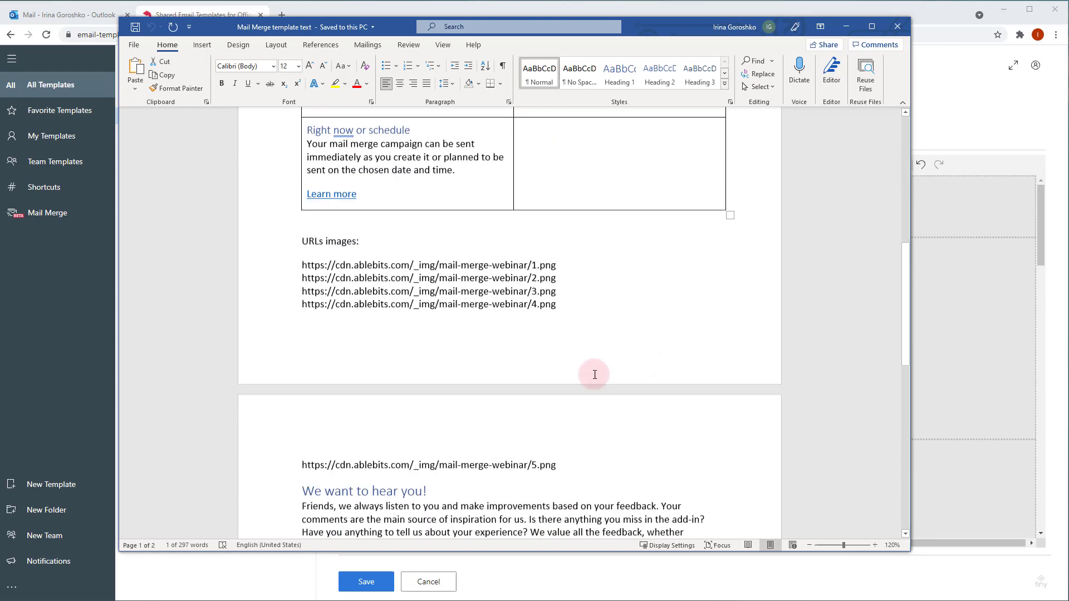
left_click(941, 107)
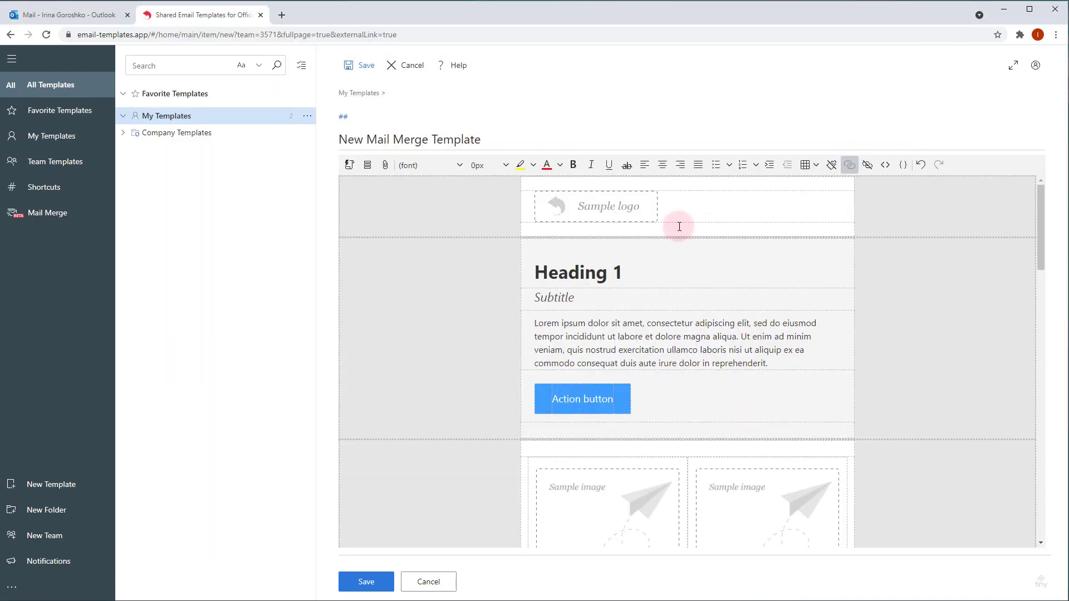
right_click(642, 208)
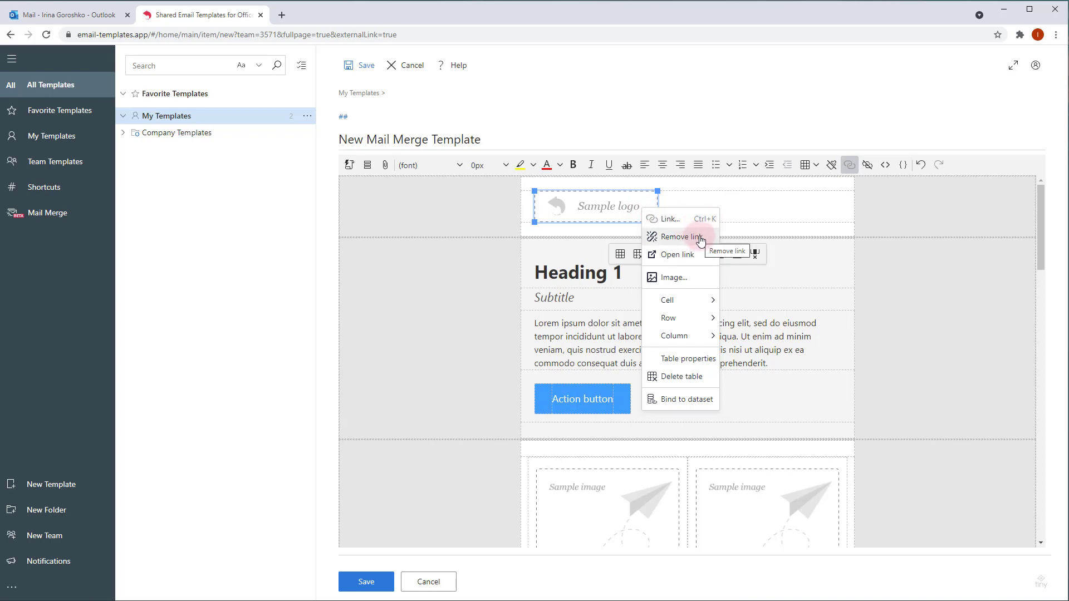
left_click(684, 279)
triple_click(605, 288)
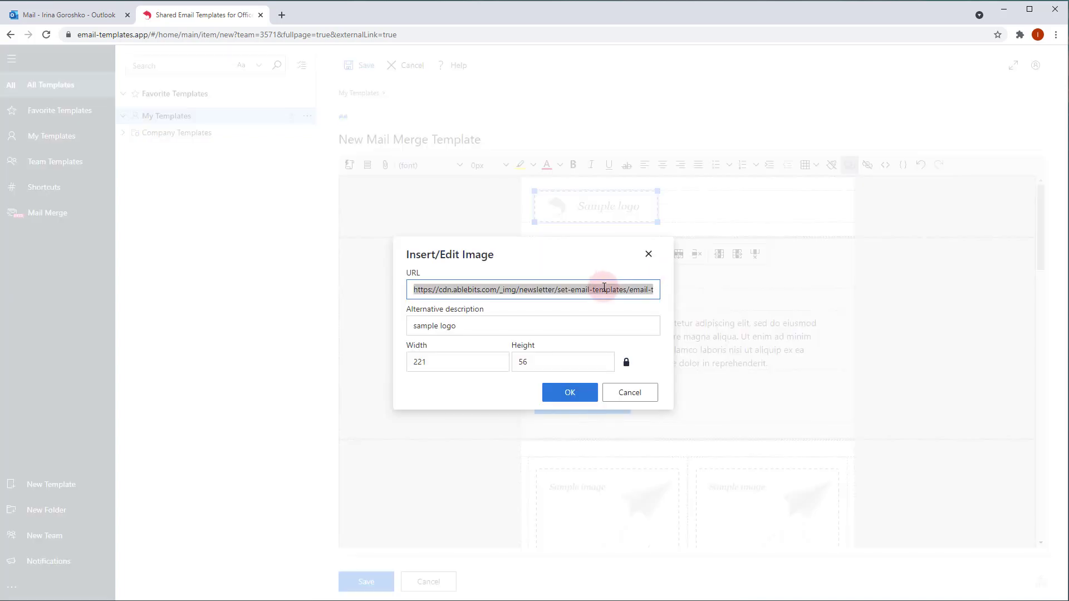
key("ctrl+v")
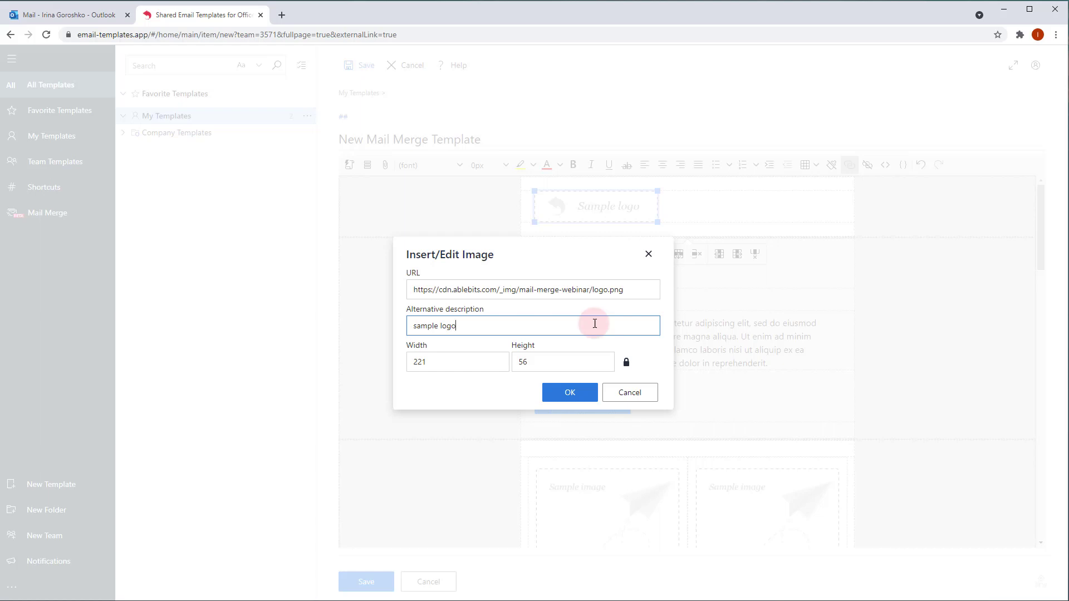
left_click_drag(473, 332, 374, 298)
type("Ablebits")
left_click(569, 392)
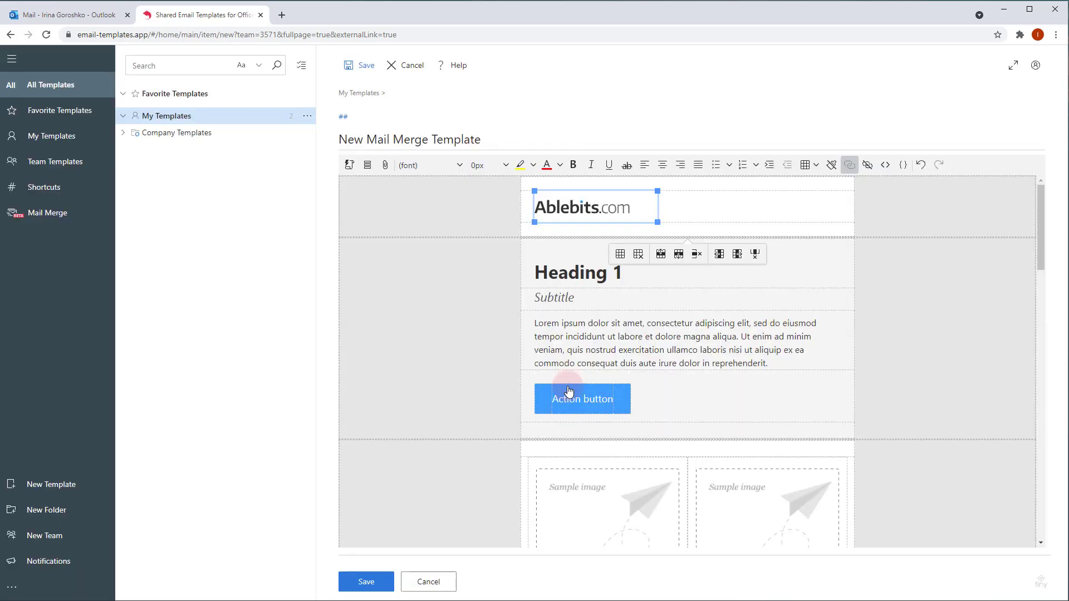
Step: Replace the Heading 1 placeholder with 'Mail Merge is out!' copied from Word
left_click(590, 274)
key("alt+Tab")
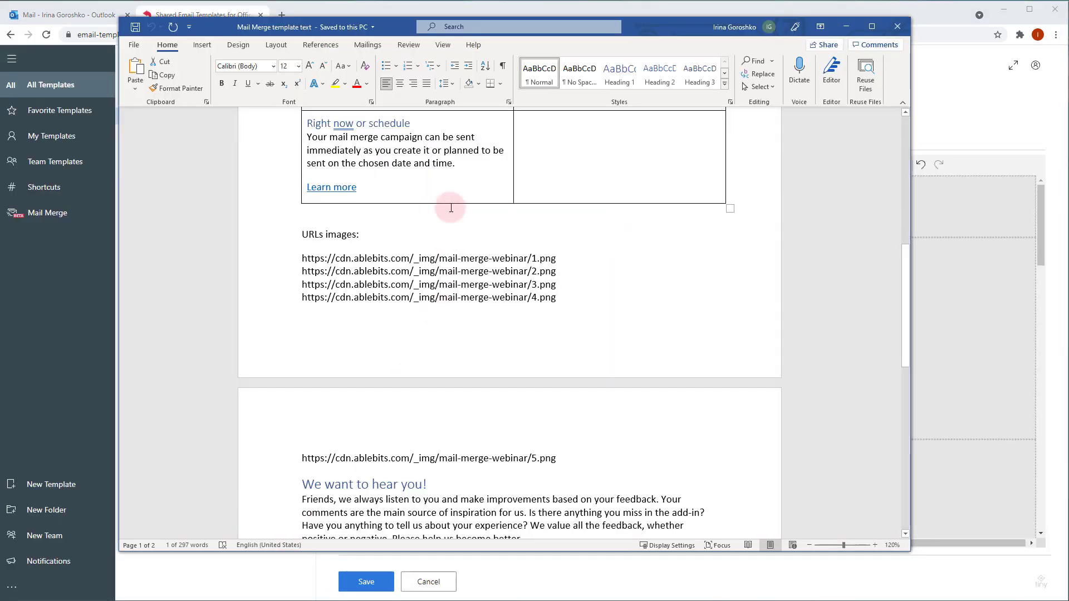
scroll(449, 207, "up", 12)
left_click_drag(307, 205, 489, 199)
left_click(932, 293)
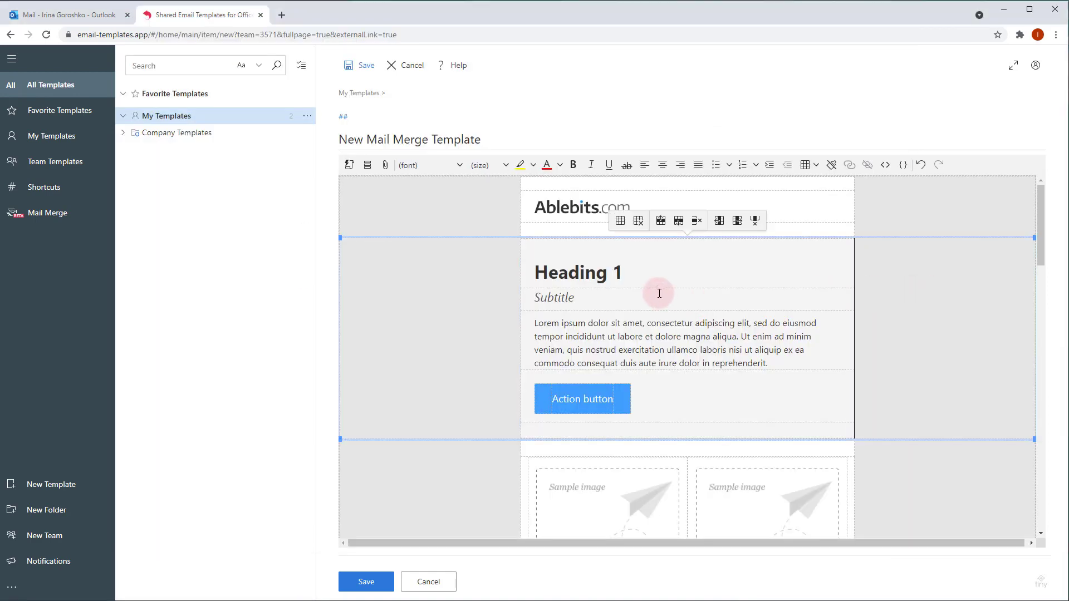
left_click_drag(625, 272, 544, 276)
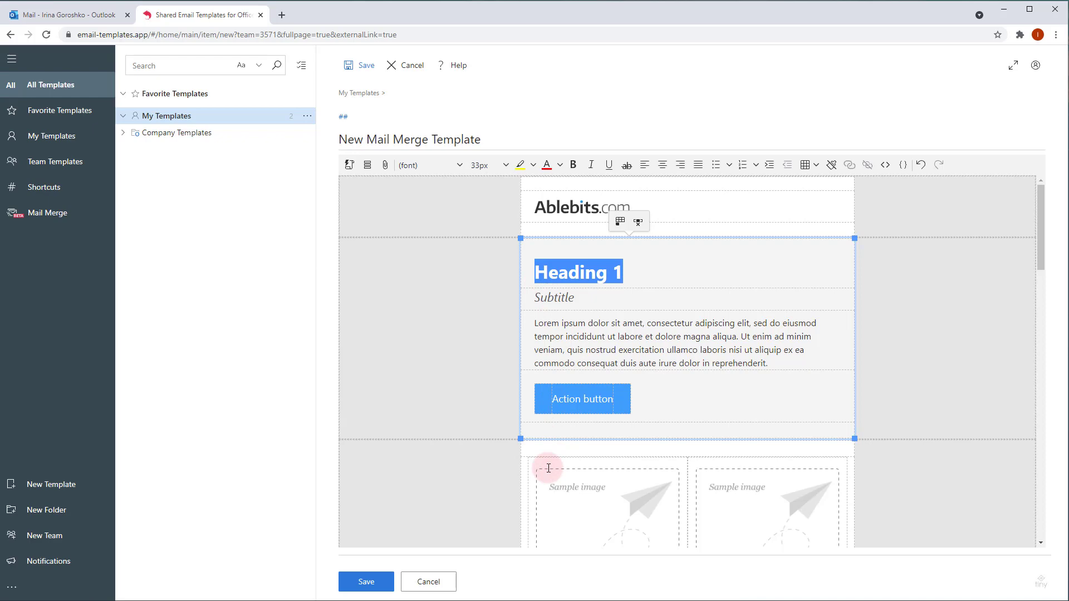
key("ctrl+v")
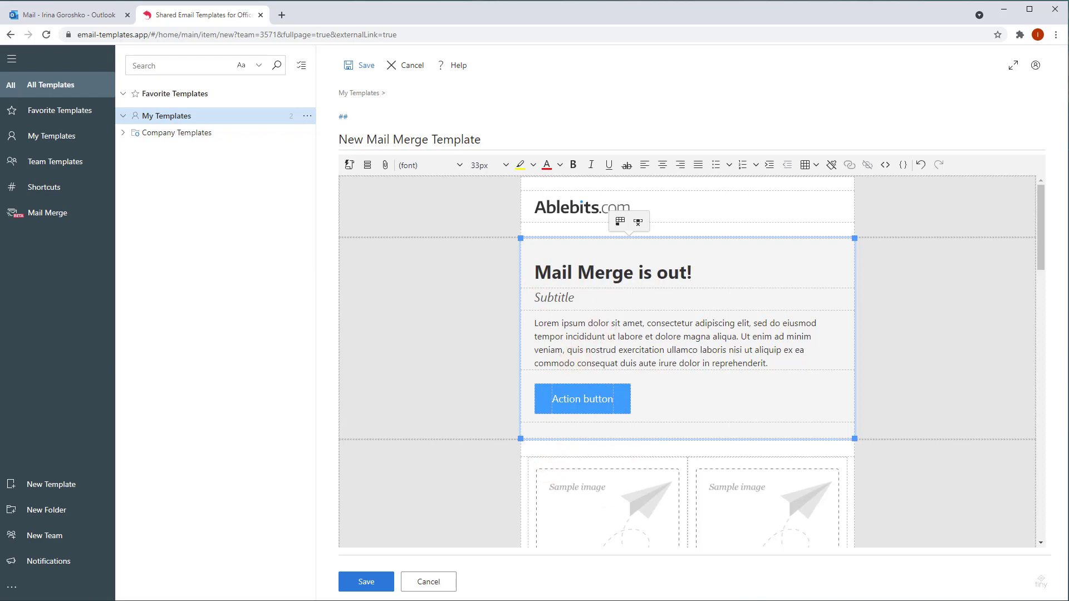
Step: Replace the Subtitle placeholder with the subtitle text from the Word document
key("alt+Tab")
left_click_drag(302, 219, 566, 216)
left_click(925, 223)
left_click(736, 304)
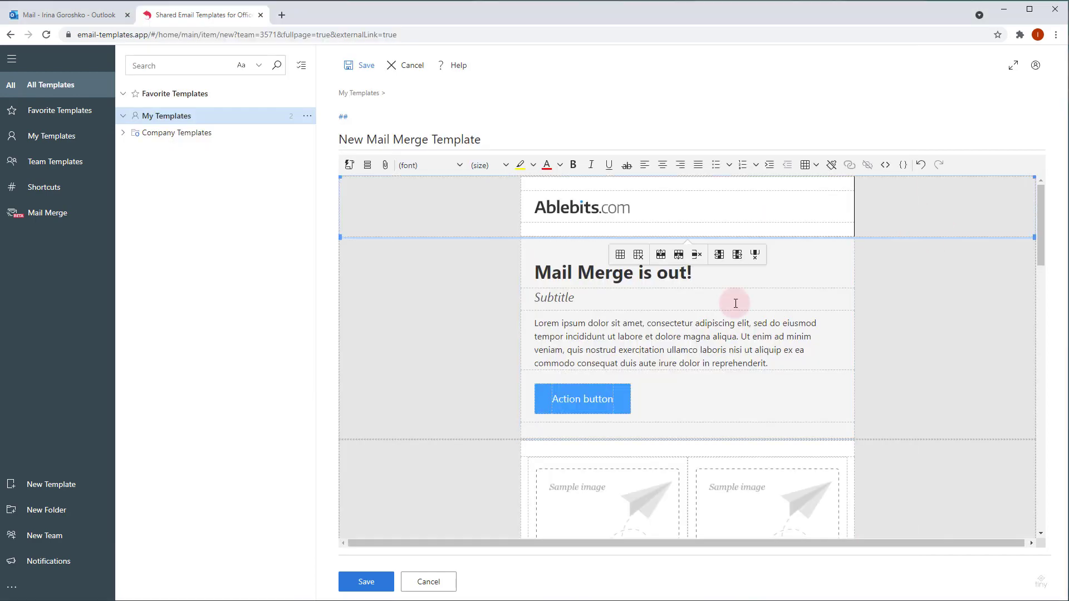
left_click_drag(575, 299, 540, 301)
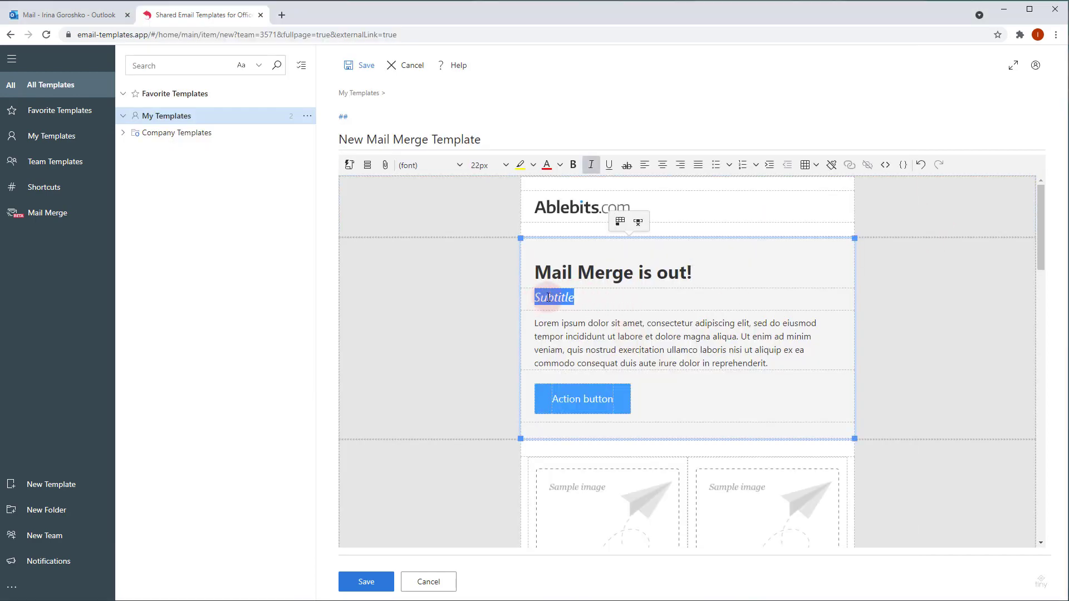
key("ctrl+v")
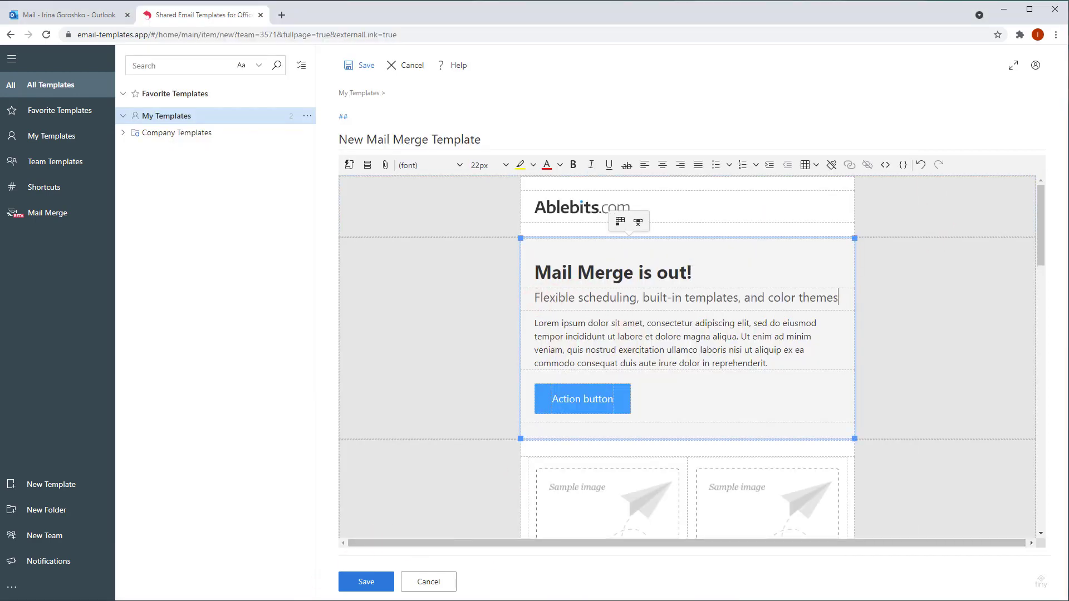
Step: Replace the Lorem paragraph with the Word 'Hello' intro paragraph and delete its [NAME] placeholder
key("alt+Tab")
left_click_drag(460, 286, 312, 236)
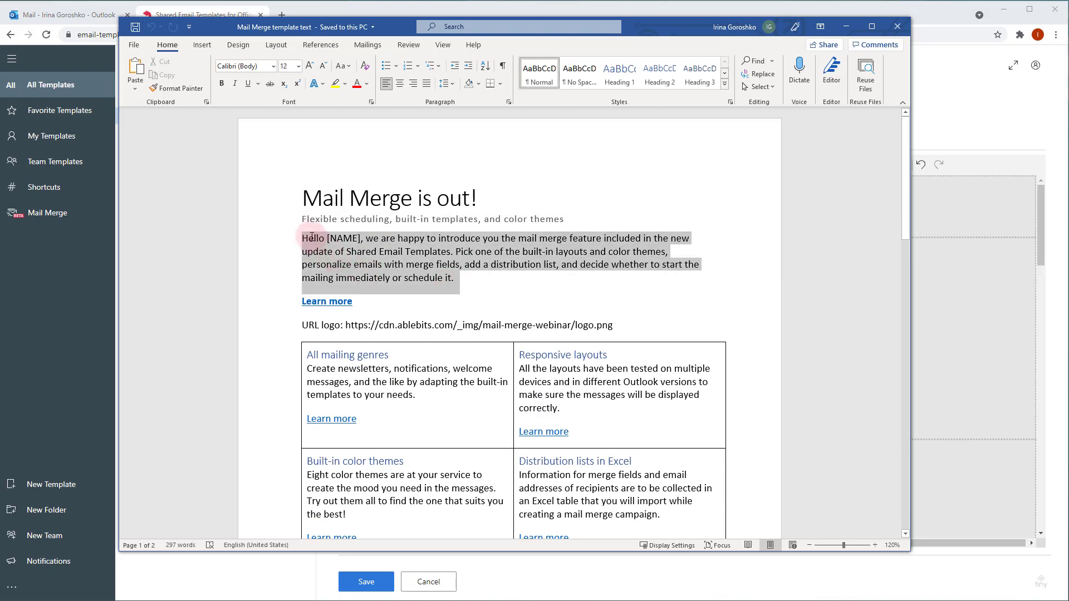
left_click(938, 265)
left_click(760, 365)
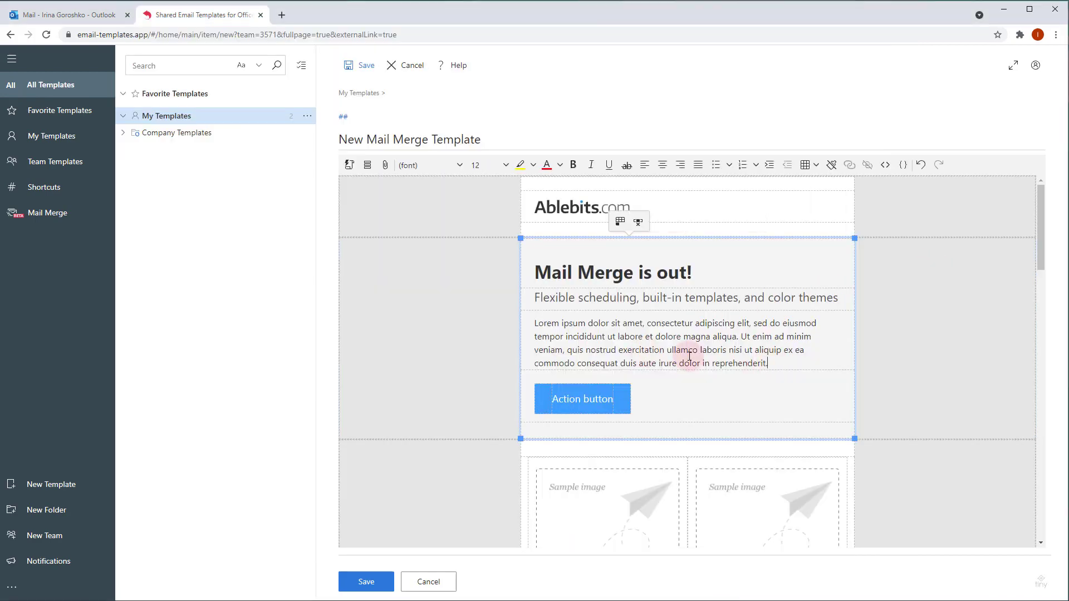
left_click_drag(689, 357, 548, 324)
key("ctrl+v")
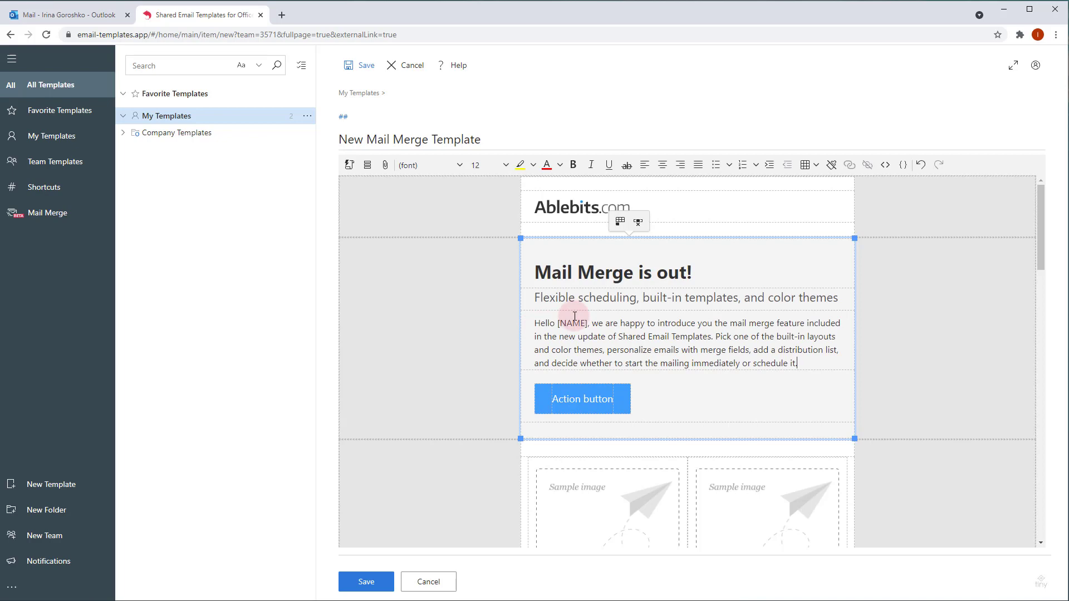
left_click_drag(558, 323, 590, 322)
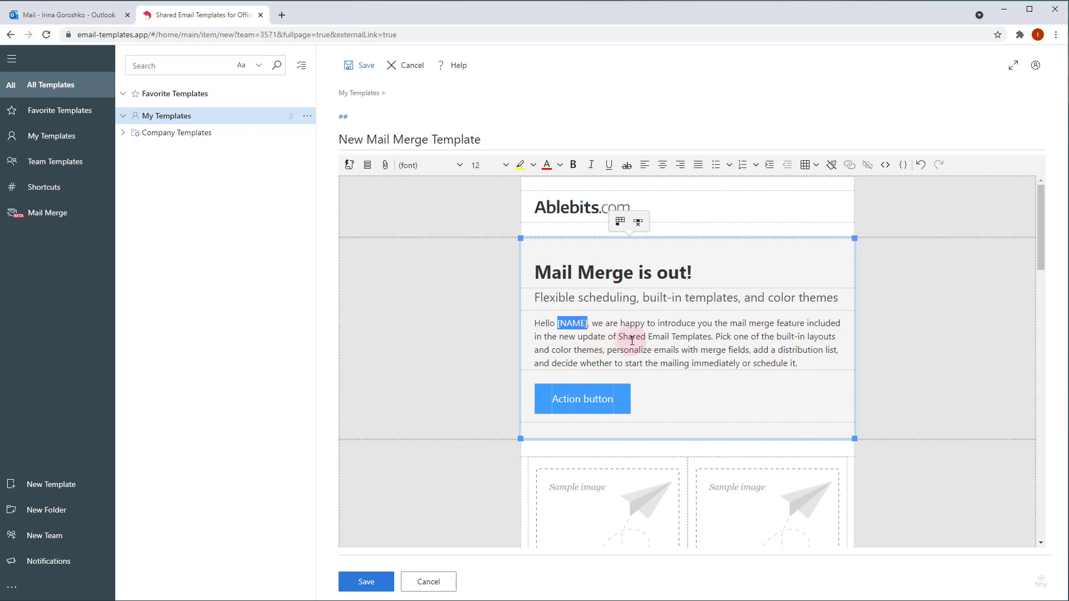
left_click_drag(557, 323, 589, 320)
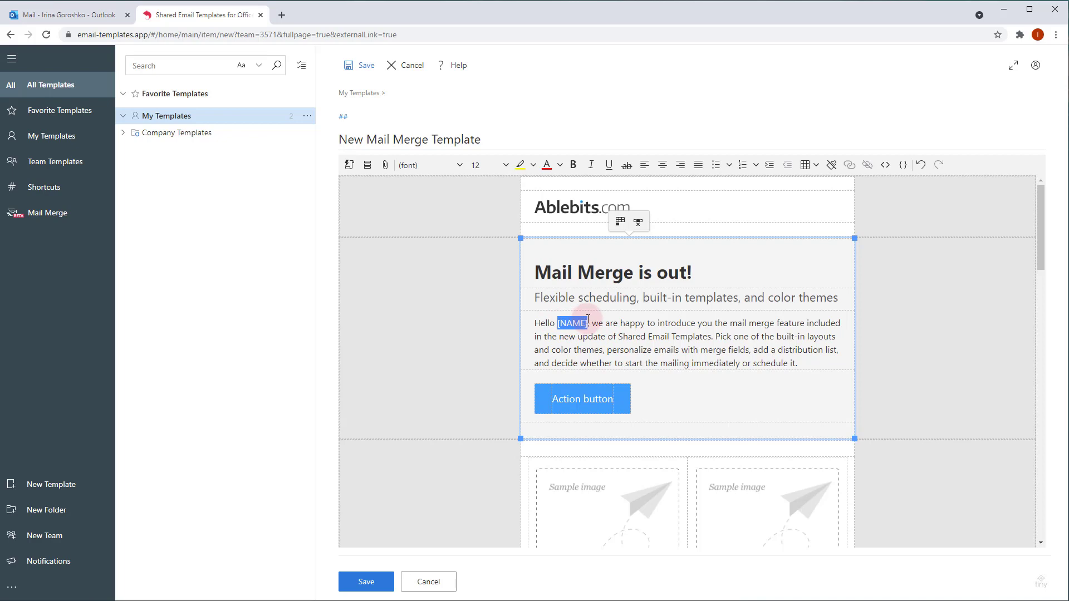
key("BackSpace")
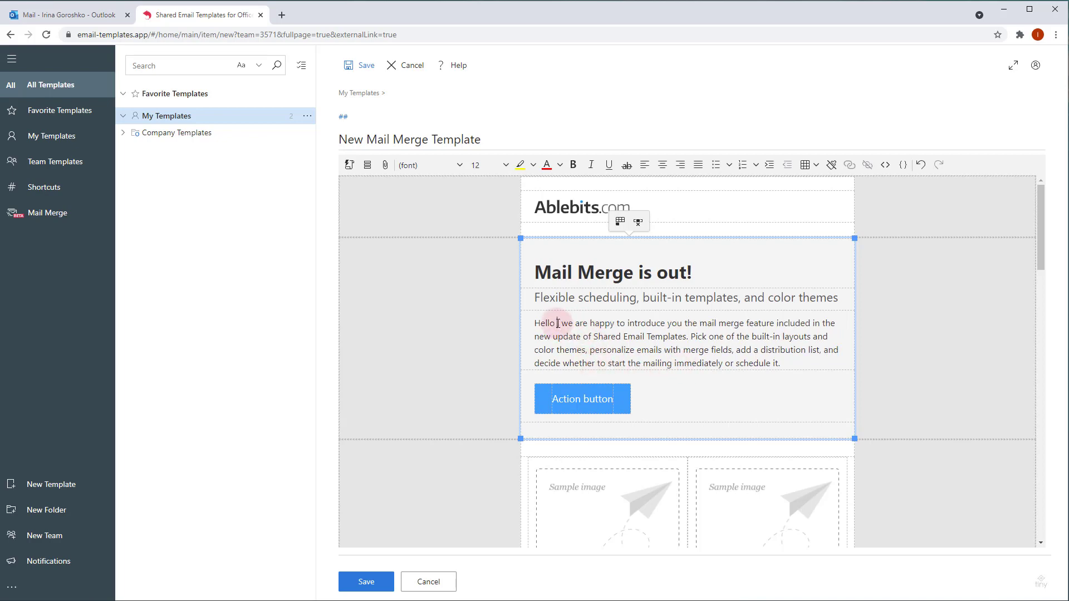
Step: Insert a ~%MergeField macro after 'Hello' and set its field name to 'name'
left_click(350, 165)
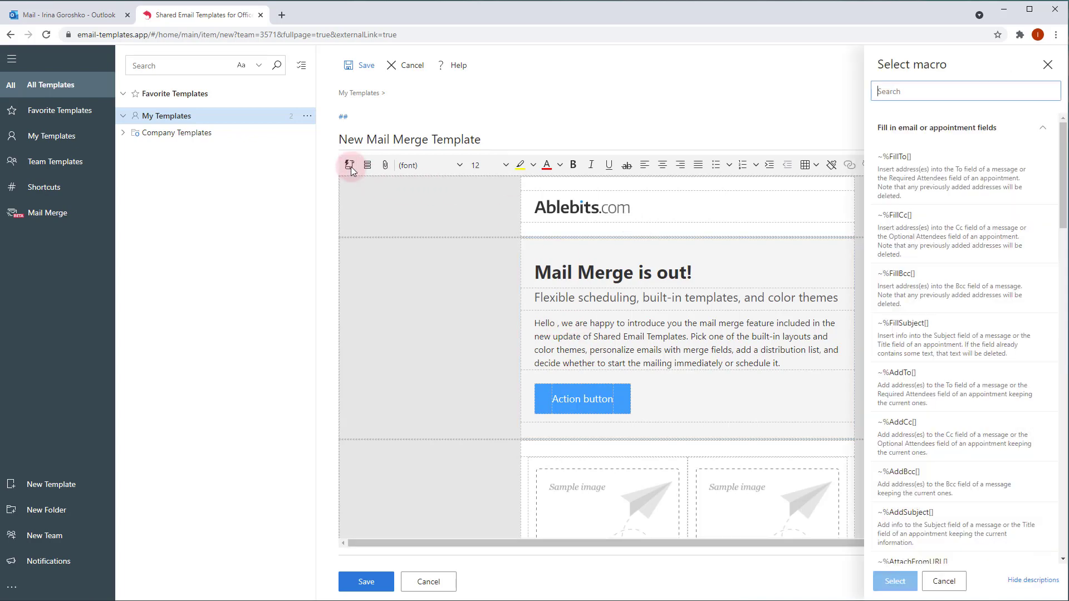
type("merge")
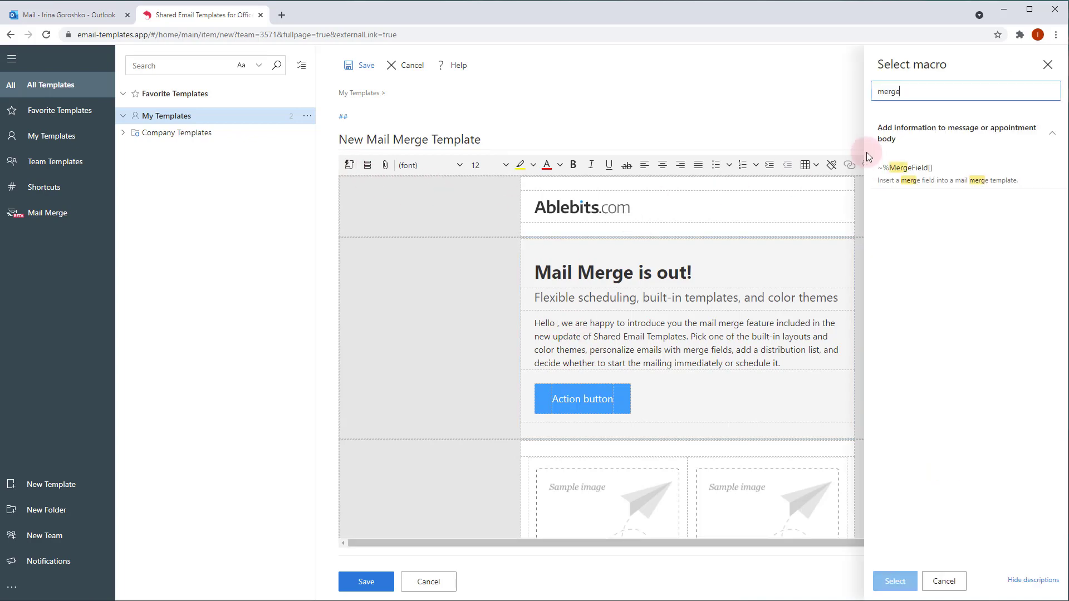
double_click(920, 171)
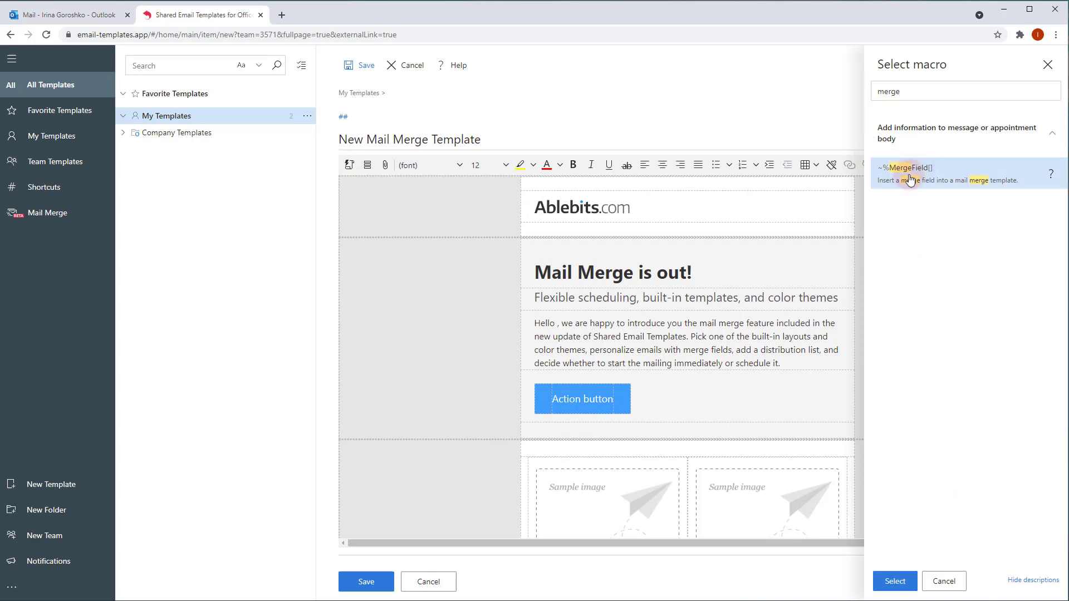
left_click_drag(617, 323, 656, 324)
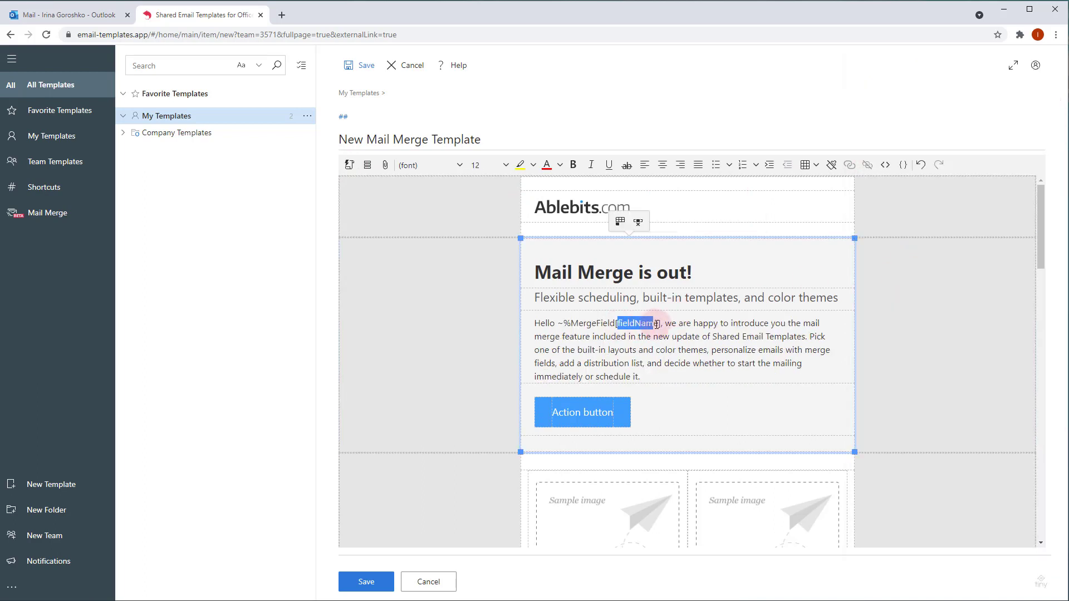
type("name")
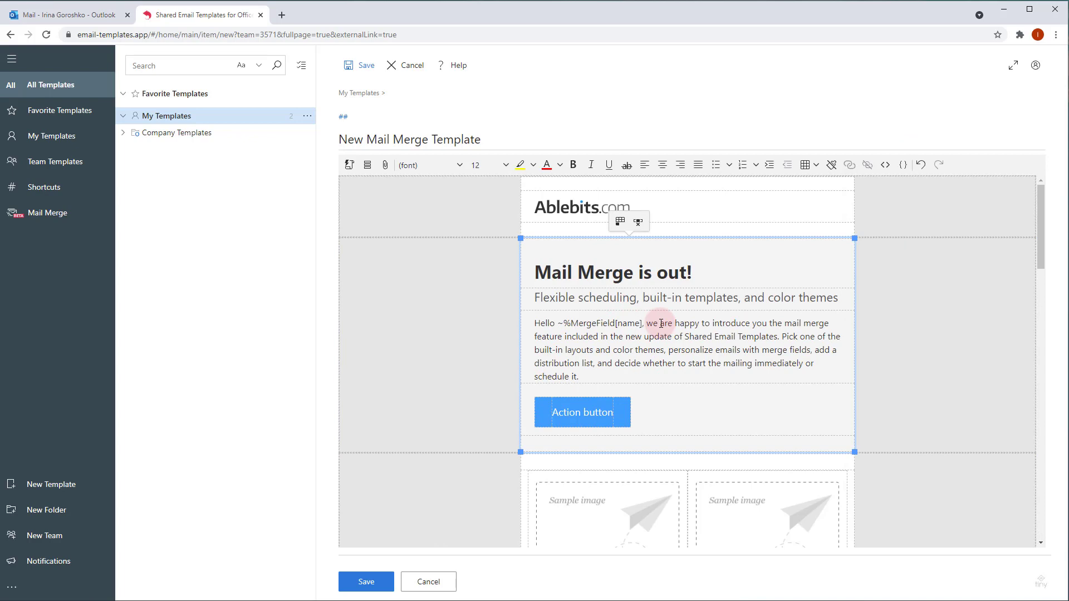
left_click(616, 324)
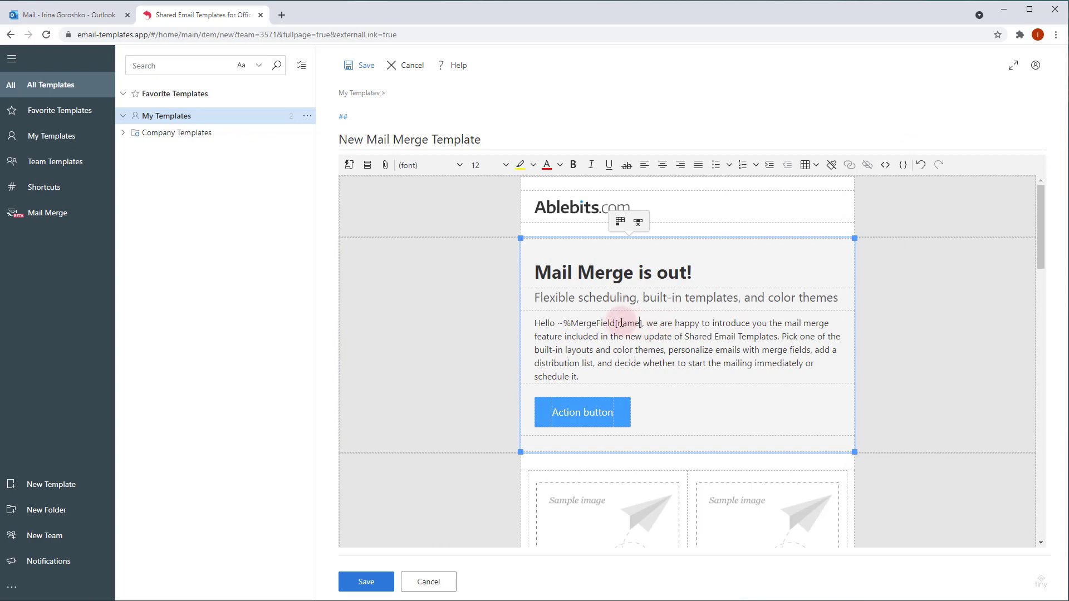
Step: Check the merge field against the Excel list's 'name' column header, then return to the editor
left_click(563, 325)
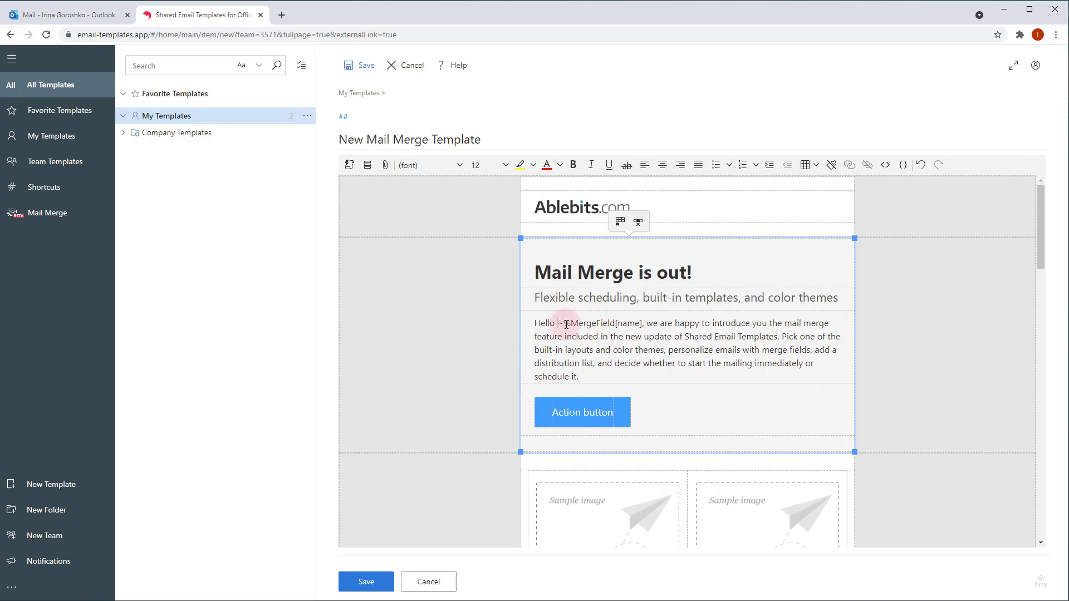
left_click_drag(566, 324, 639, 325)
left_click(642, 325)
left_click(532, 368)
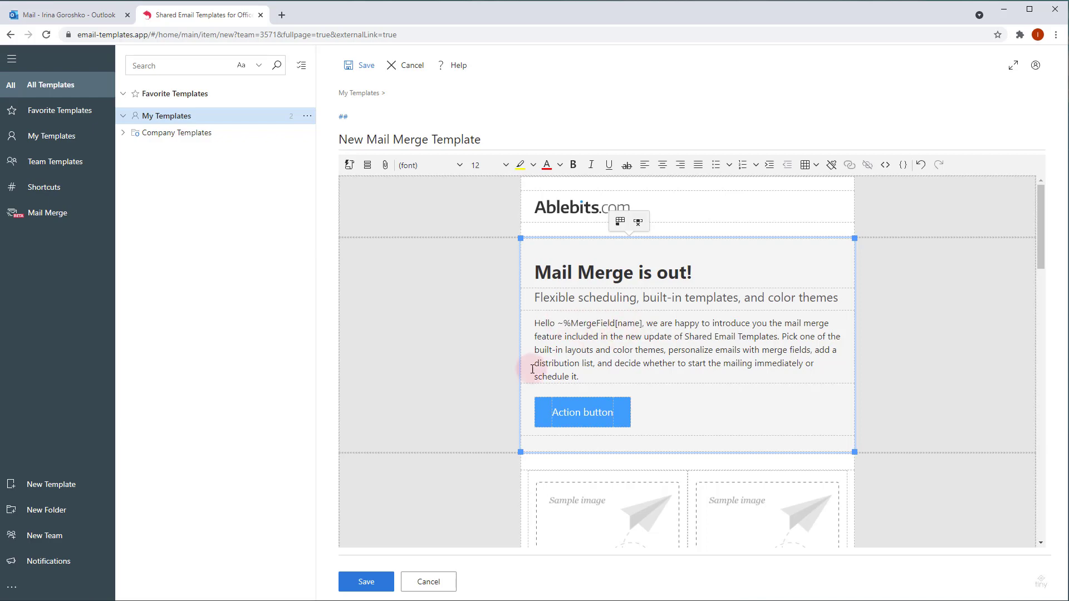
key("alt+Tab")
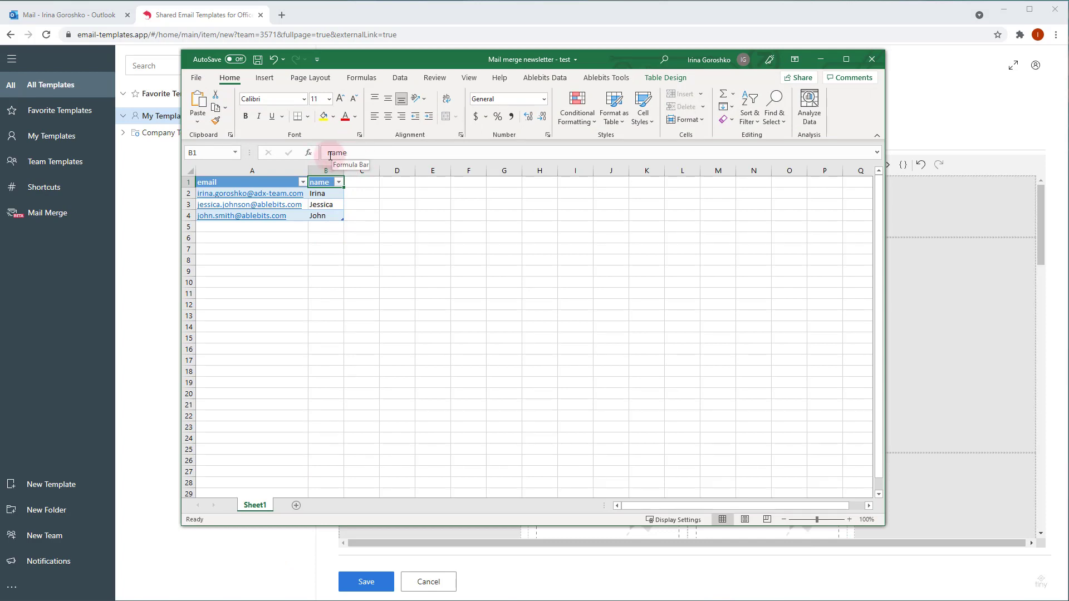
left_click(486, 16)
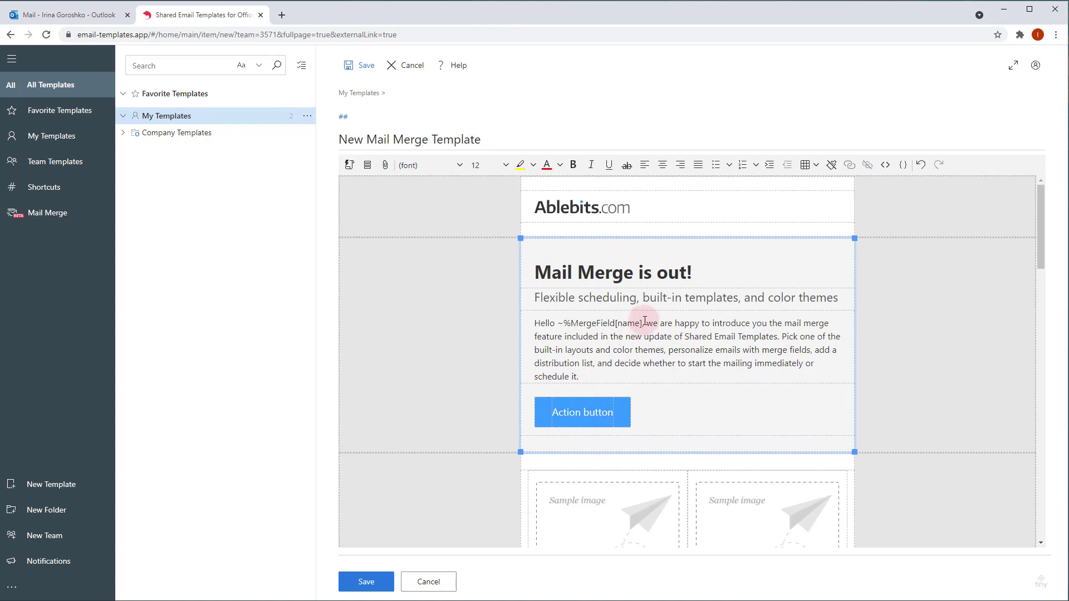
left_click(644, 323)
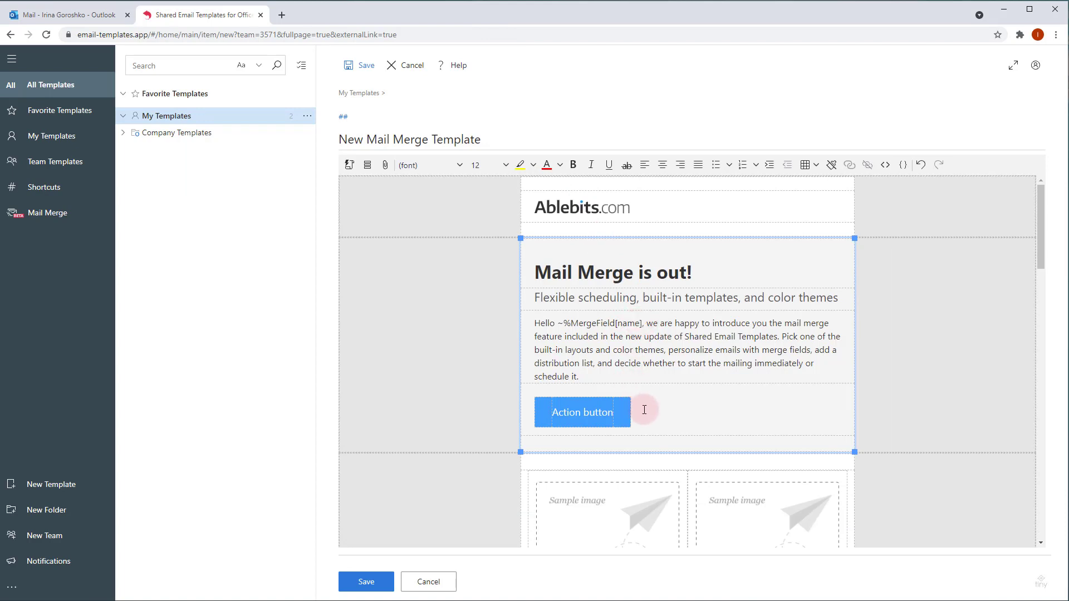
Step: Copy the Learn more hyperlink address from the Word newsletter document
triple_click(604, 414)
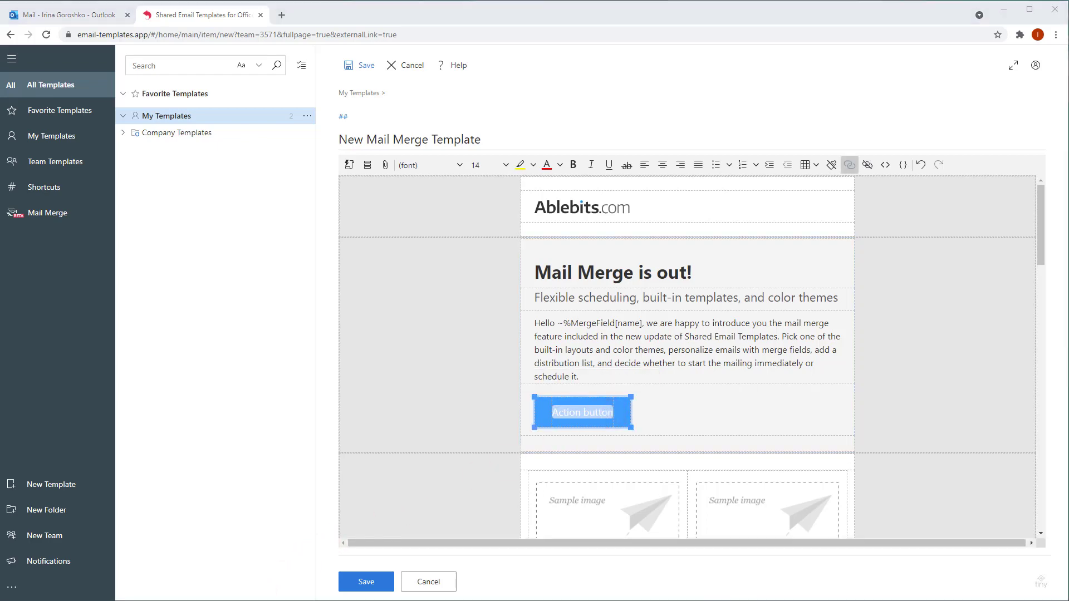
key("alt+Tab")
left_click(328, 398)
left_click(336, 302)
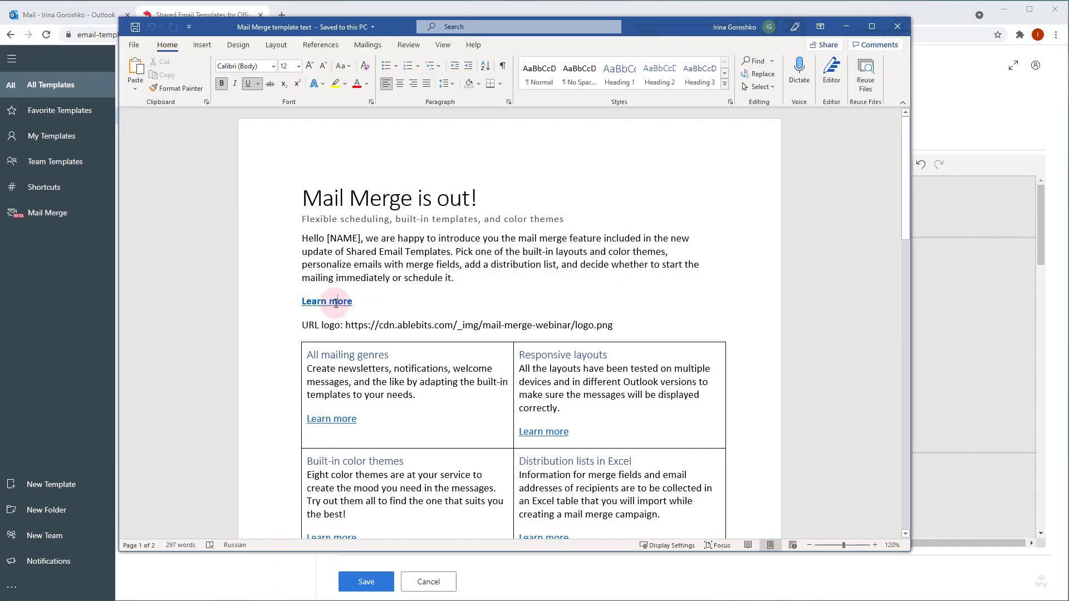
right_click(336, 302)
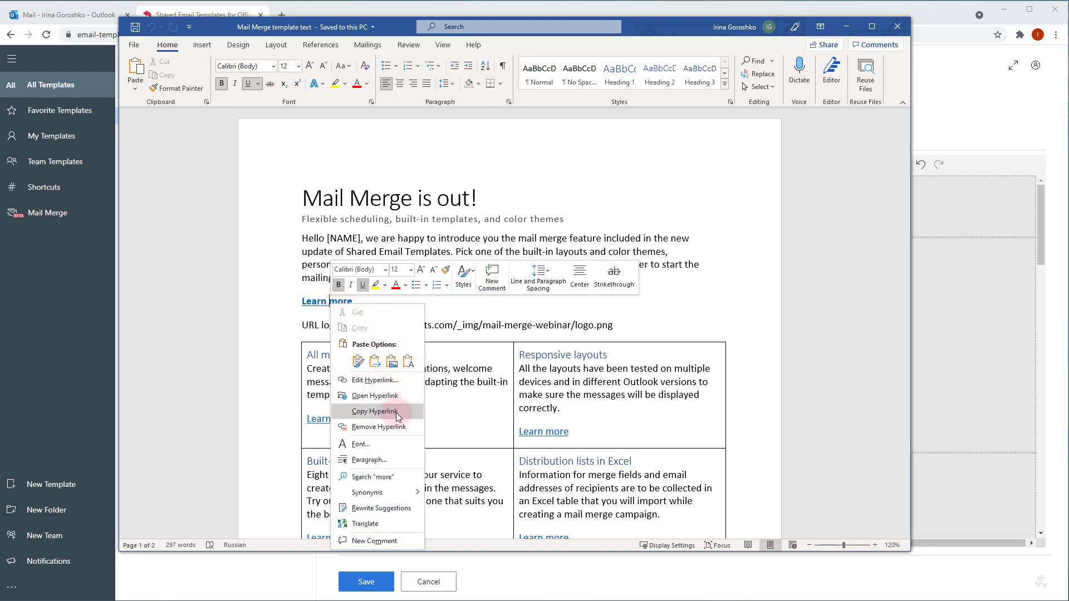
left_click(396, 413)
Step: Link the action button to the copied ablebits URL and set its text to 'Learn more'
left_click(576, 7)
left_click(593, 416)
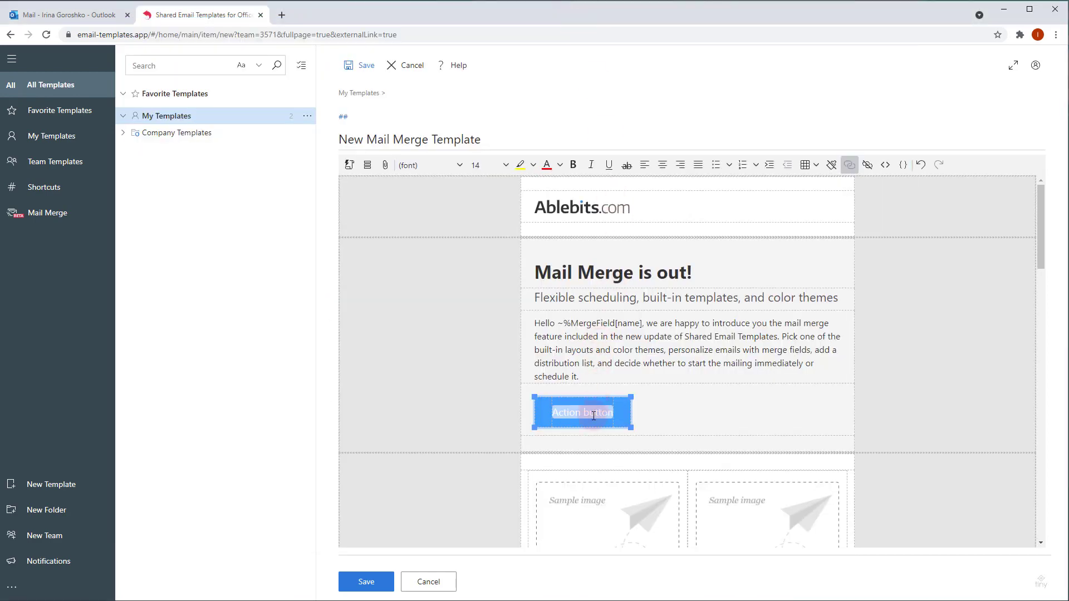
right_click(594, 416)
left_click(638, 428)
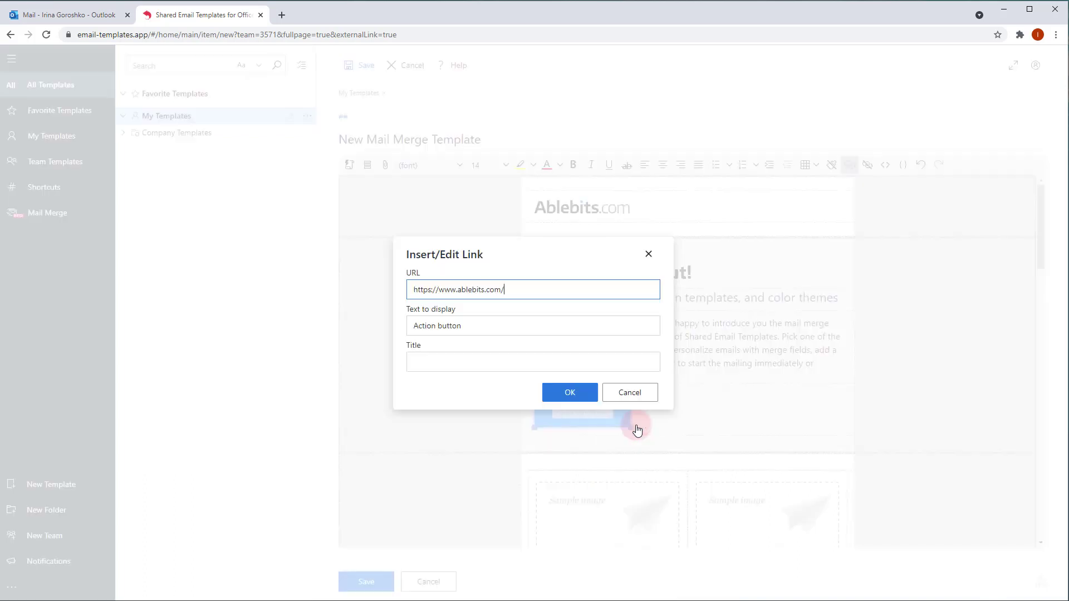
left_click_drag(549, 289, 386, 289)
key("ctrl+v")
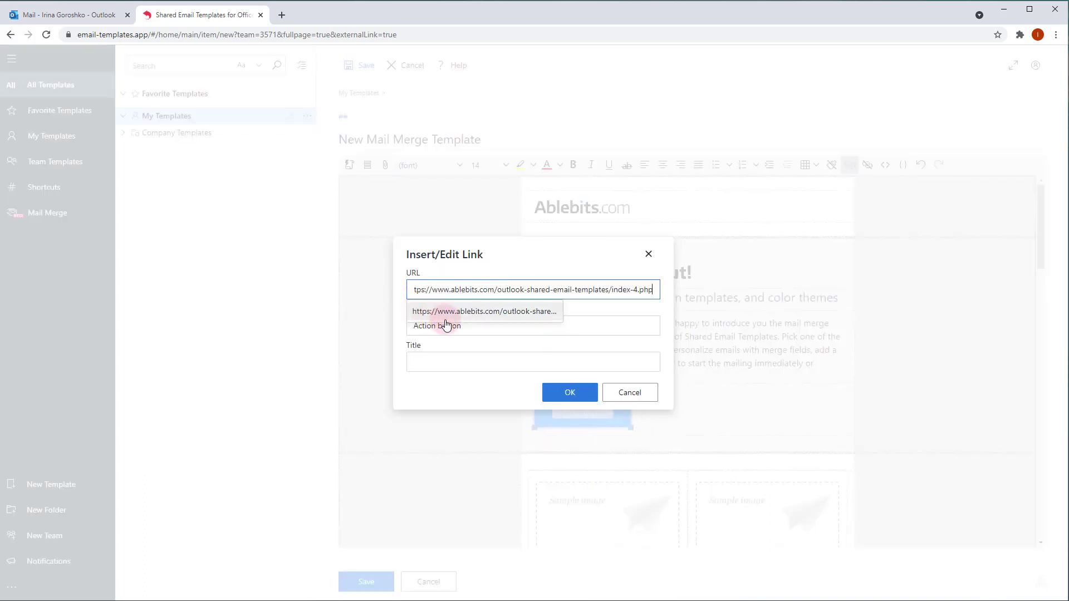
triple_click(478, 332)
type("L")
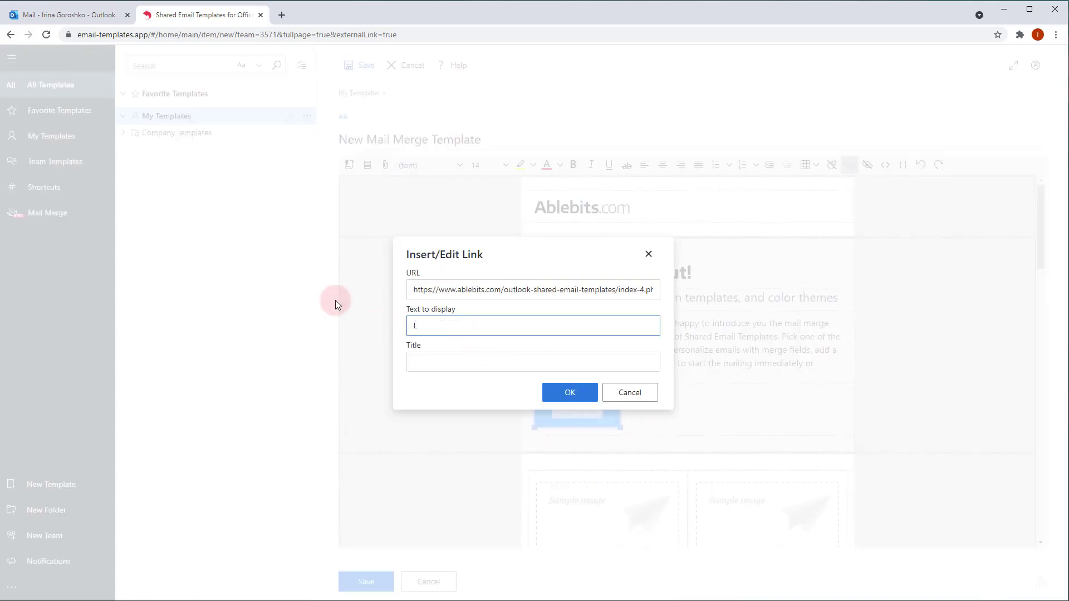
type("earn more")
left_click(581, 399)
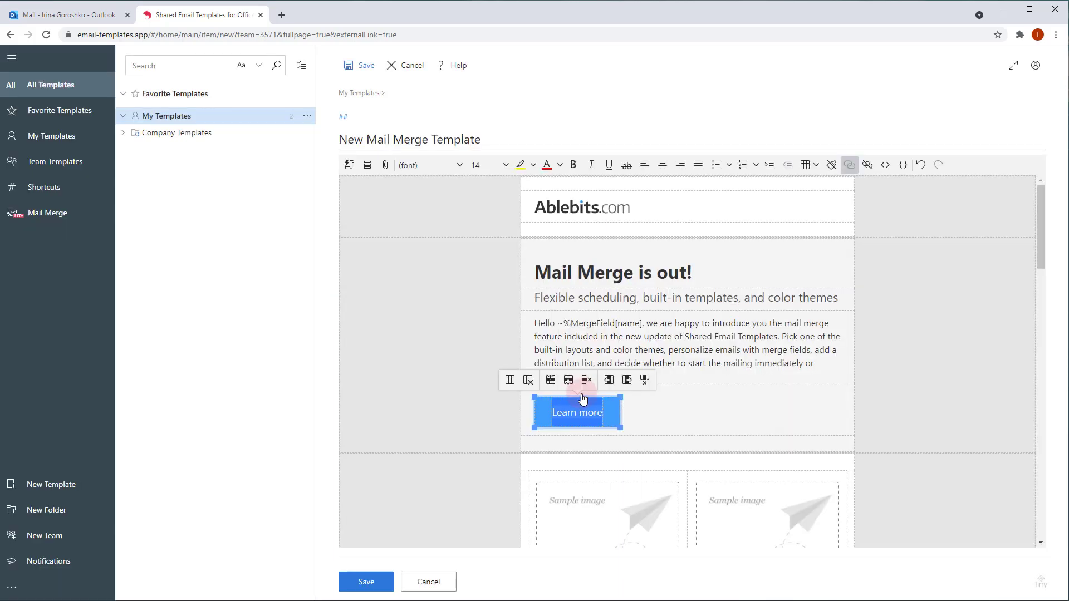
Step: Select the left and right sample images below the button
scroll(635, 418, "down", 4)
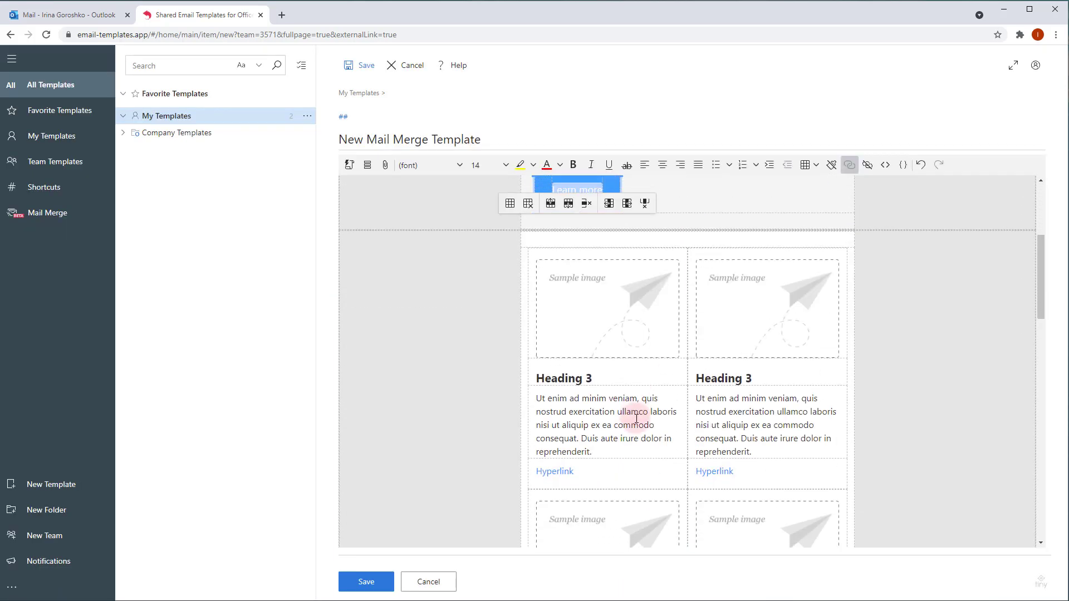
left_click(619, 334)
left_click(742, 336)
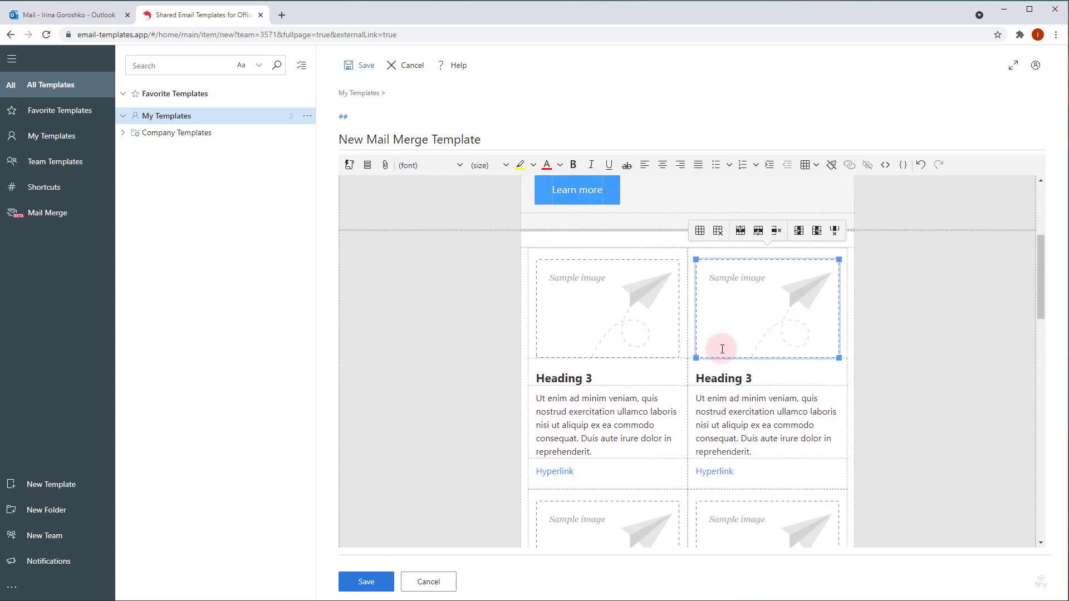
Step: Insert a row after the right-hand card cell, adding a copy of the sample image card
left_click(630, 330)
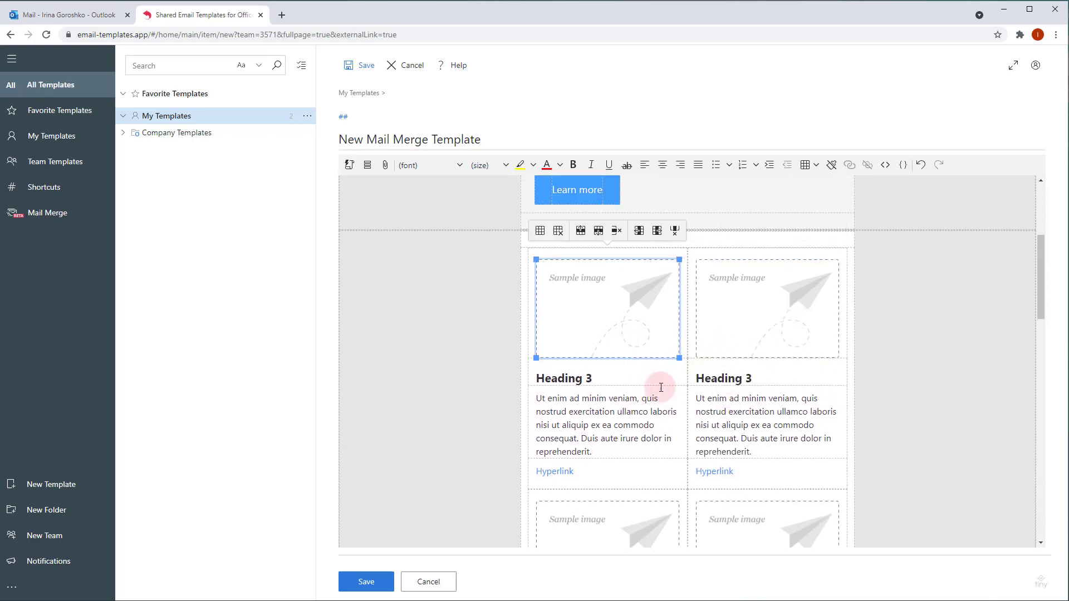
left_click(671, 369)
scroll(824, 372, "down", 3)
scroll(827, 375, "down", 5)
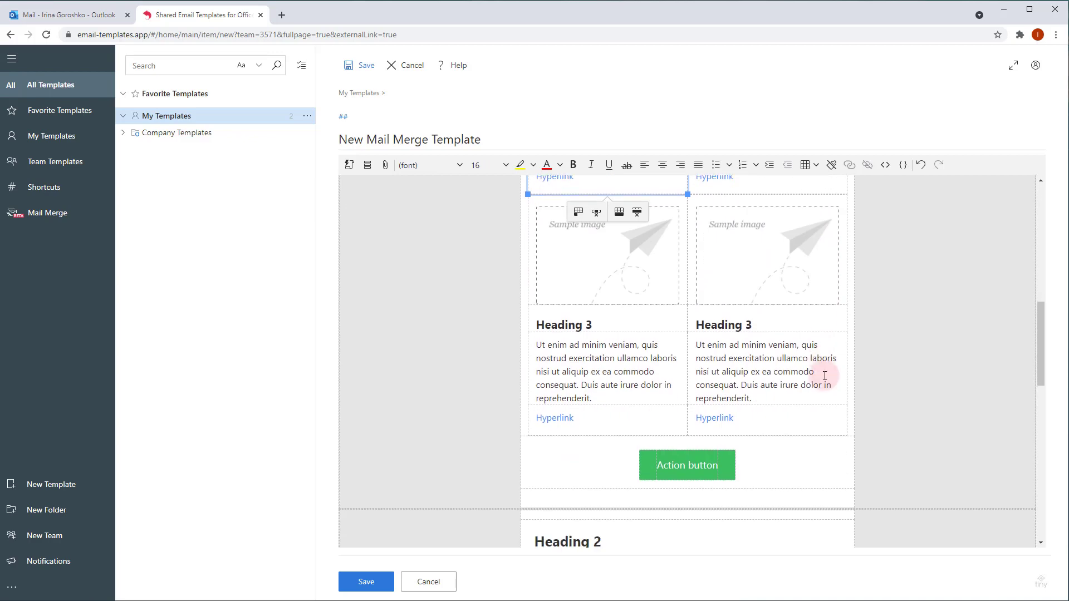
key("alt+Tab")
scroll(491, 428, "down", 5)
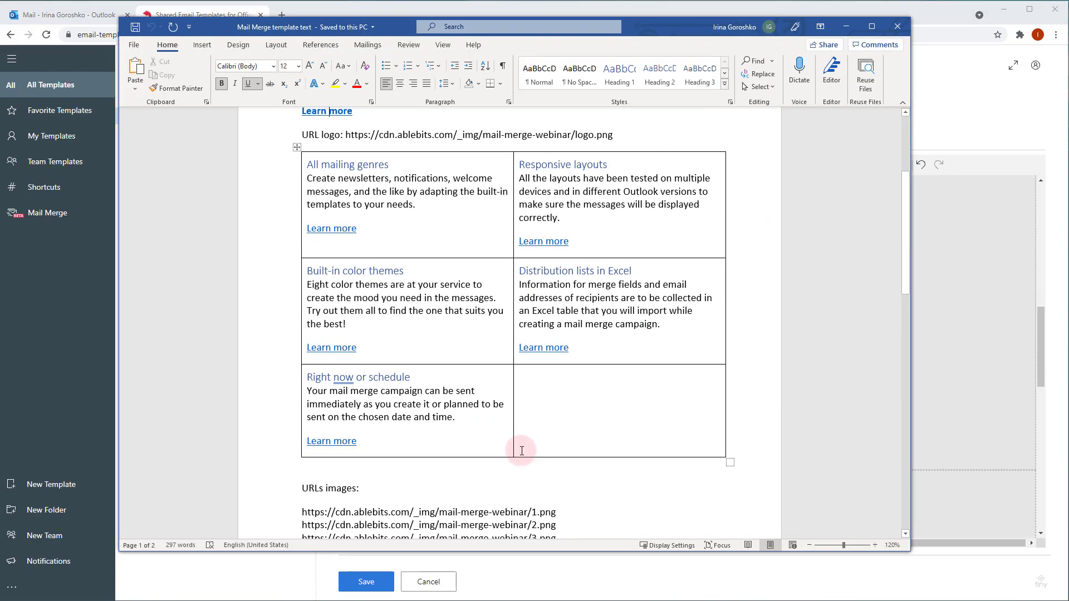
left_click(946, 399)
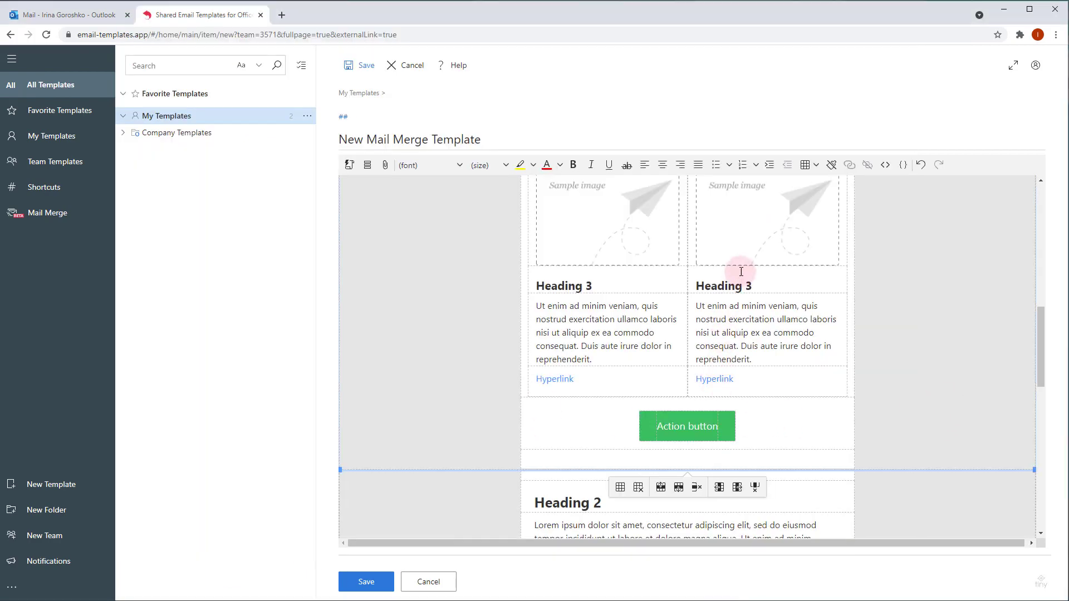
left_click(796, 282)
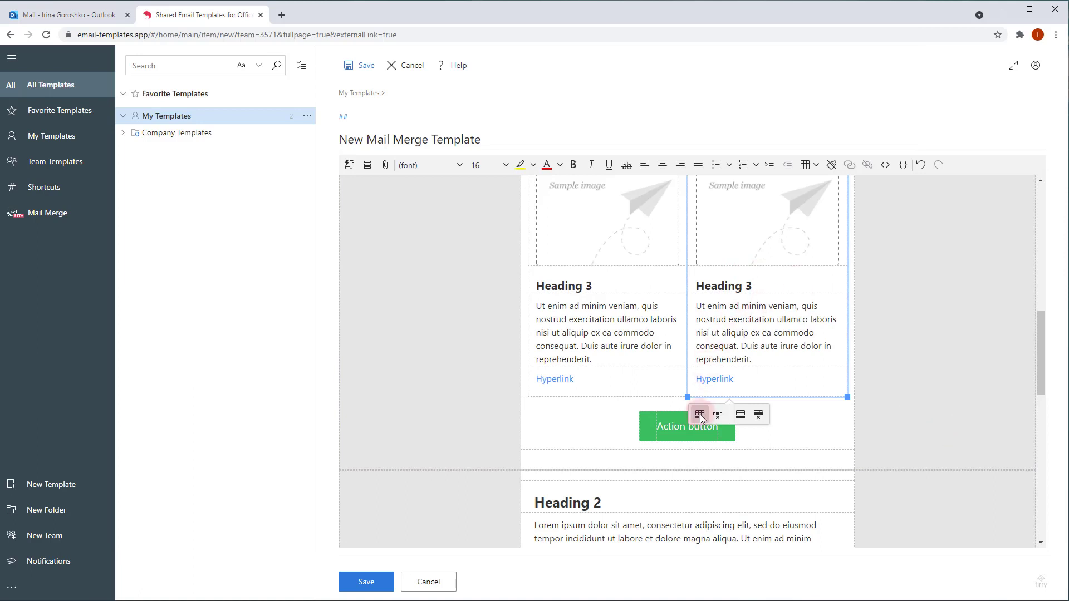
left_click(700, 414)
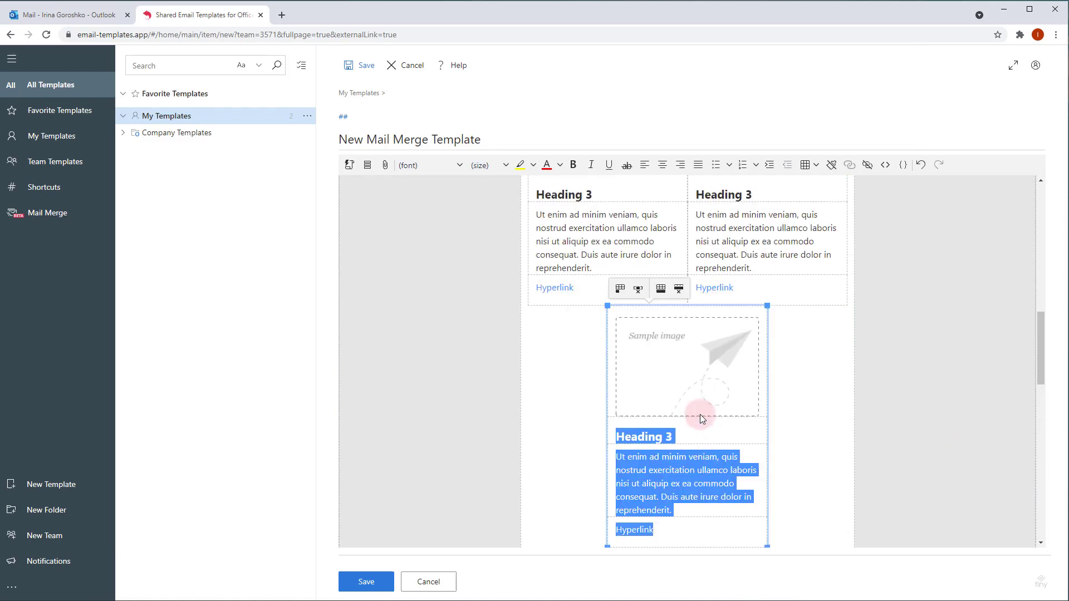
left_click(707, 430)
scroll(713, 429, "down", 3)
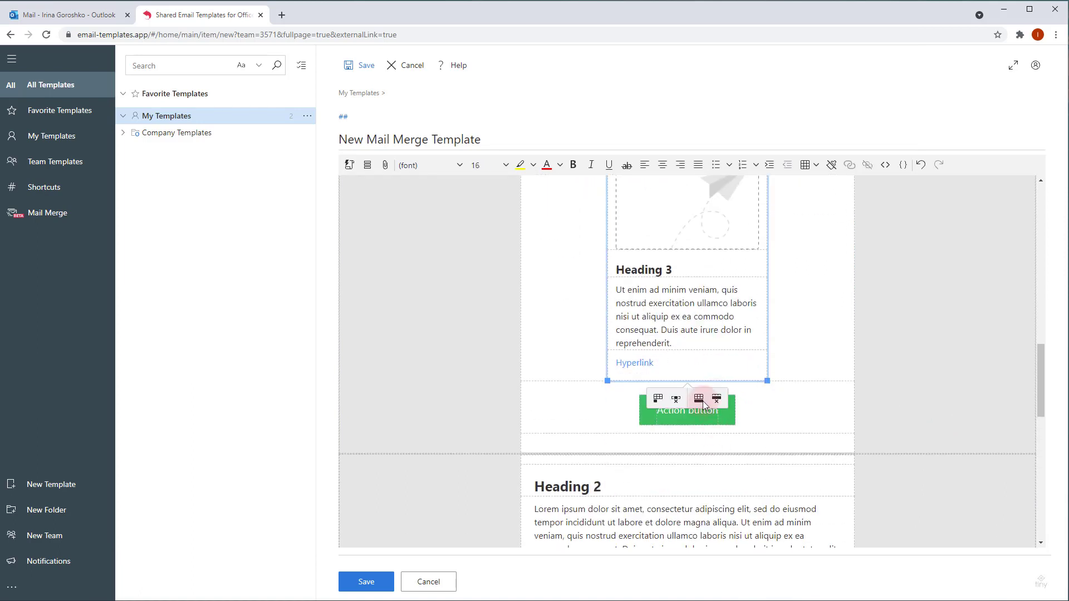
scroll(696, 323, "up", 10)
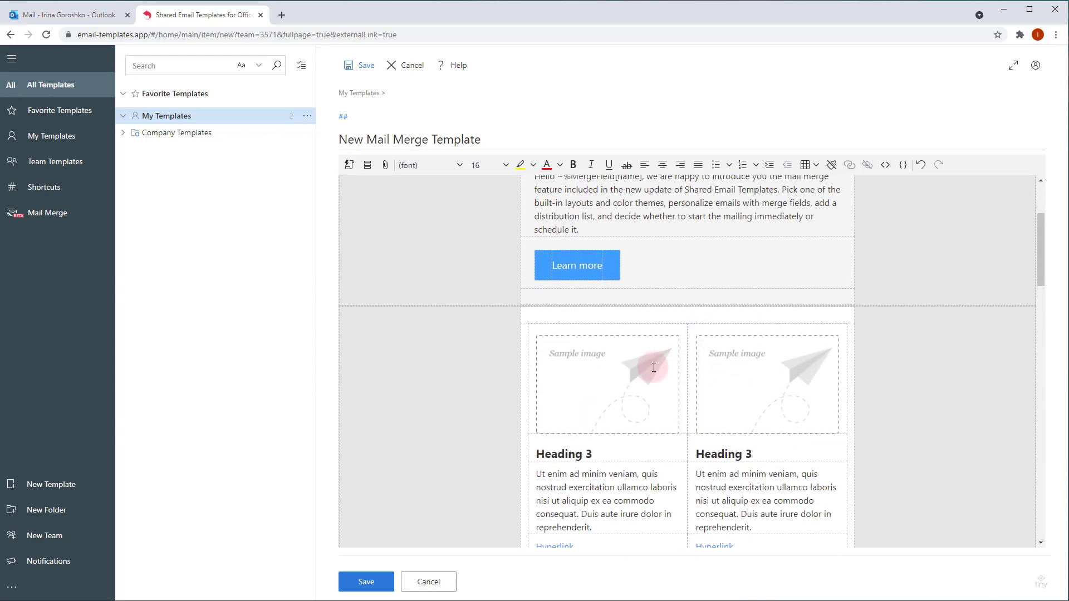
Step: Replace the left sample image with the 1.png image URL copied from the Word newsletter
left_click(627, 371)
left_click(239, 597)
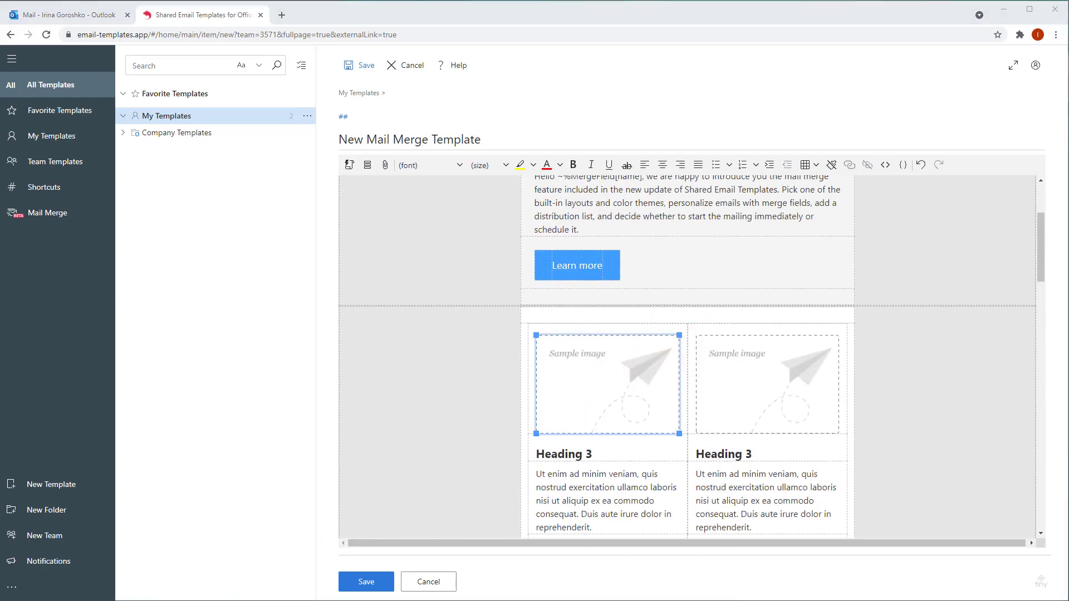
scroll(494, 508, "down", 5)
left_click_drag(302, 416, 557, 416)
key("ctrl+c")
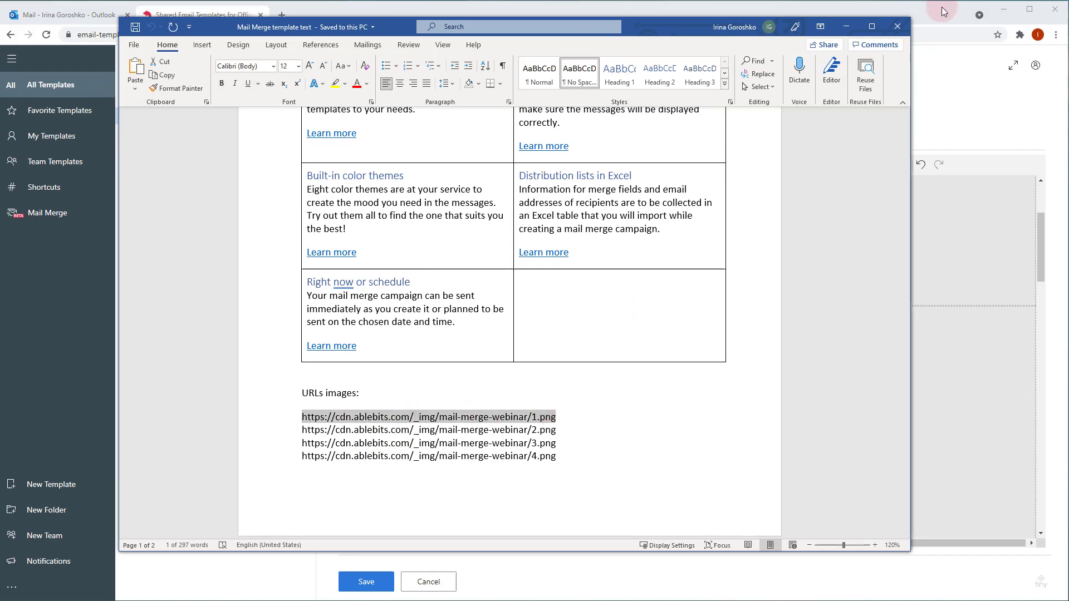
left_click(941, 6)
right_click(607, 369)
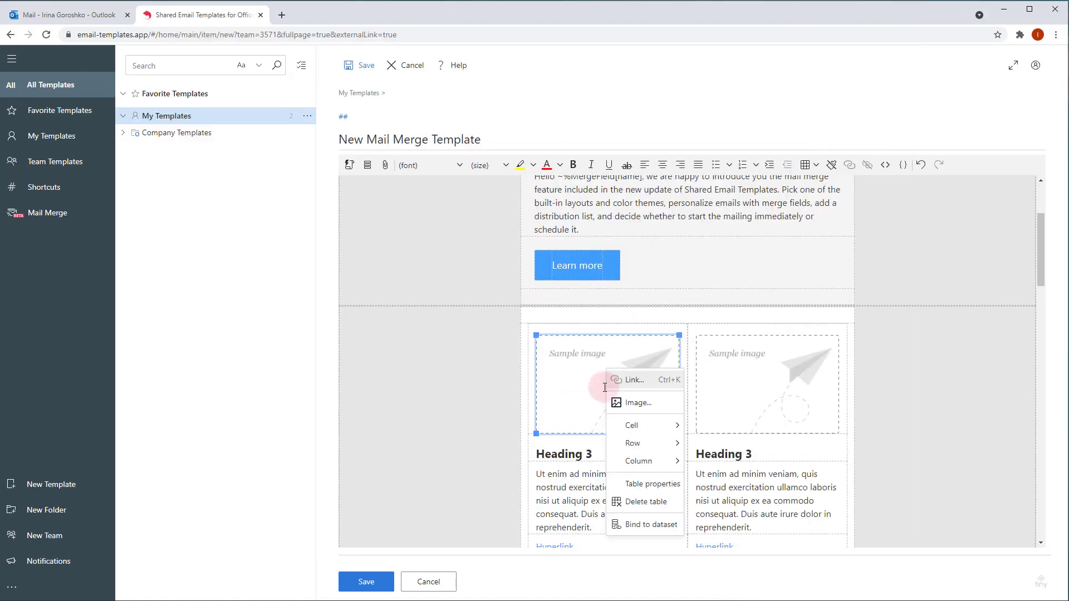
left_click(638, 405)
left_click(558, 290)
triple_click(558, 290)
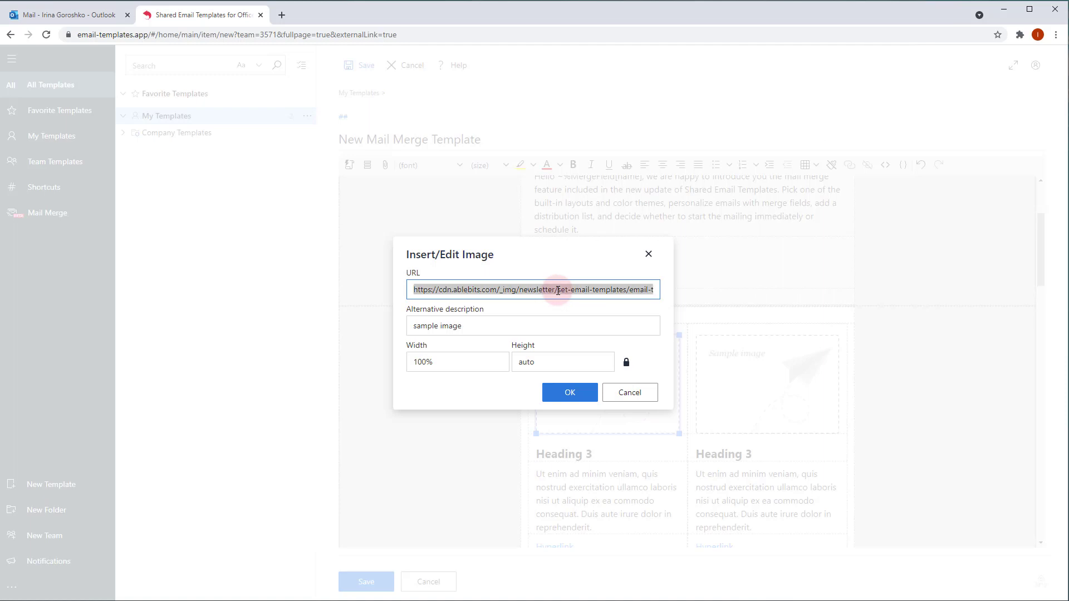
key("ctrl+v")
left_click(567, 396)
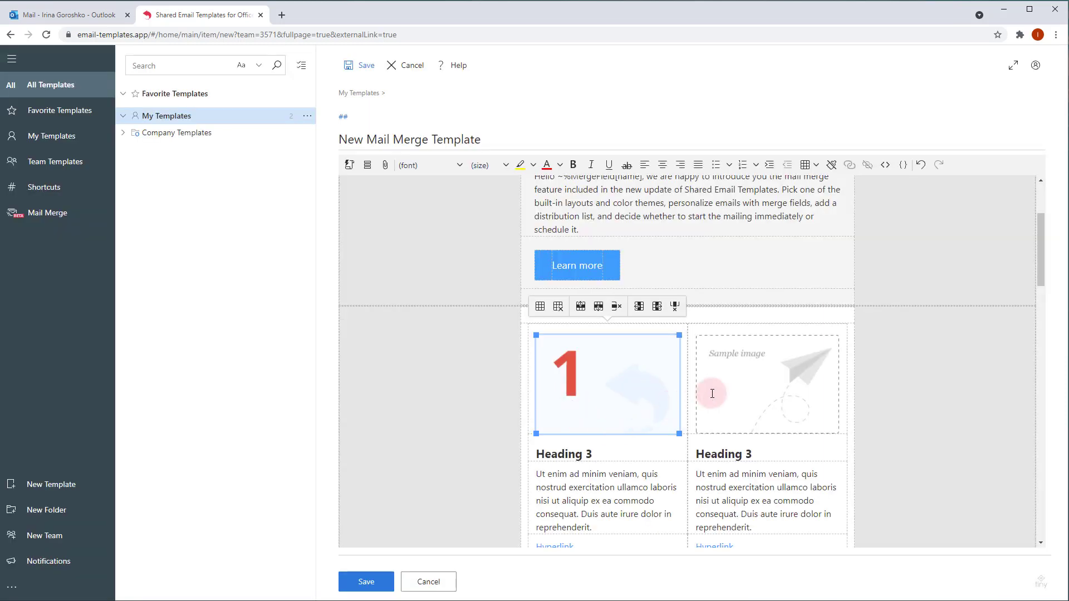
Step: Paste the copied image URL into the right sample image and start changing it to 2.png
left_click(712, 394)
right_click(714, 391)
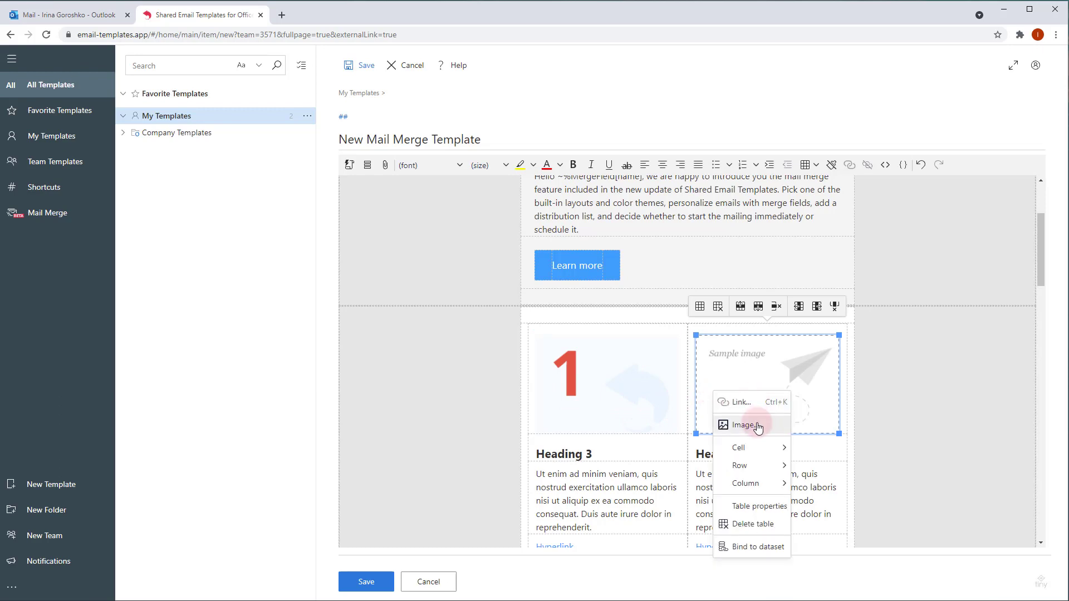
left_click(718, 426)
key("ctrl+a")
key("ctrl+v")
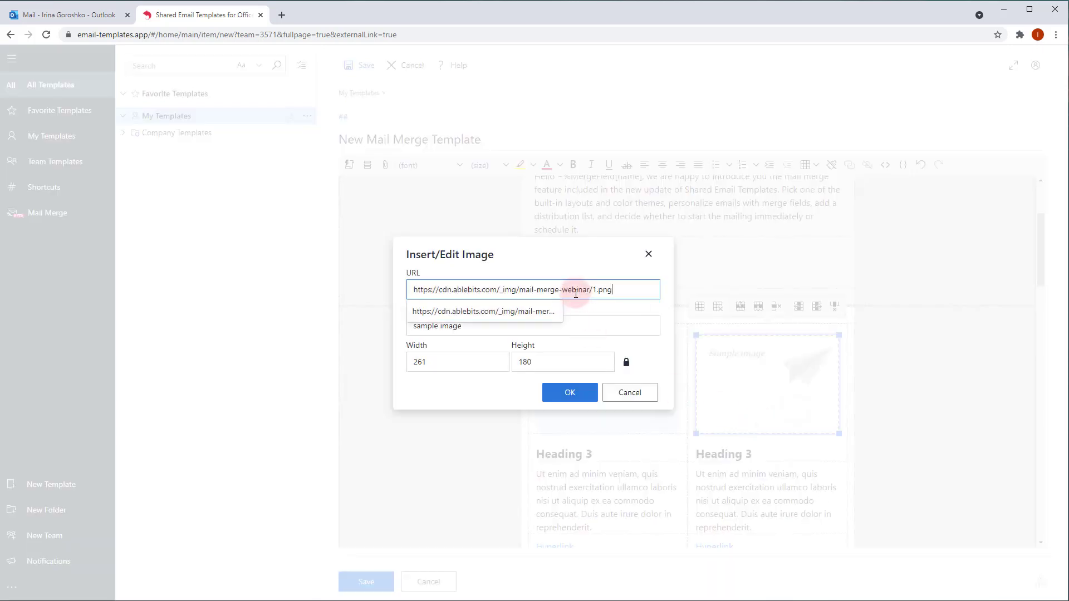
key("BackSpace")
Step: Finish the 2.png image address, then relink card 1's Hyperlink to the Ablebits docs page as 'Learn more'
type("2")
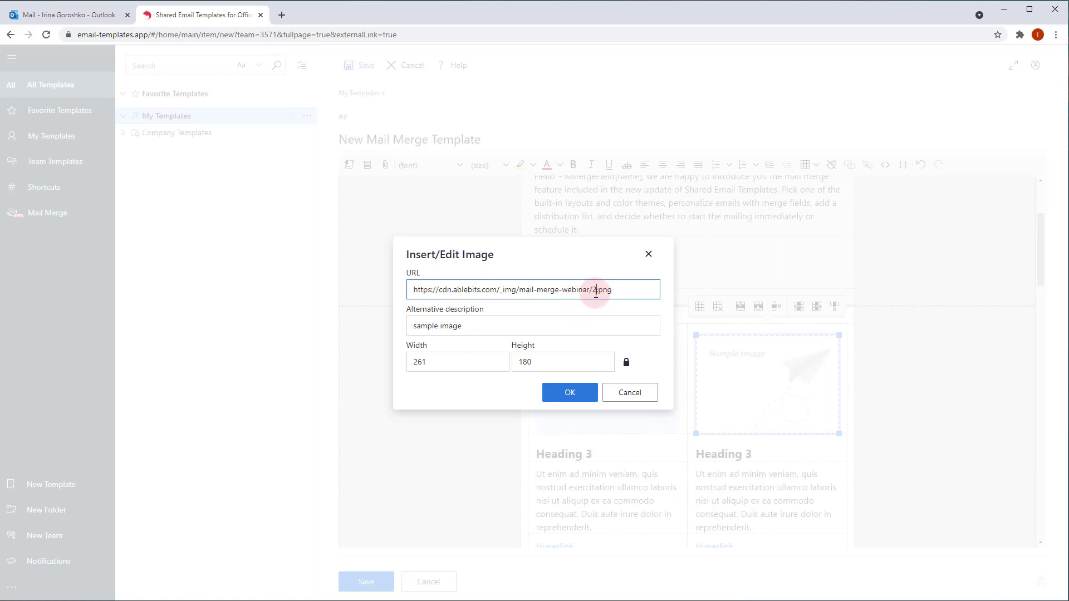
left_click(570, 393)
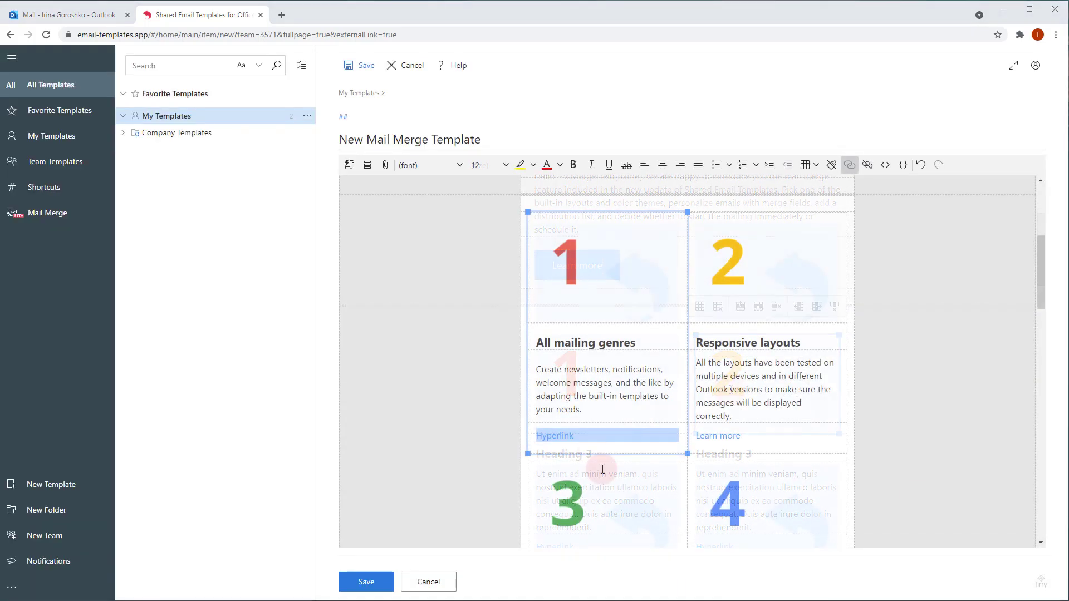
triple_click(561, 436)
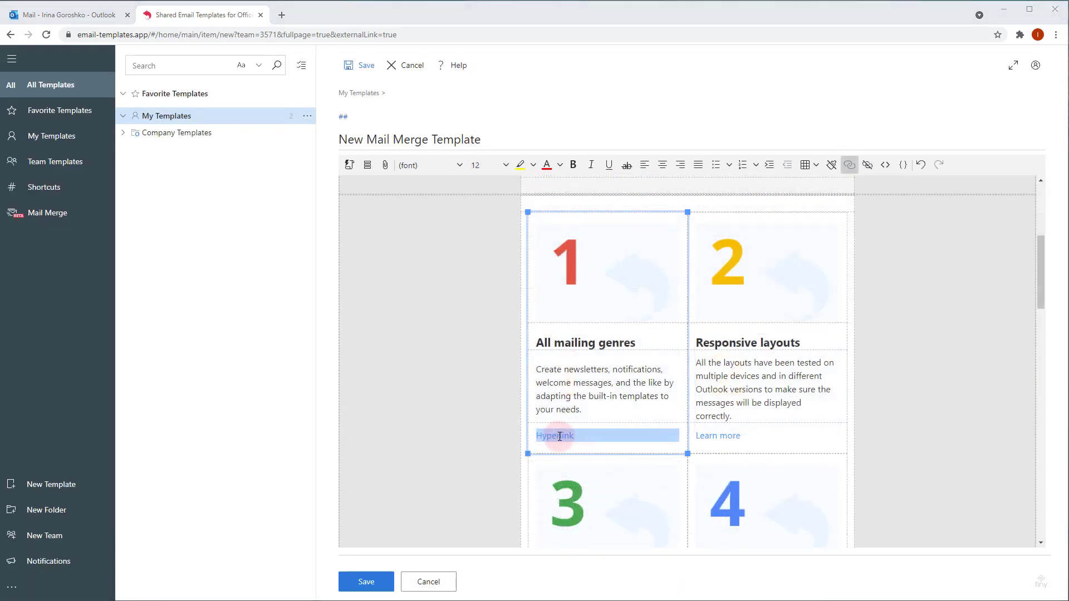
right_click(560, 437)
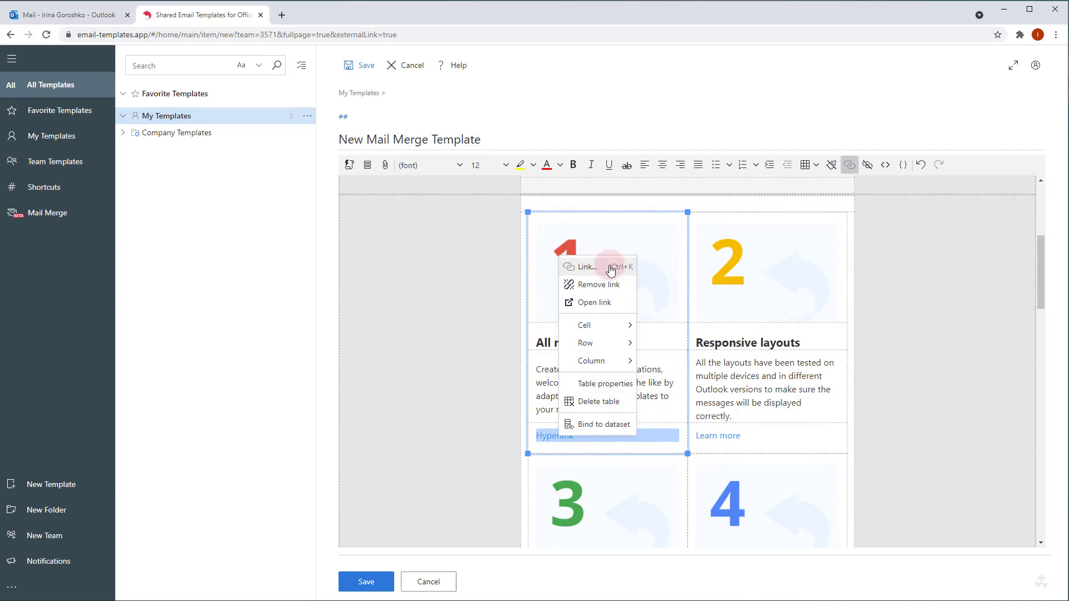
left_click(587, 267)
left_click_drag(579, 282, 358, 288)
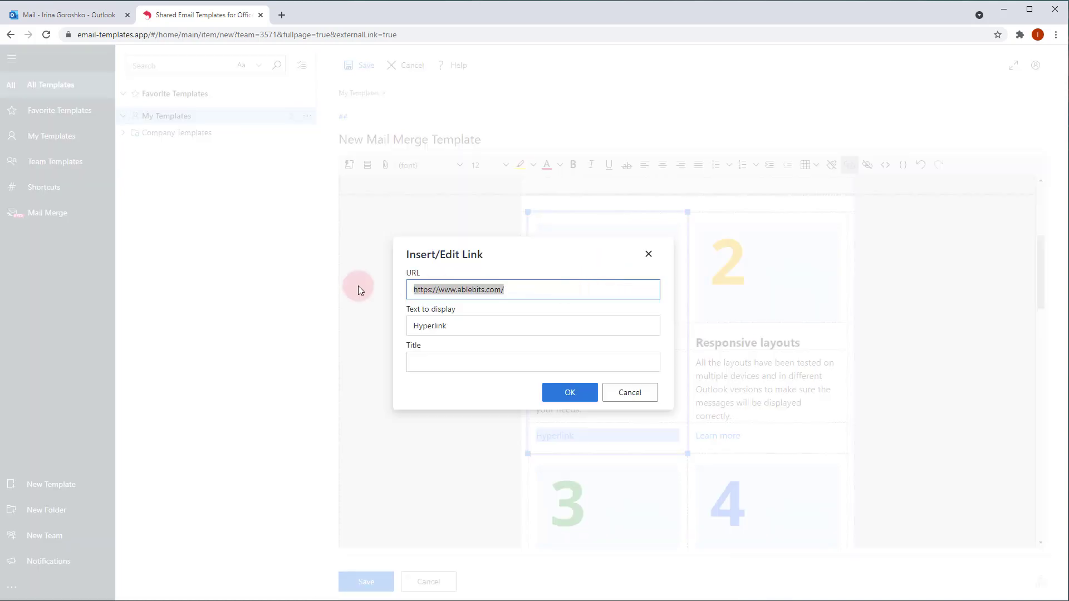
key("ctrl+v")
left_click(545, 282)
left_click(482, 330)
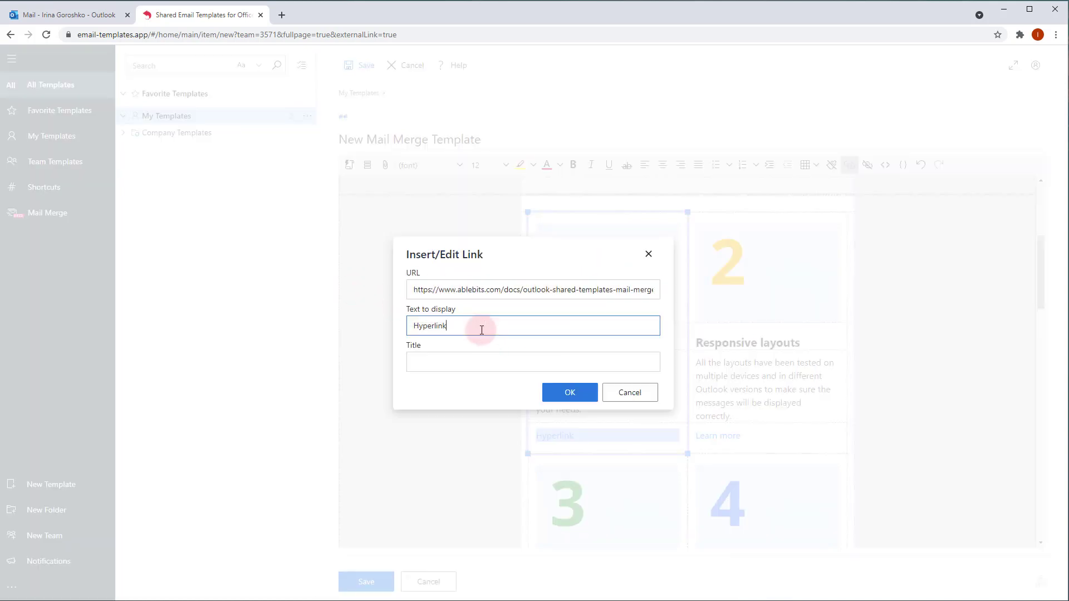
left_click_drag(477, 329, 407, 328)
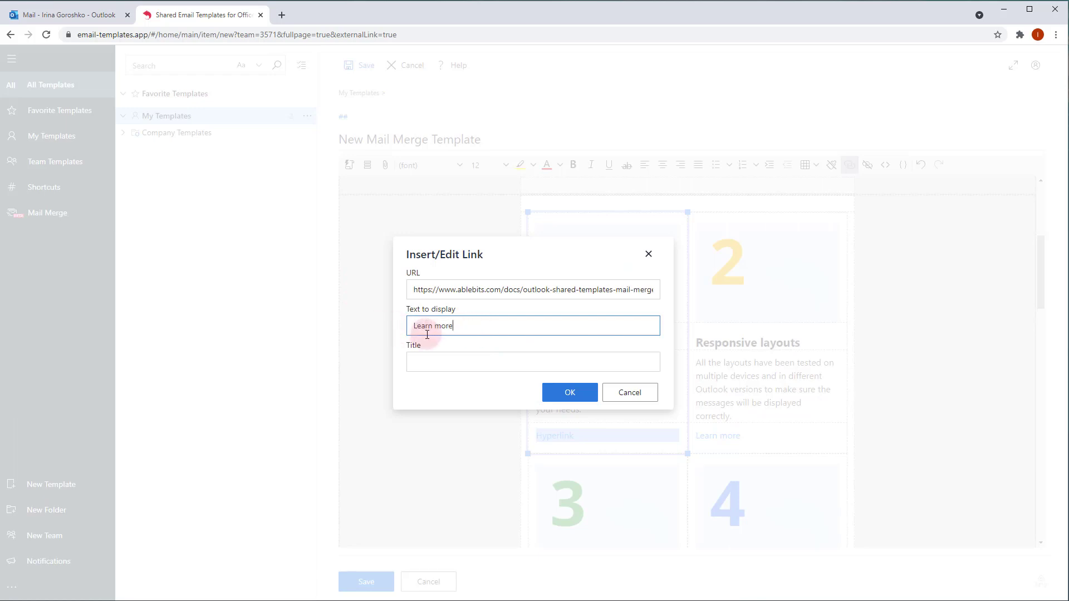
type("Learn more")
left_click(571, 393)
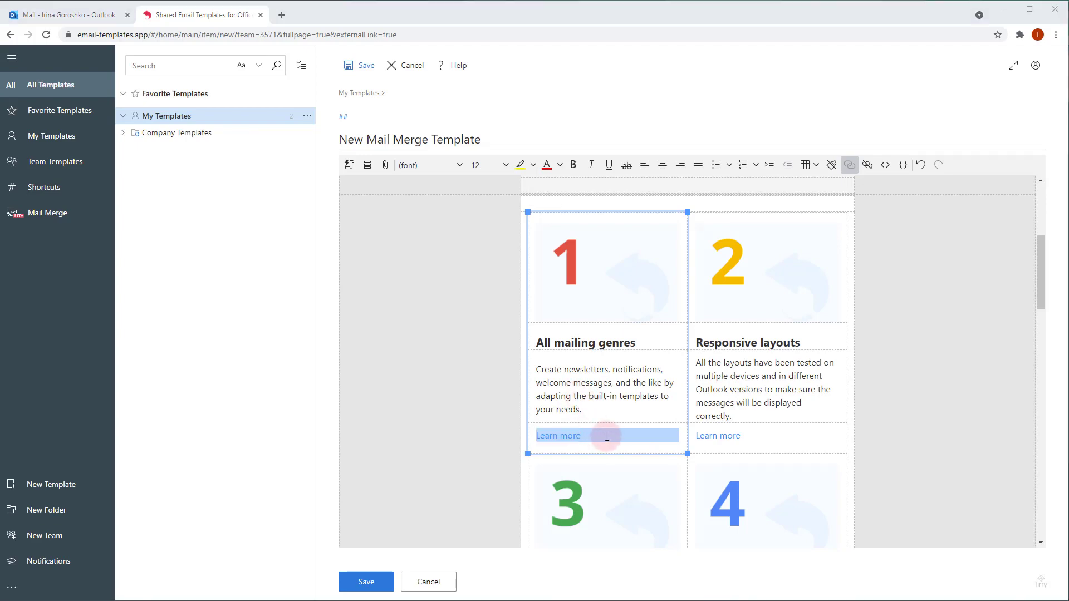
Step: Delete the table row holding the green Action button
scroll(607, 436, "down", 10)
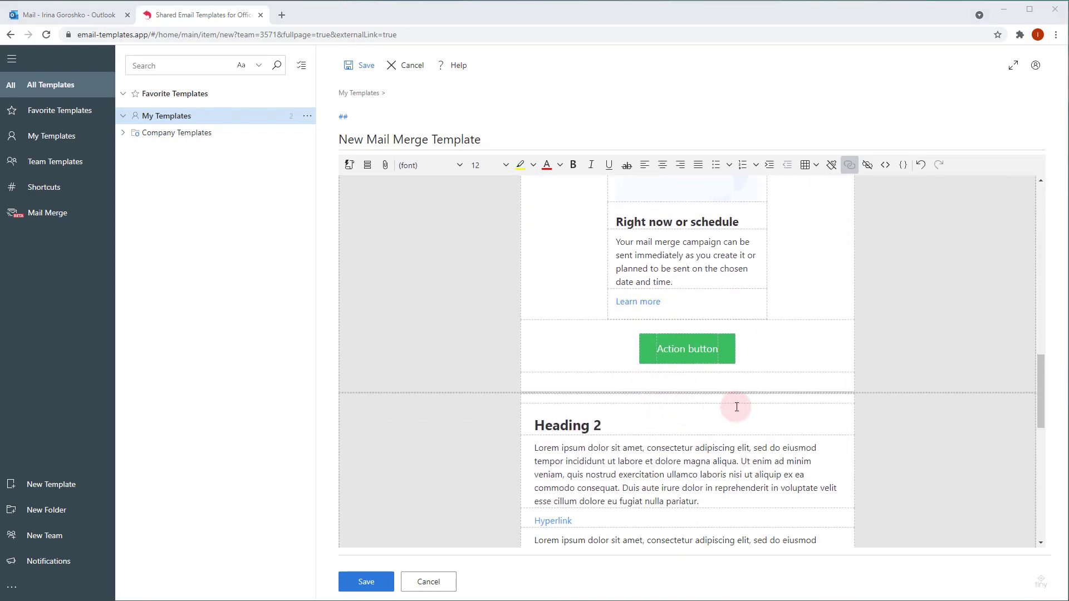
left_click(758, 340)
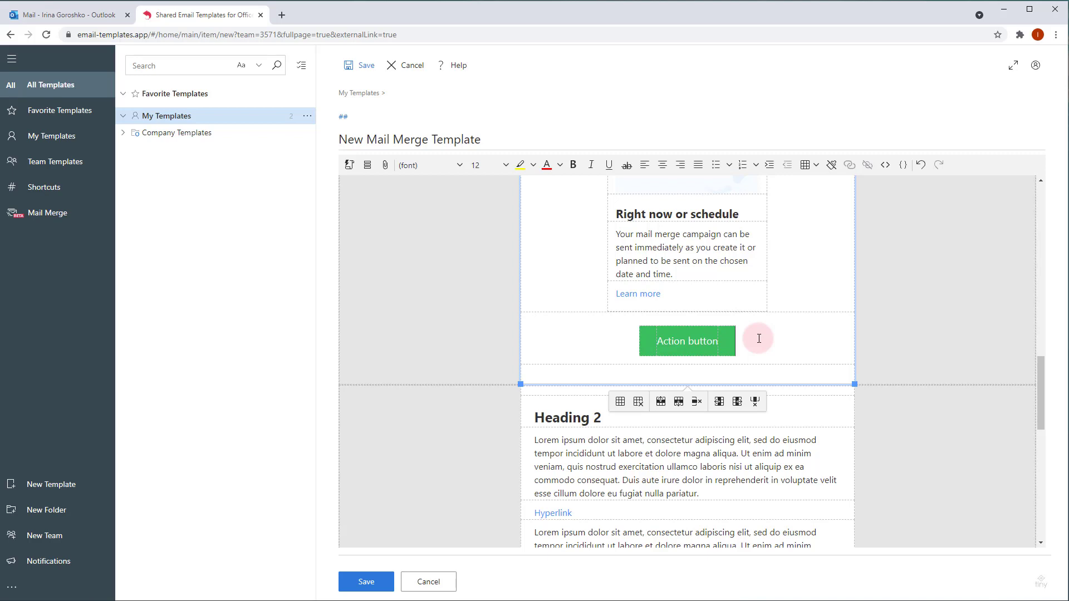
right_click(759, 339)
mouse_move(802, 391)
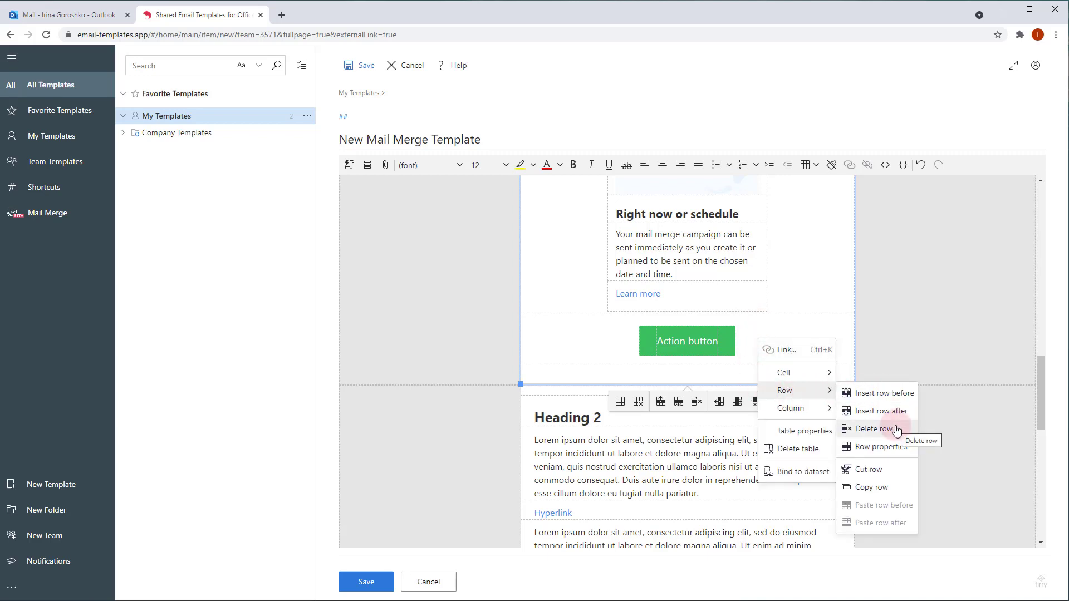
left_click(874, 429)
Step: Select the filler rows from the Hyperlink line under Heading 2 down through Heading 3
scroll(796, 335, "down", 1)
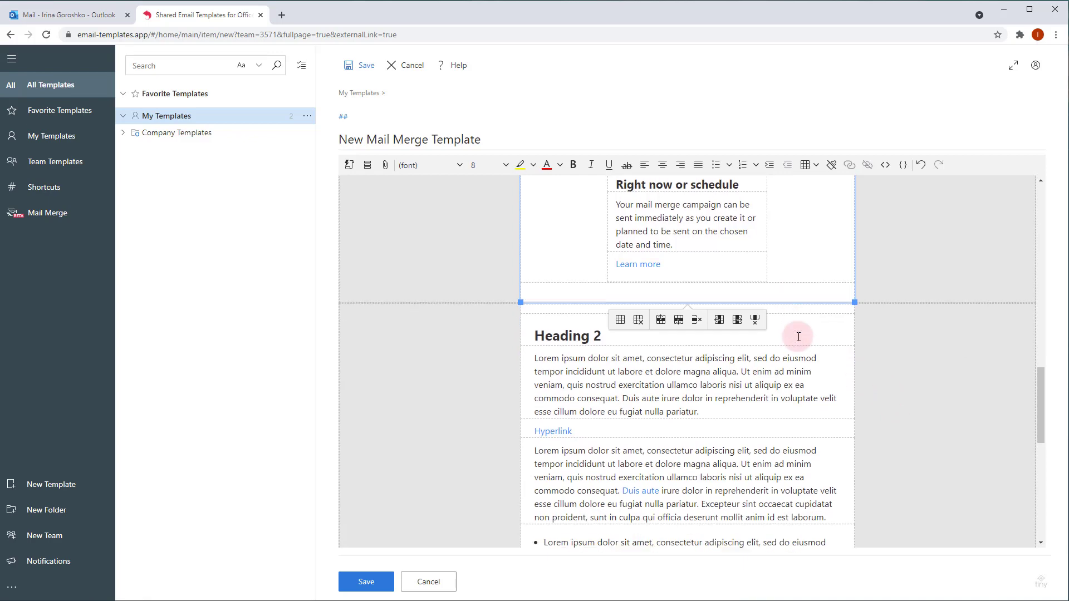
scroll(798, 337, "down", 3)
scroll(669, 278, "up", 2)
left_click(590, 254)
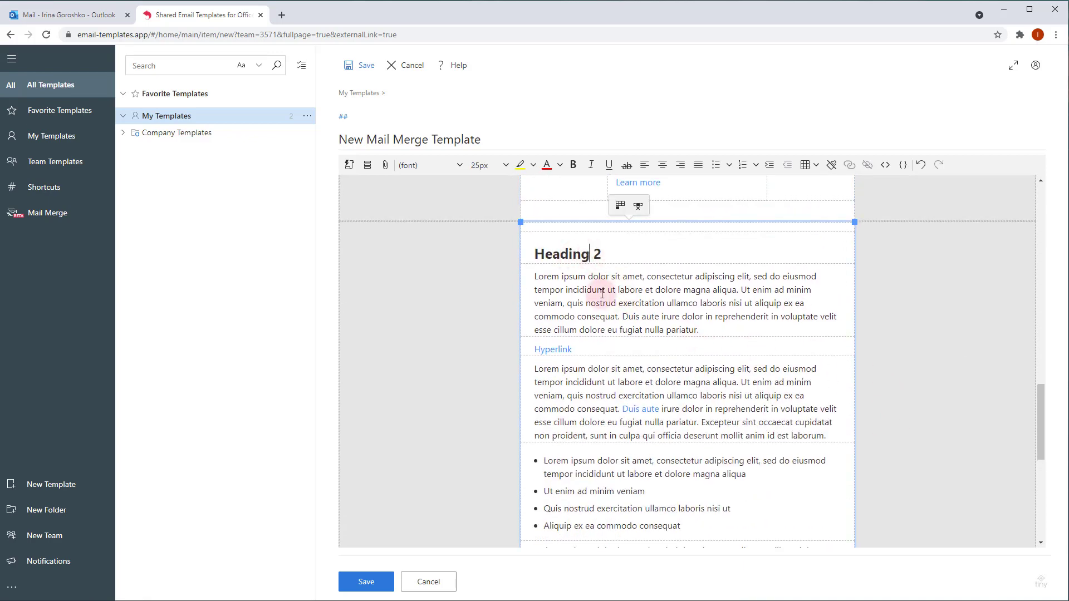
triple_click(587, 350)
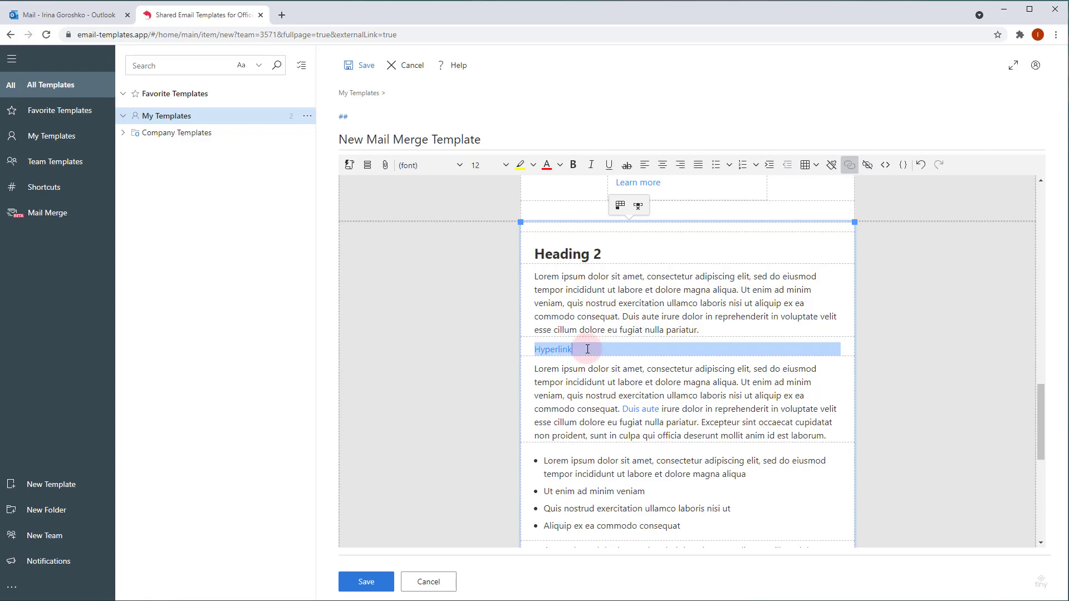
left_click_drag(529, 290, 765, 440)
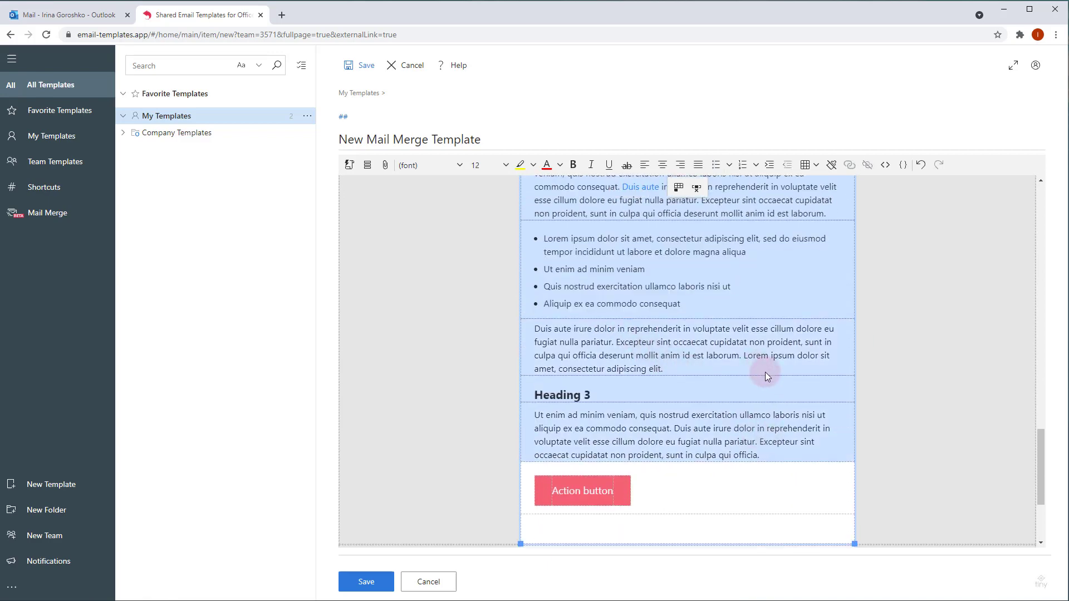
scroll(765, 372, "up", 3)
right_click(802, 300)
Step: Delete the selected filler rows so Heading 2's paragraph sits above the red button
mouse_move(835, 343)
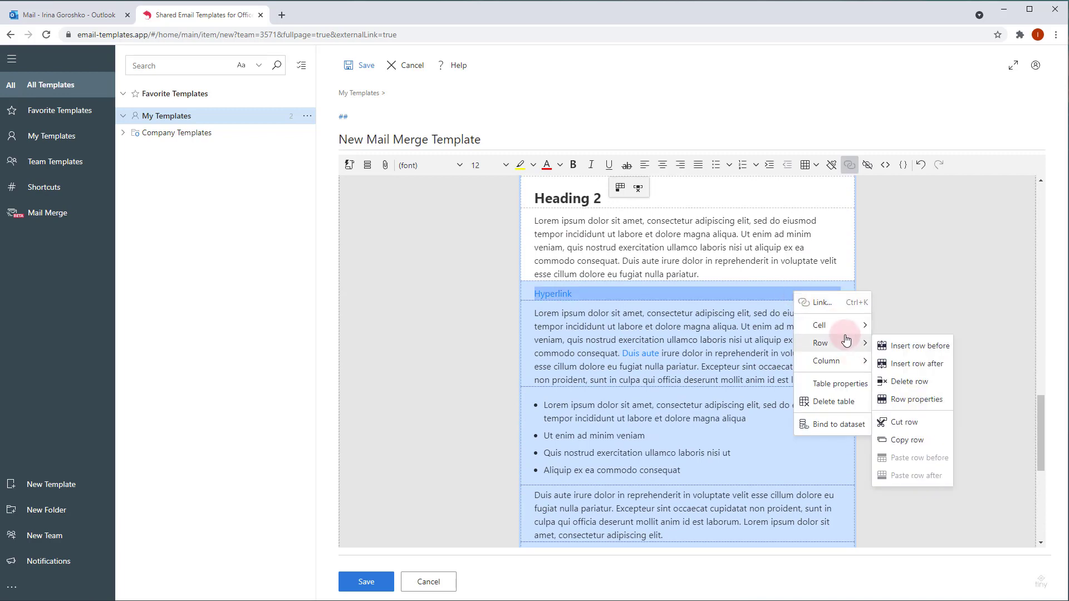
left_click(930, 383)
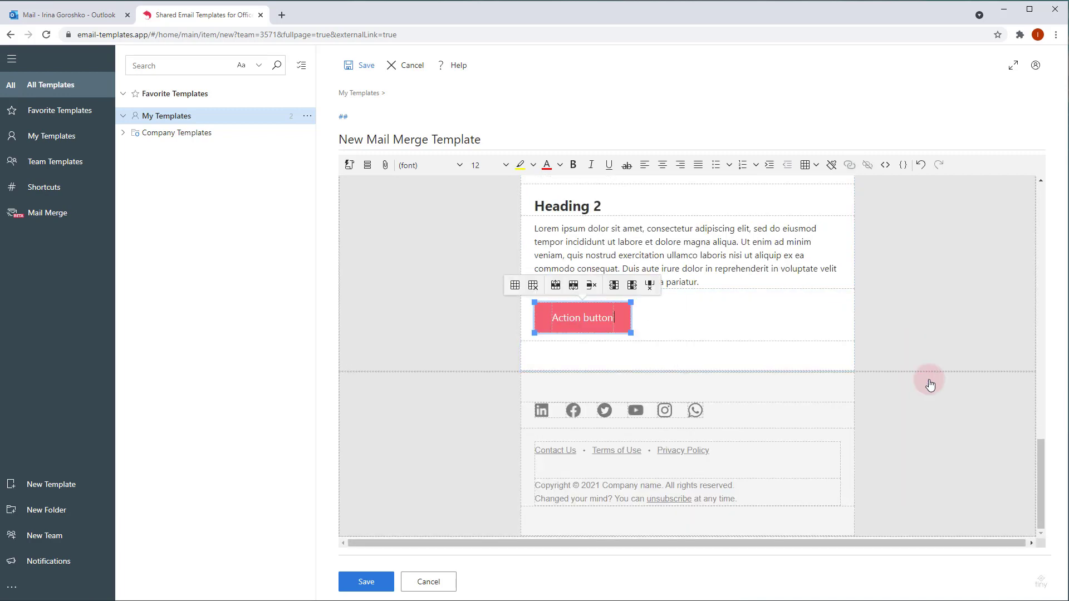
left_click(650, 325)
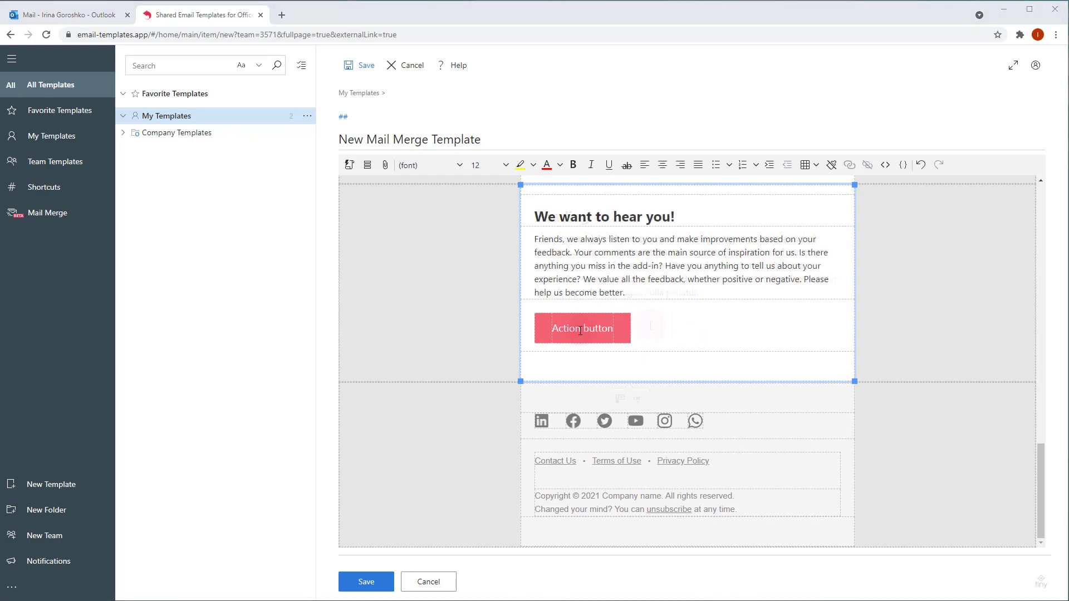
Step: Link the red Action button to the AppSource listing and relabel it 'Review on Office Store'
triple_click(580, 332)
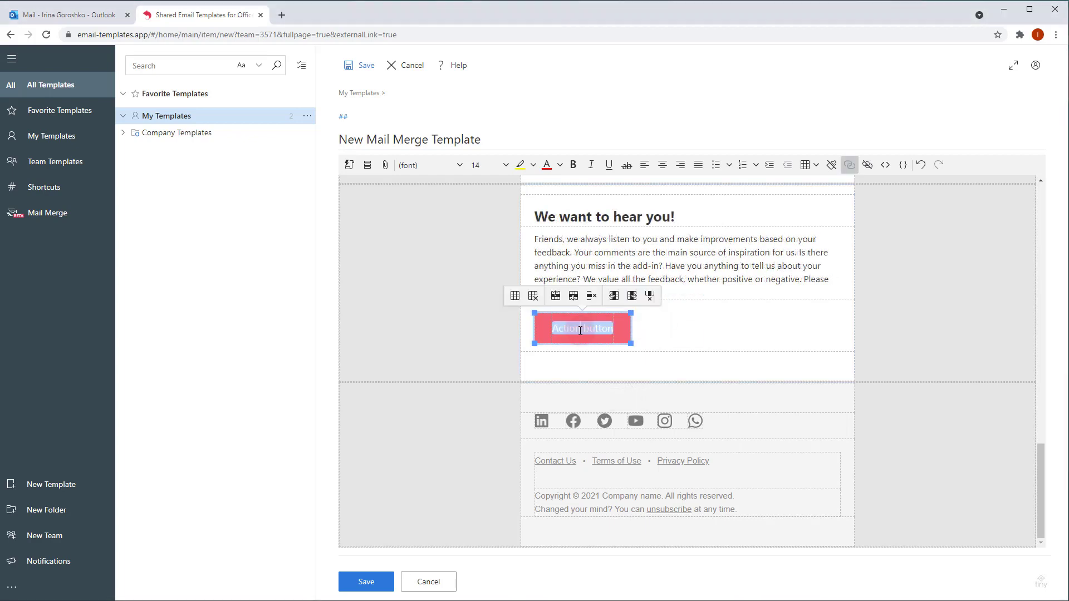
right_click(581, 333)
left_click(601, 343)
left_click_drag(507, 290, 407, 290)
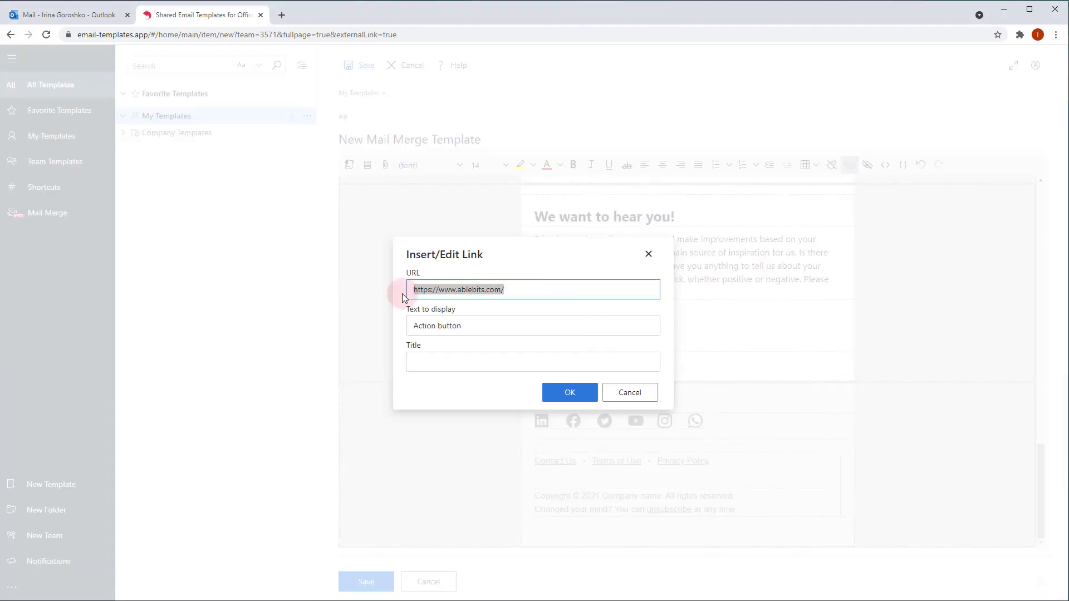
key("ctrl+v")
left_click_drag(614, 326, 382, 332)
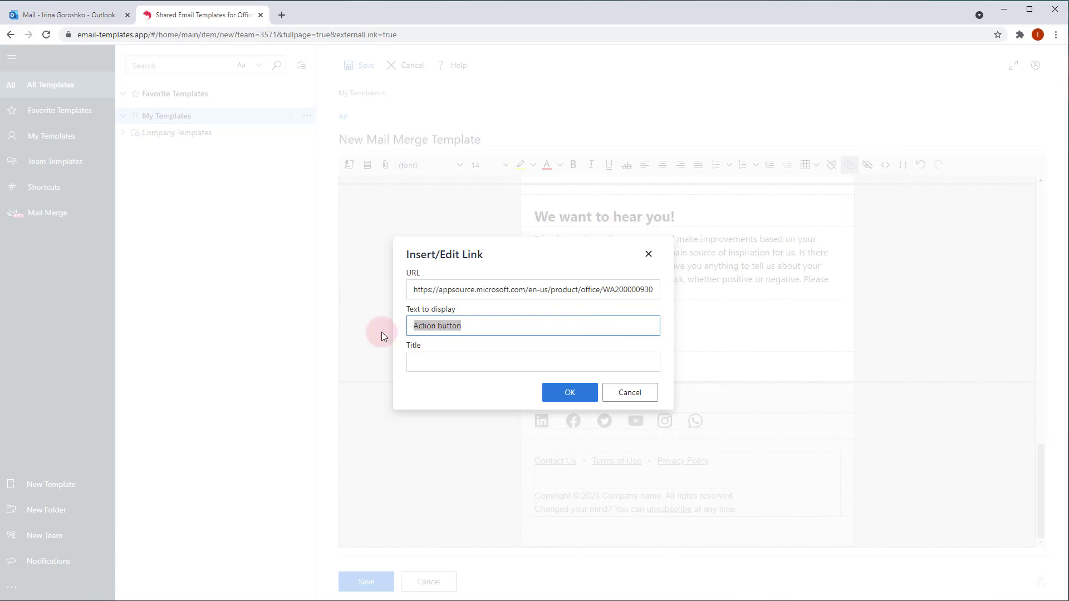
type("Review on Office Store")
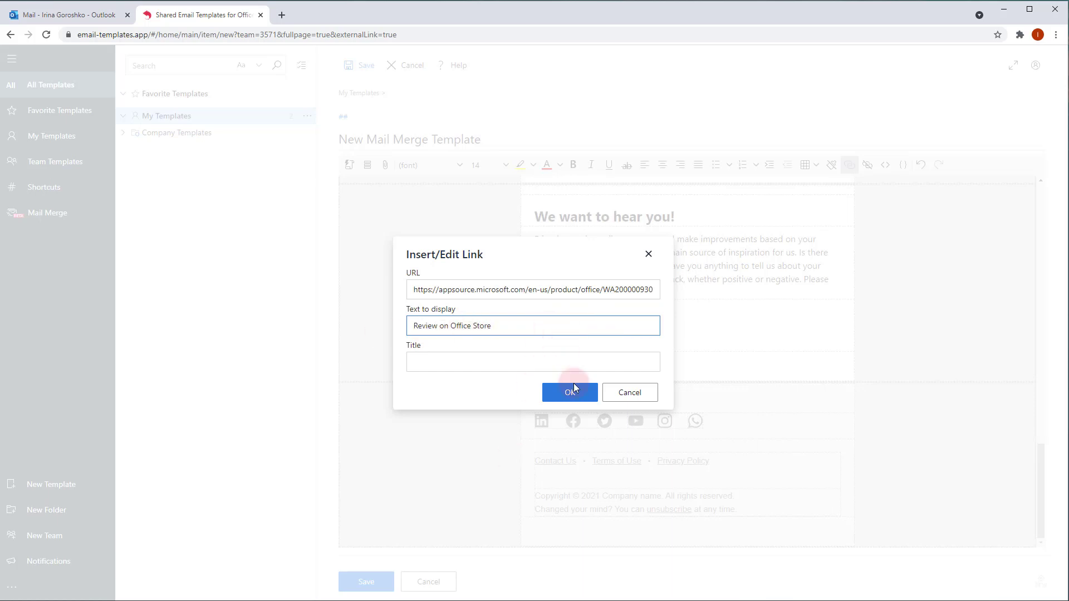
left_click(572, 390)
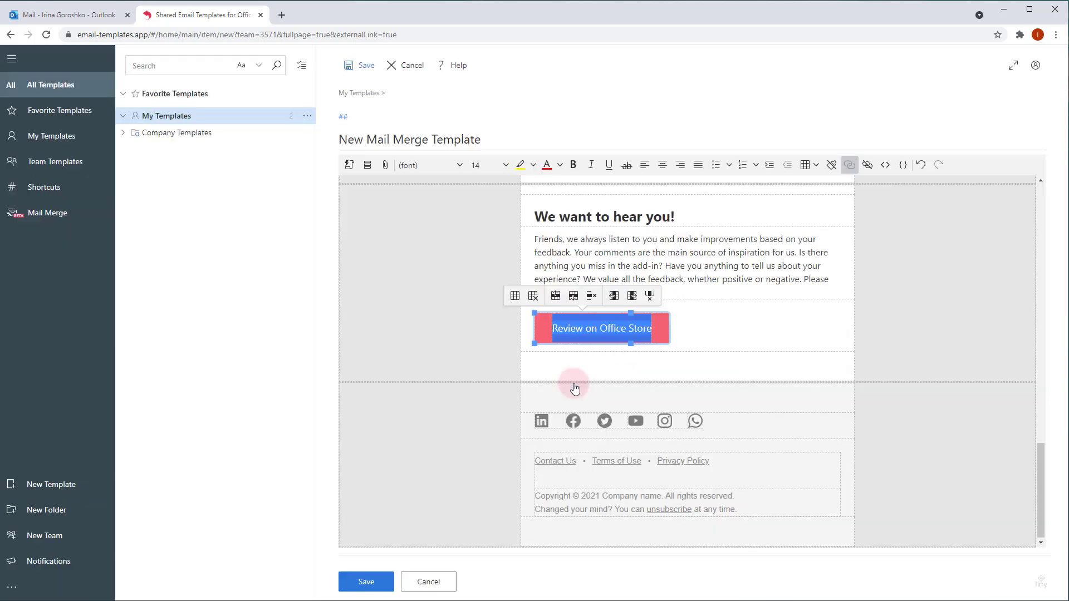
Step: Delete the LinkedIn and Twitter icon columns from the footer's social row
triple_click(618, 329)
left_click(619, 396)
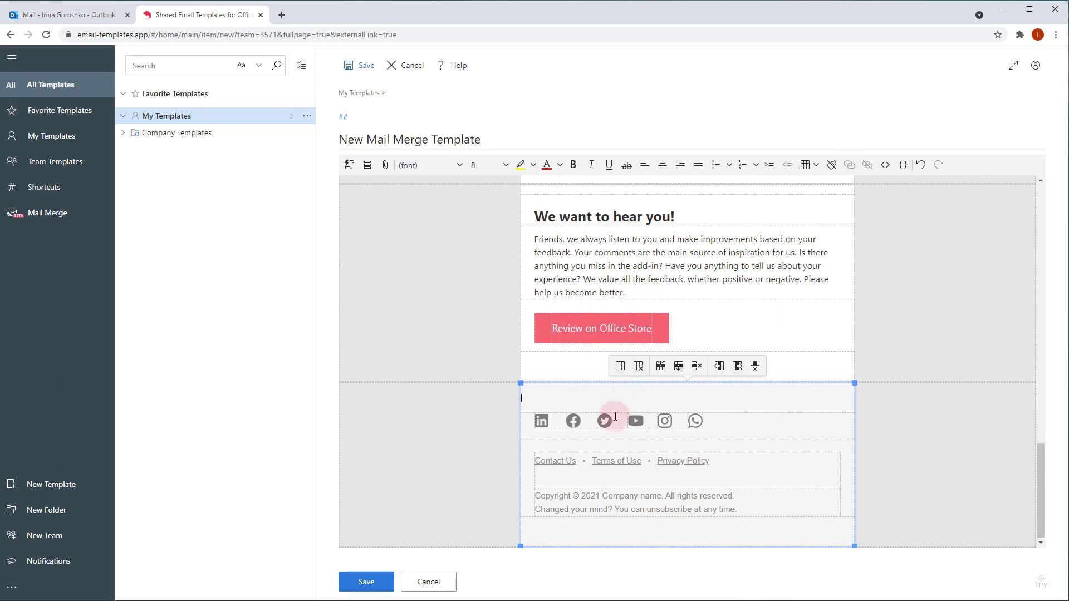
left_click(612, 421)
left_click(543, 421)
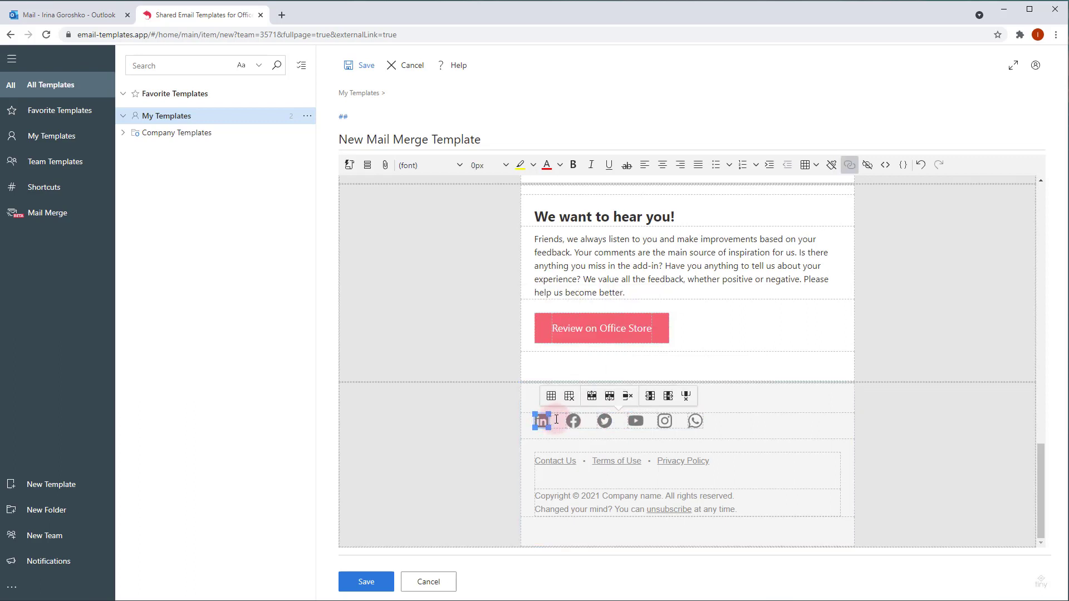
right_click(556, 424)
mouse_move(612, 493)
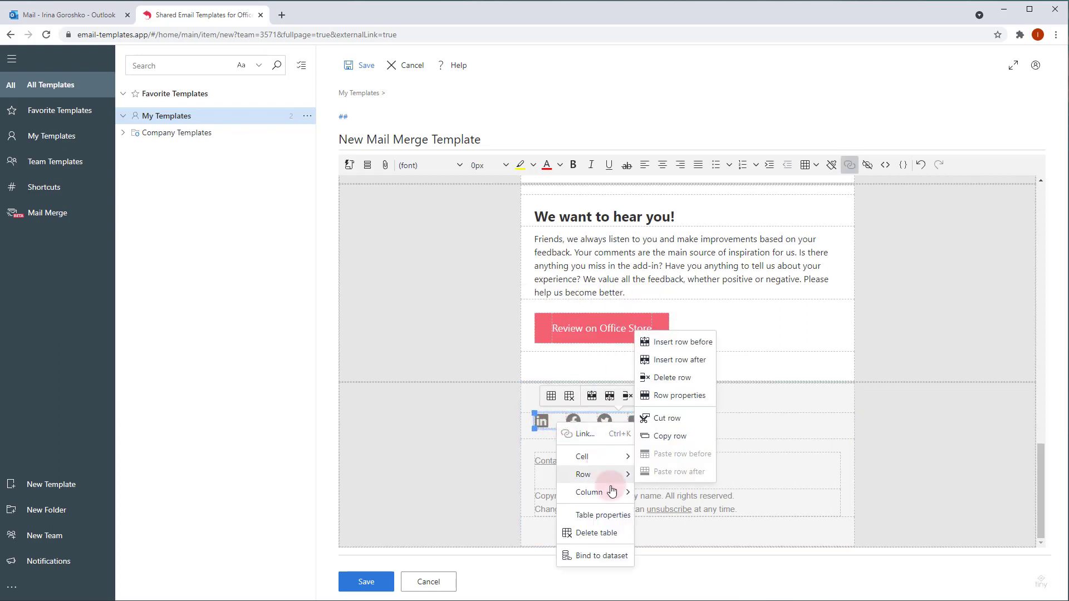
left_click(689, 413)
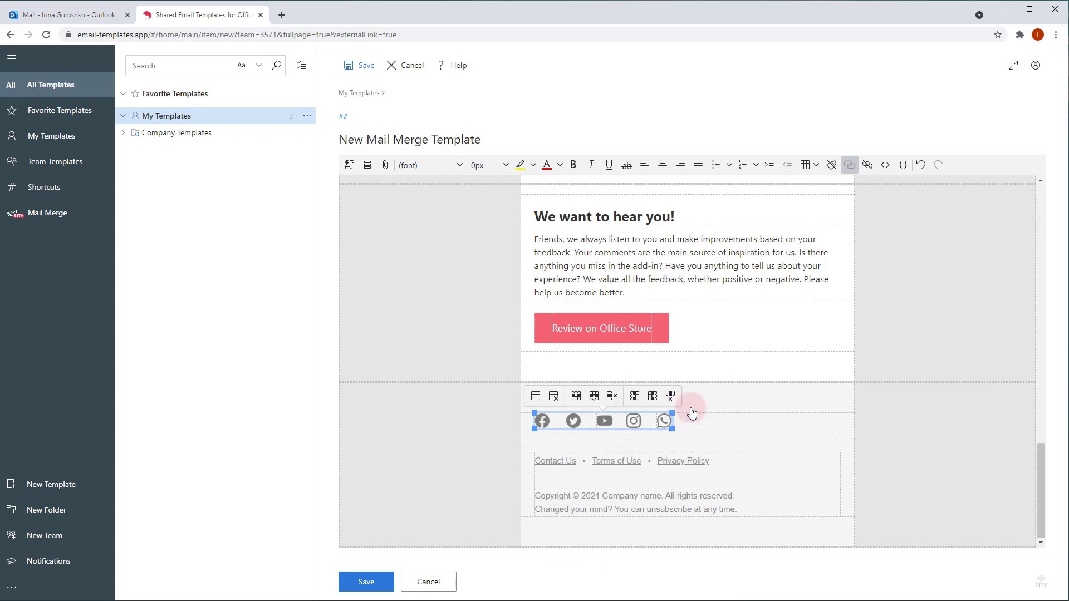
right_click(588, 419)
mouse_move(620, 489)
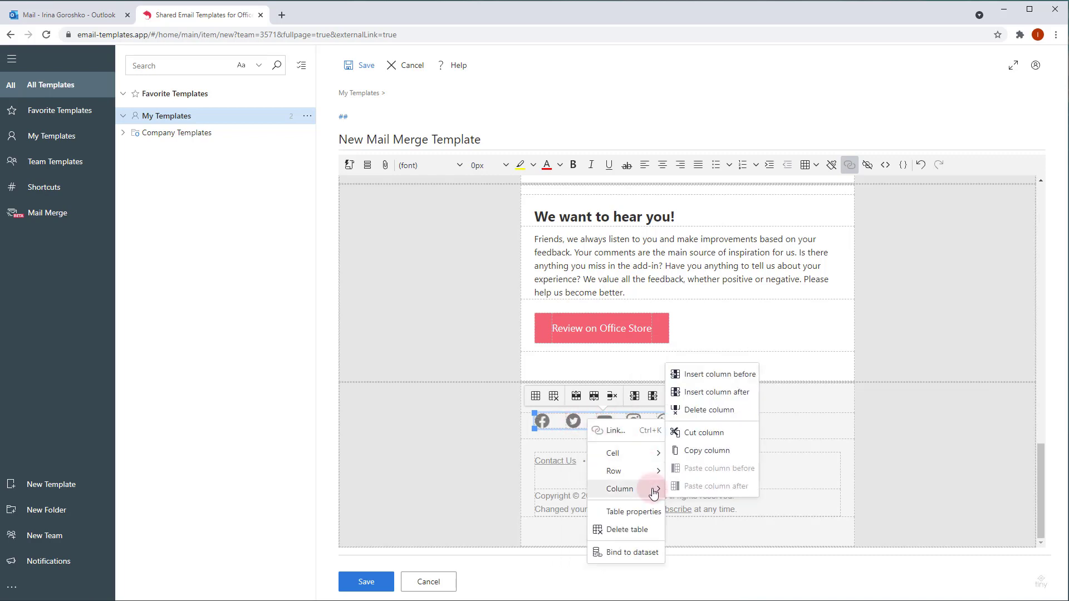
left_click(715, 393)
Step: Point the YouTube icon's link to the YouTube channel address
left_click(574, 421)
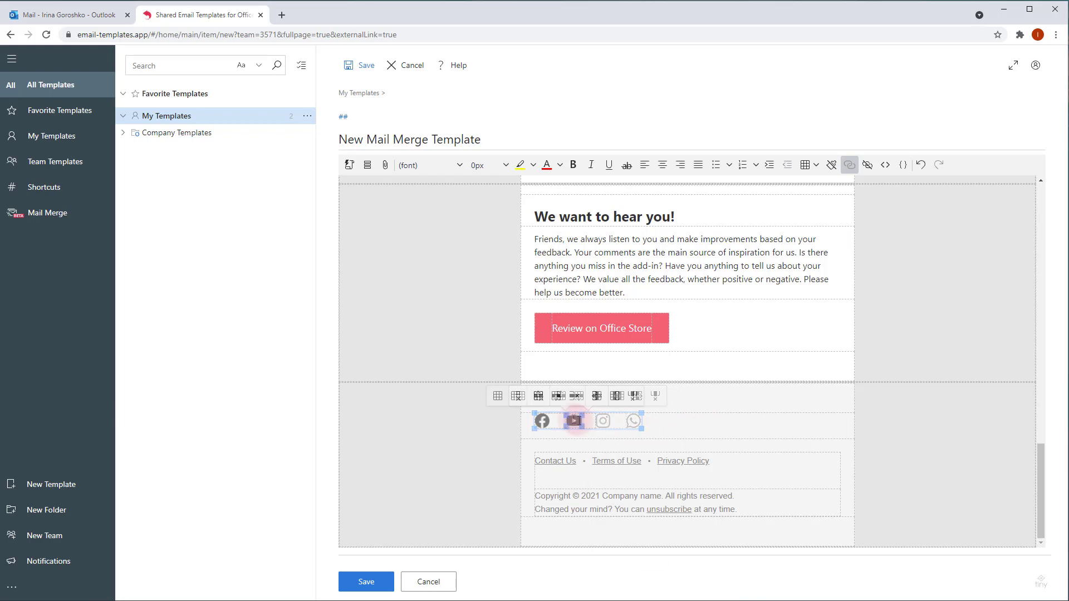
right_click(573, 421)
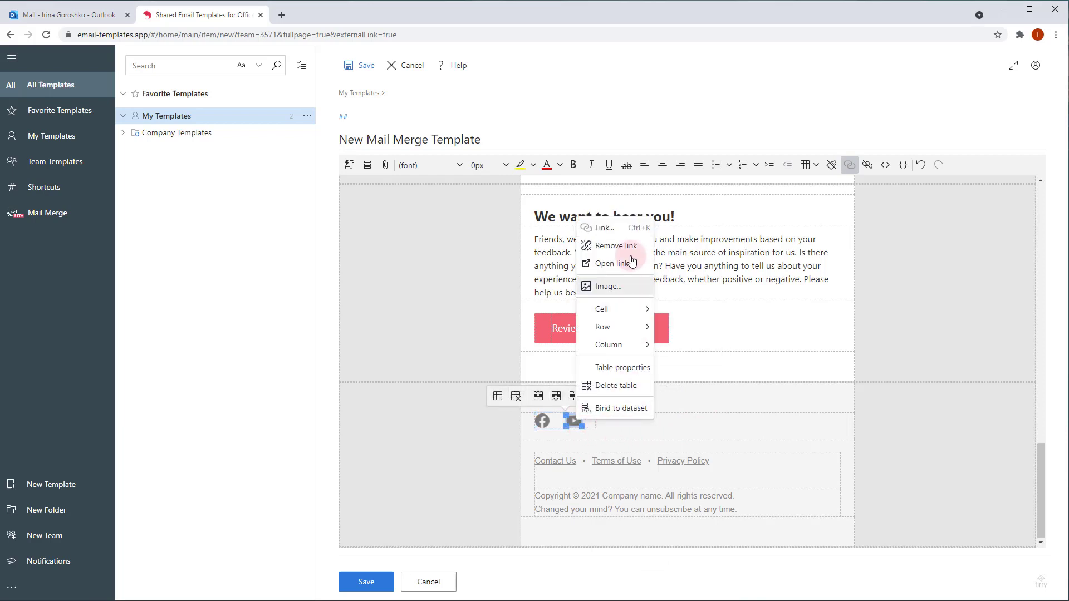
left_click(624, 231)
left_click_drag(512, 307, 407, 312)
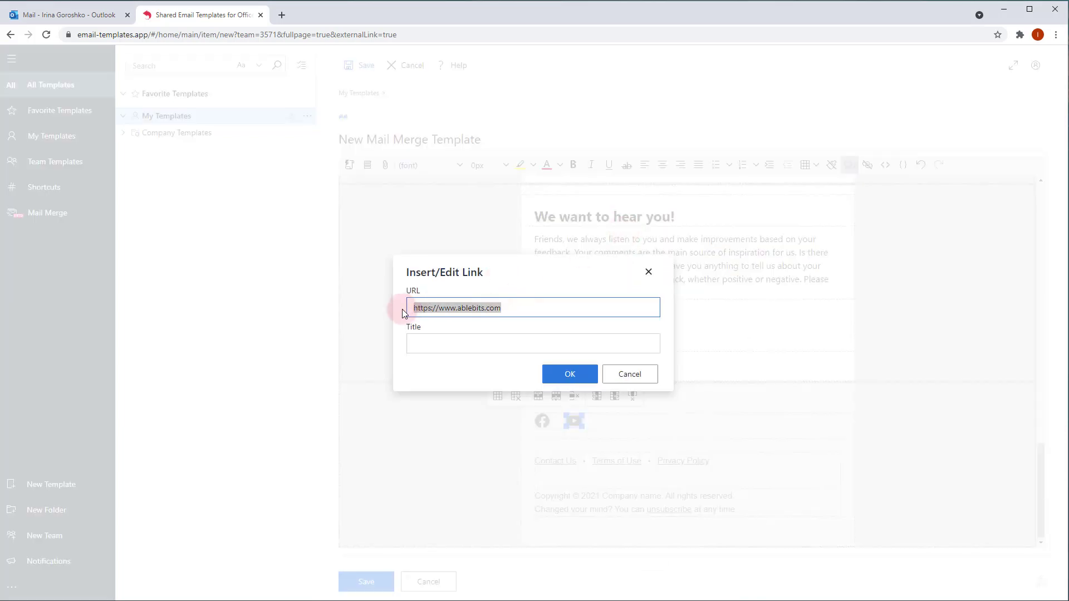
type("https://www.youtube.com/c/Ablebits_com")
left_click(569, 375)
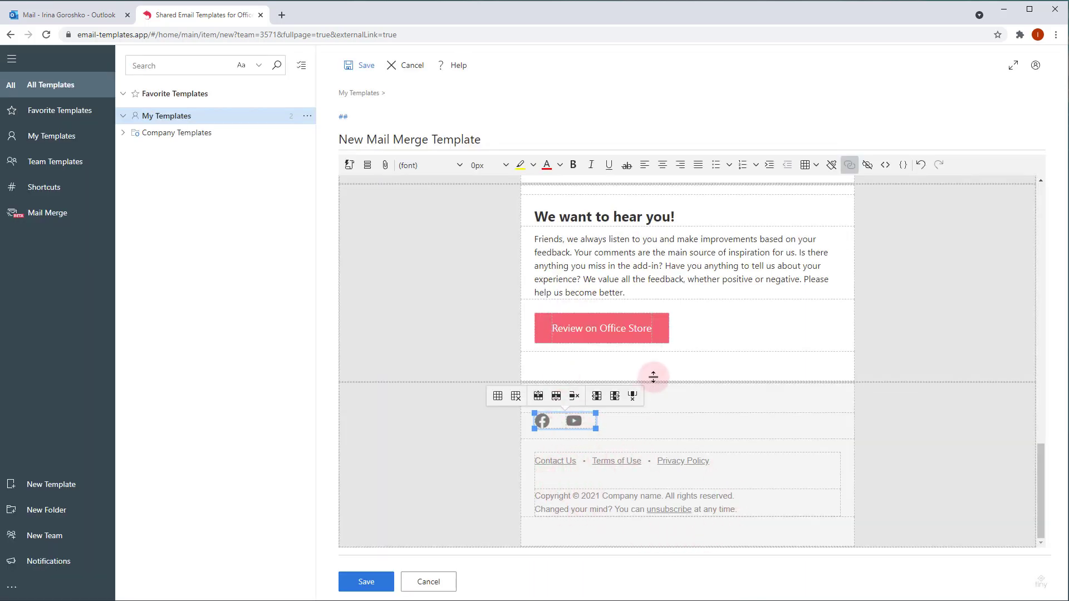
Step: Retitle the template from 'New Mail Merge Template' to 'Mail Merge newsletter' and save it
left_click(692, 362)
scroll(759, 433, "up", 3)
scroll(758, 432, "up", 10)
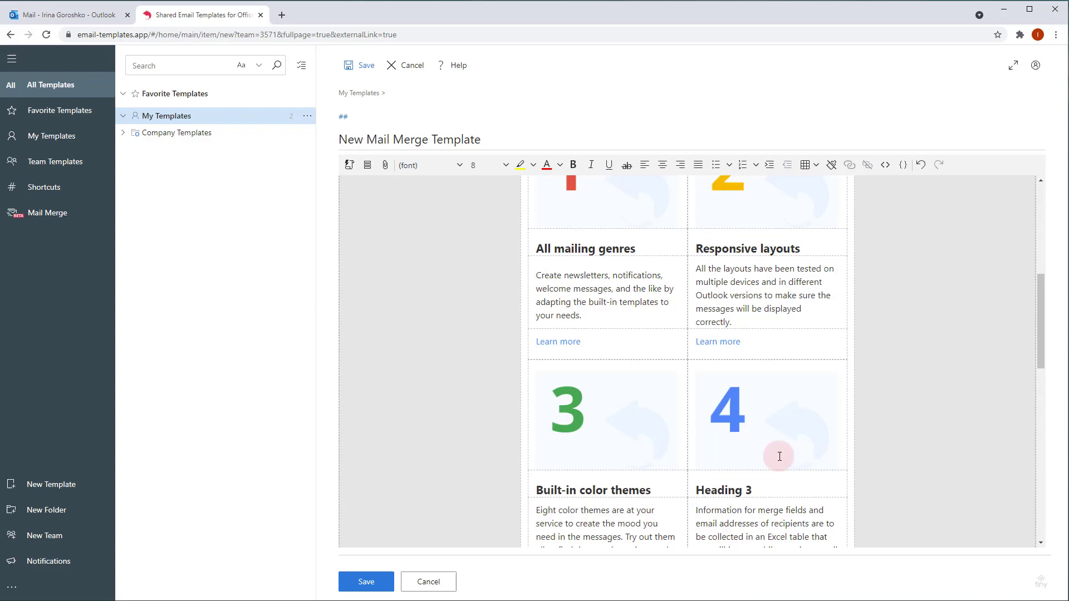
scroll(691, 318, "down", 5)
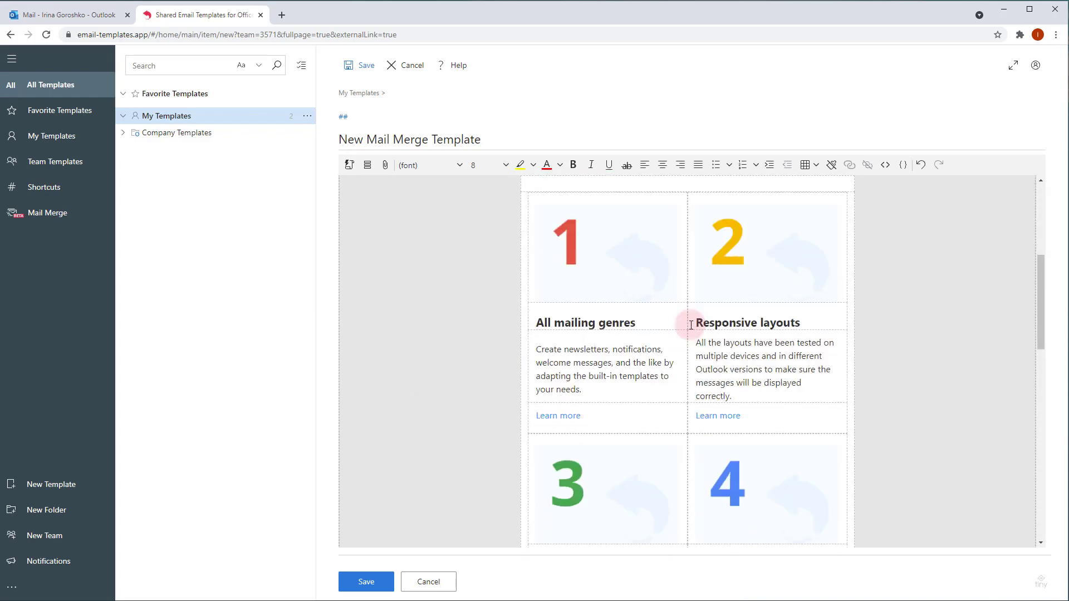
scroll(689, 324, "up", 5)
double_click(352, 139)
key("Delete")
double_click(435, 139)
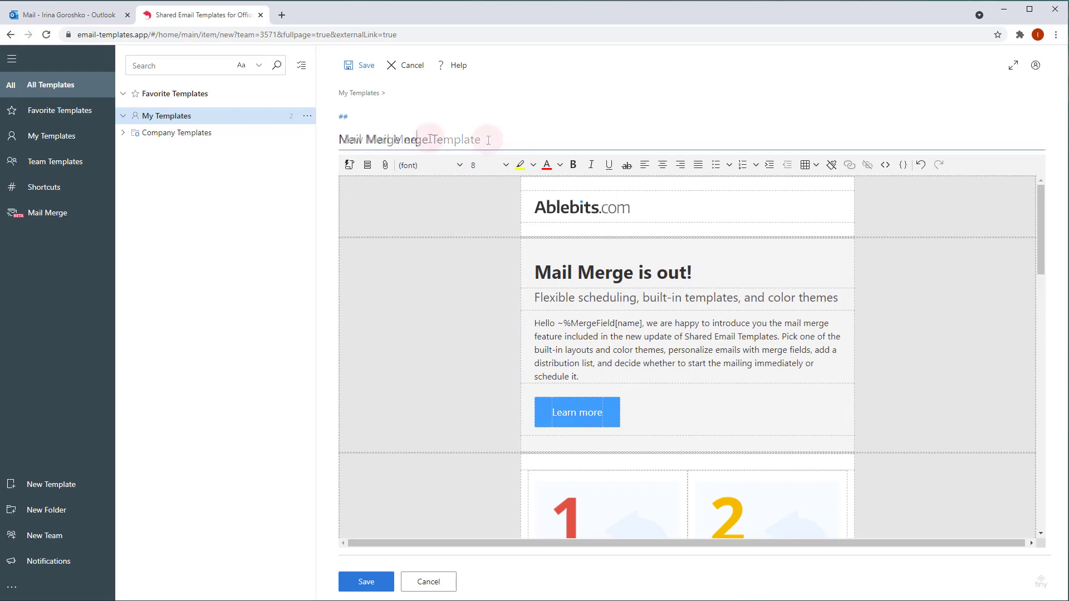
type("newsletter")
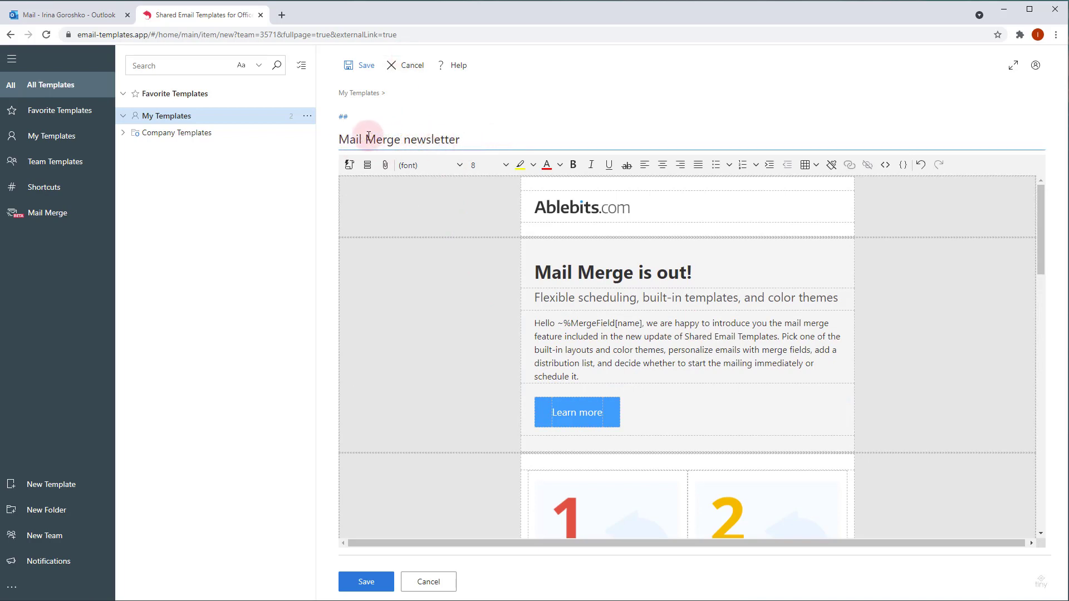
left_click(361, 66)
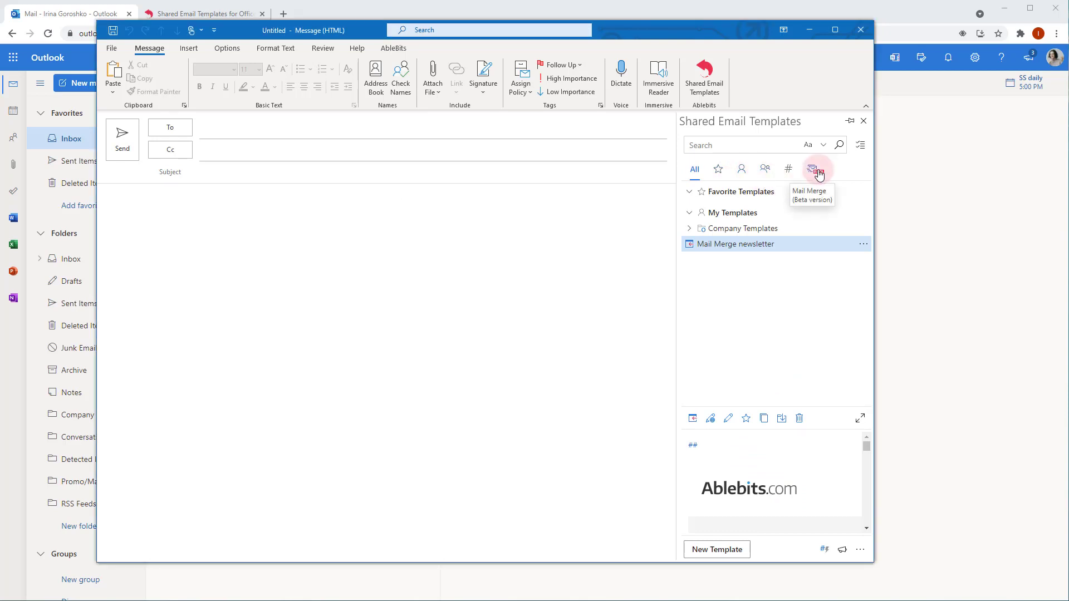
Step: Create a new mail merge campaign named 'Test Mail Merge Newsletter'
left_click(817, 173)
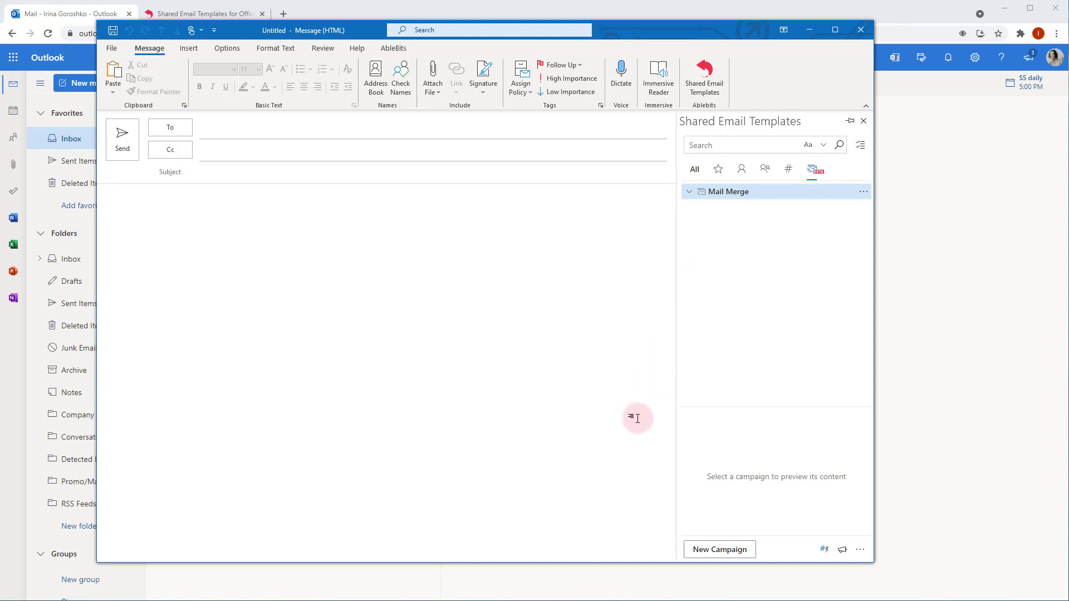
left_click(717, 551)
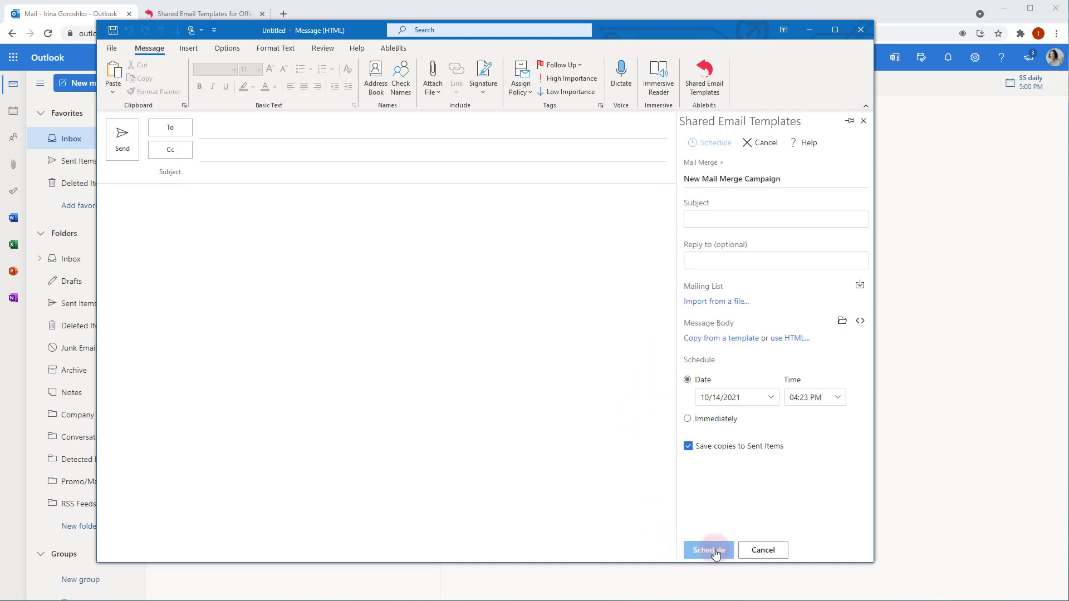
left_click(765, 179)
double_click(696, 179)
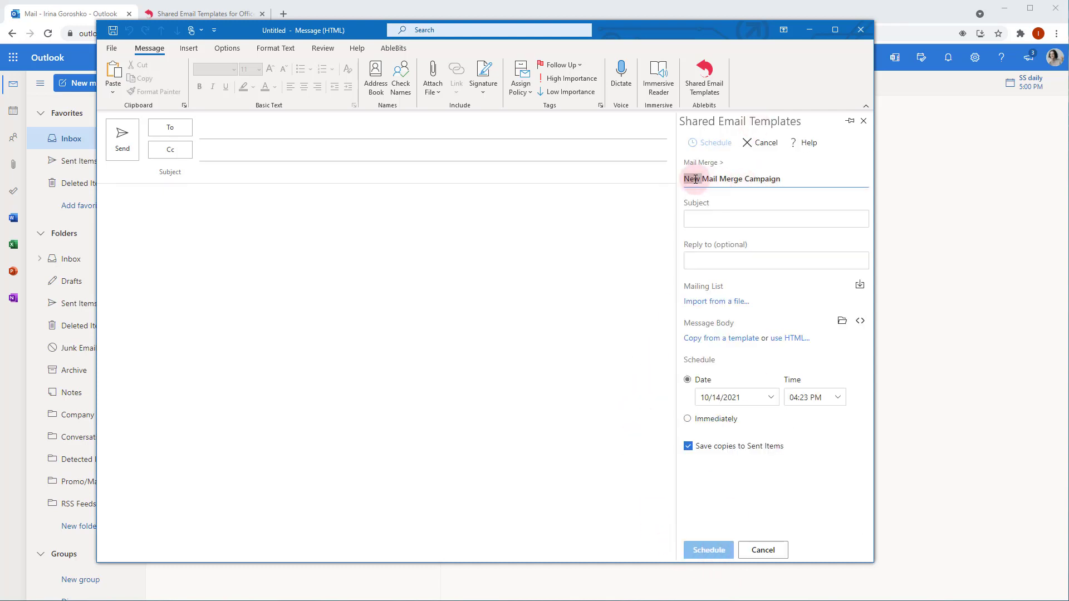
type("Test")
double_click(749, 182)
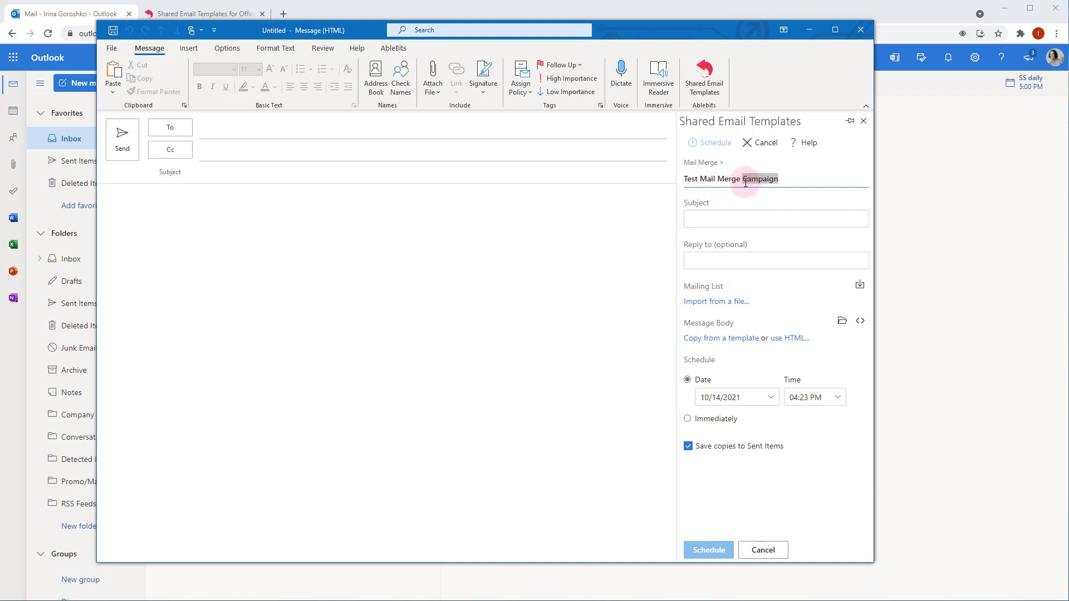
type("Newsletter")
Step: Enter 'Mail merge is out!' as the campaign subject
left_click(719, 218)
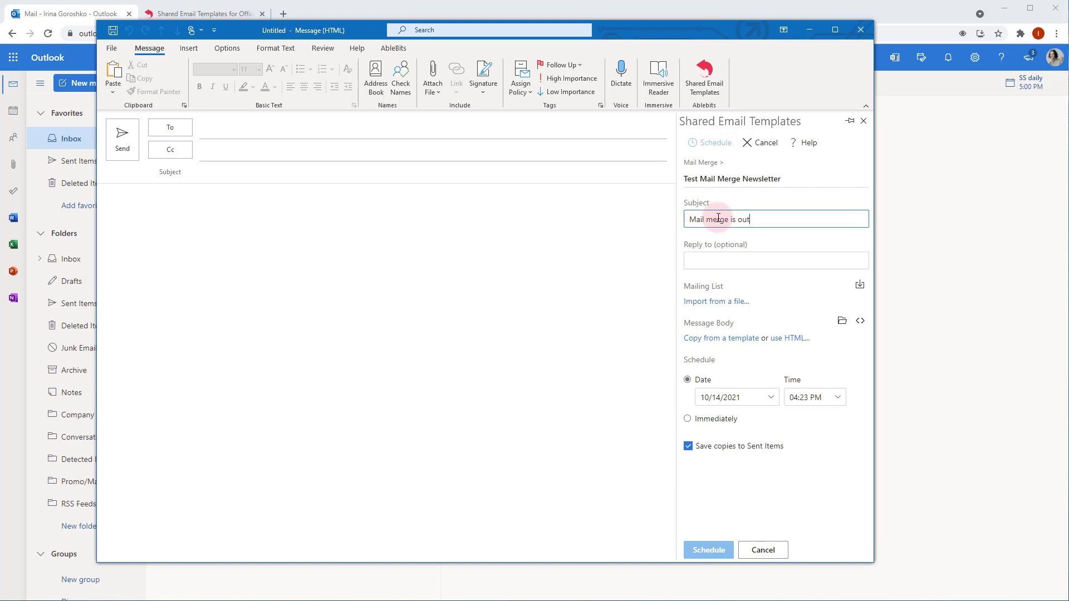
type("Mail merge is out!")
left_click(747, 262)
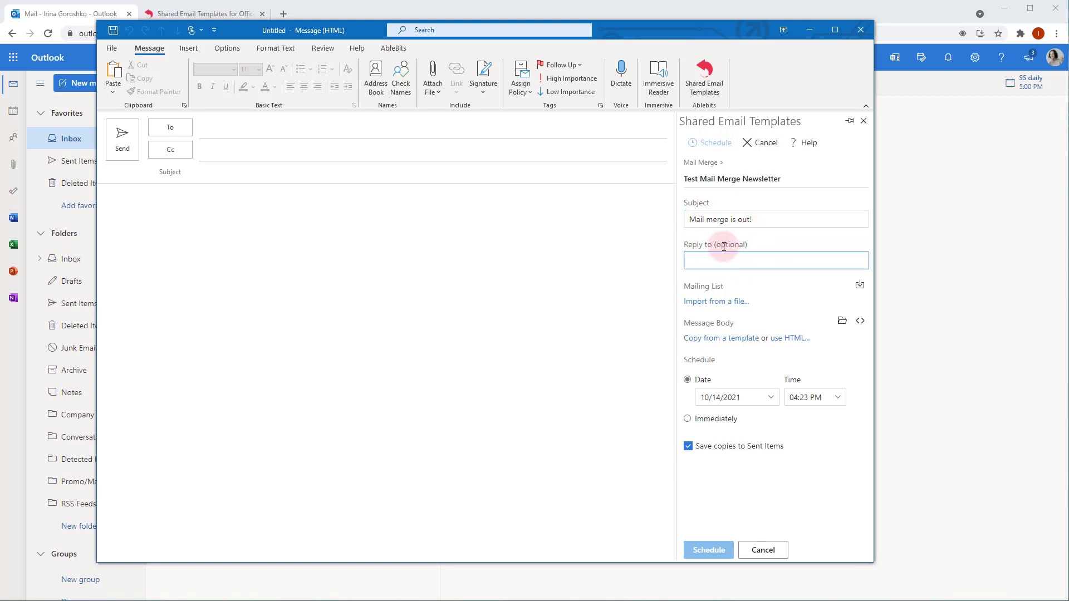
Step: Leave reply-to blank and import the MailMergeTest table from 'Mail merge newsletter - test.xlsx' as the mailing list
left_click(755, 279)
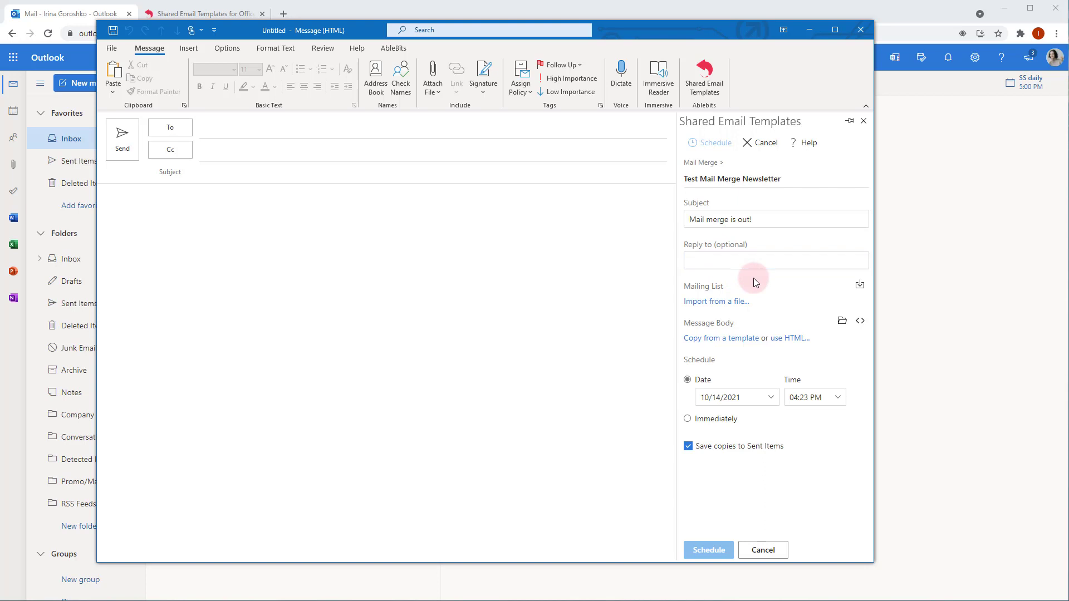
left_click(861, 286)
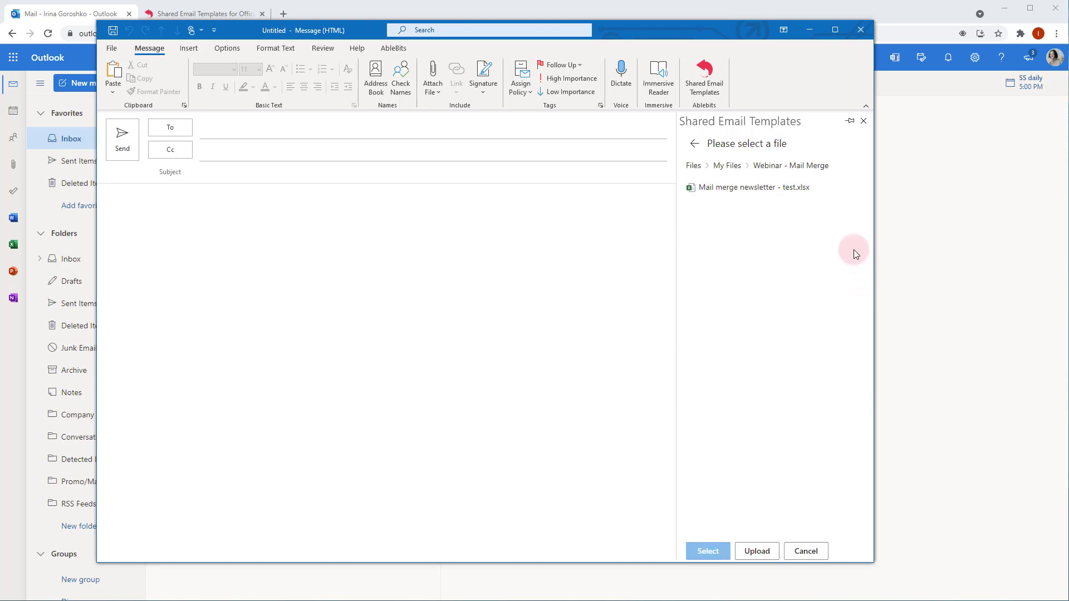
left_click(808, 184)
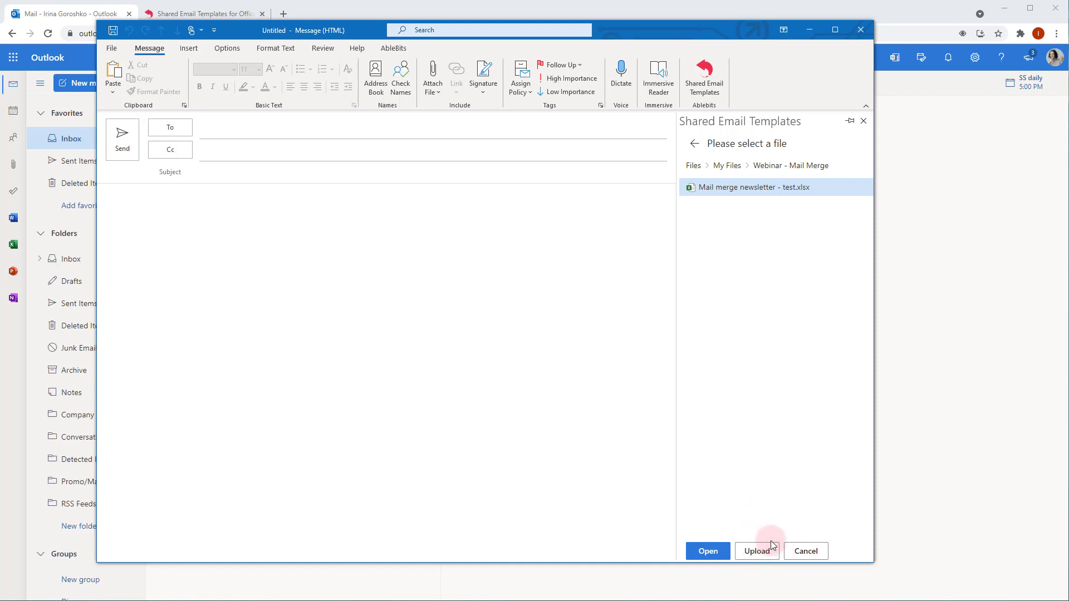
left_click(709, 551)
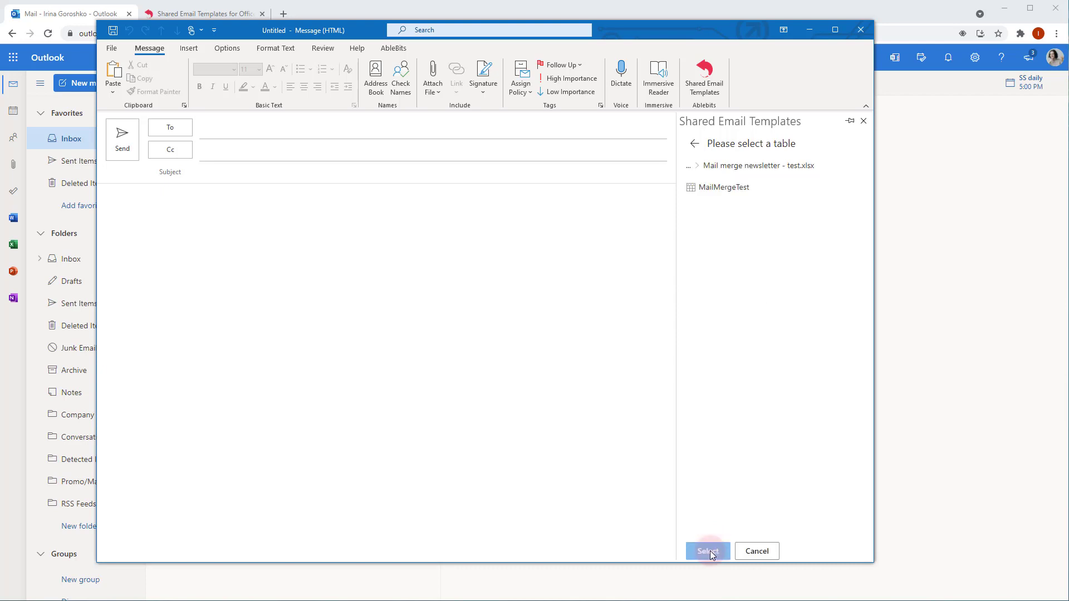
left_click(725, 189)
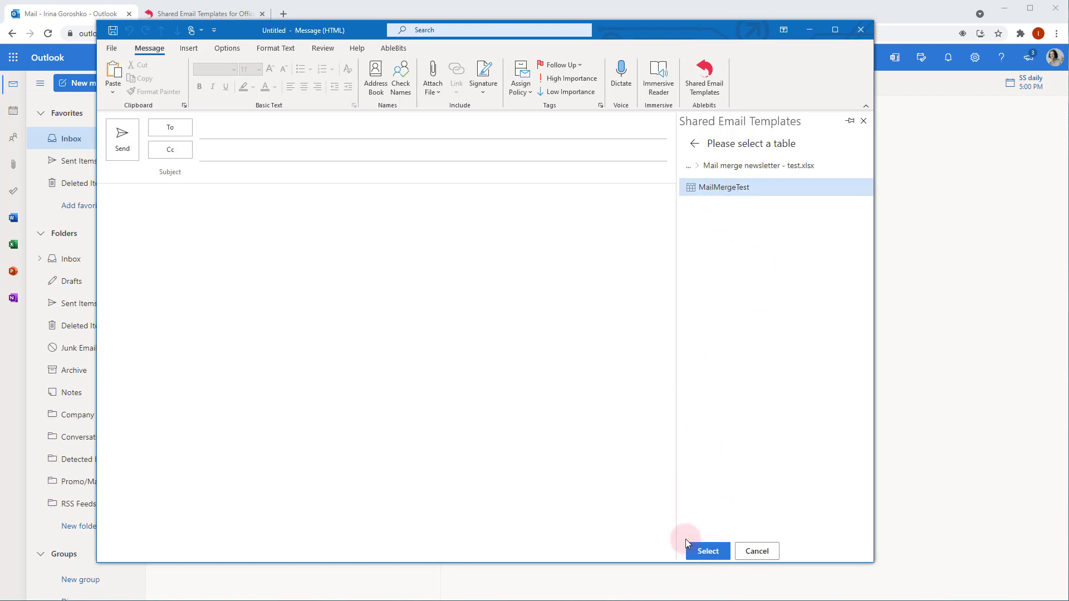
left_click(707, 553)
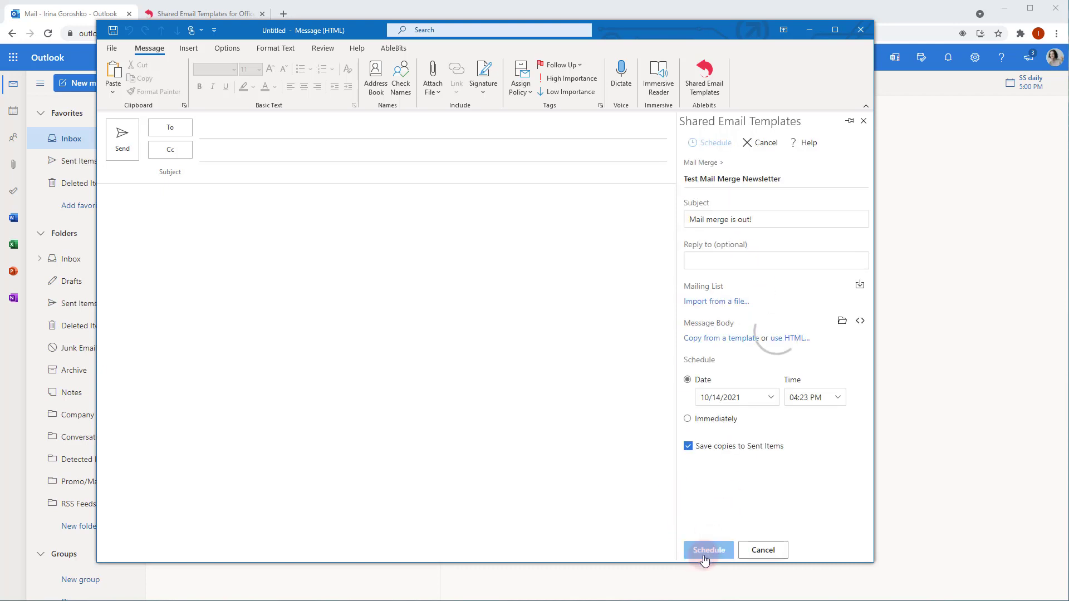
Step: Copy the campaign's message body from the My Templates 'Mail Merge newsletter' template
triple_click(802, 317)
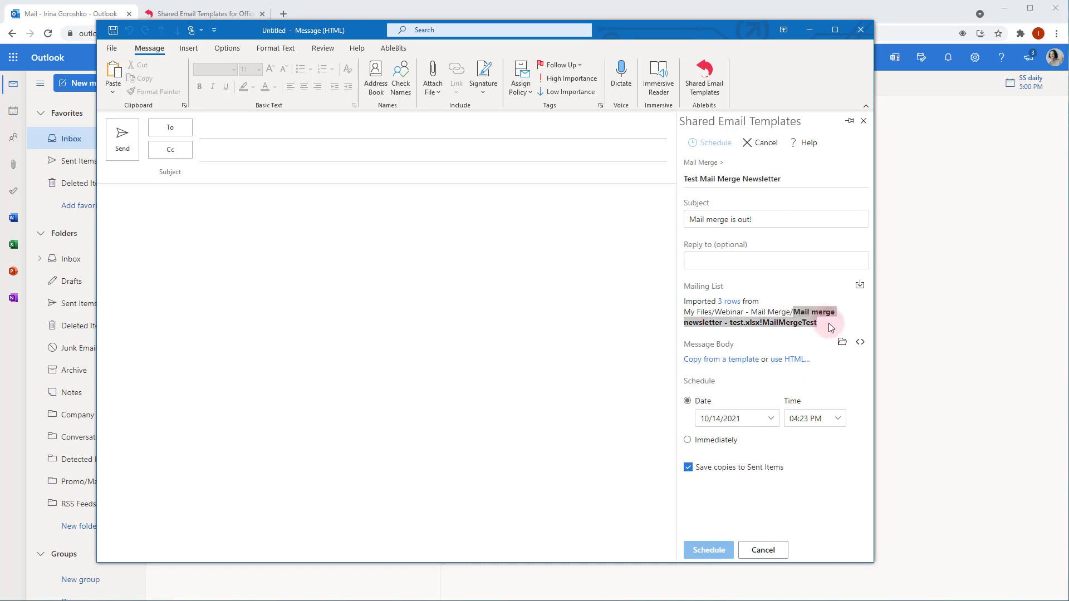
left_click(695, 343)
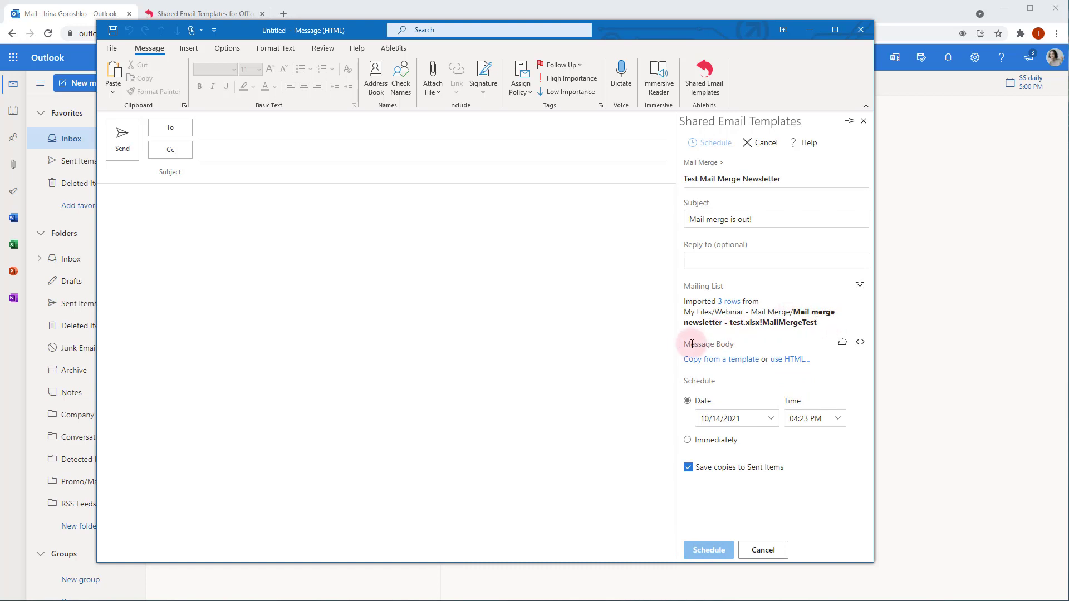
left_click_drag(692, 344, 741, 344)
left_click(738, 344)
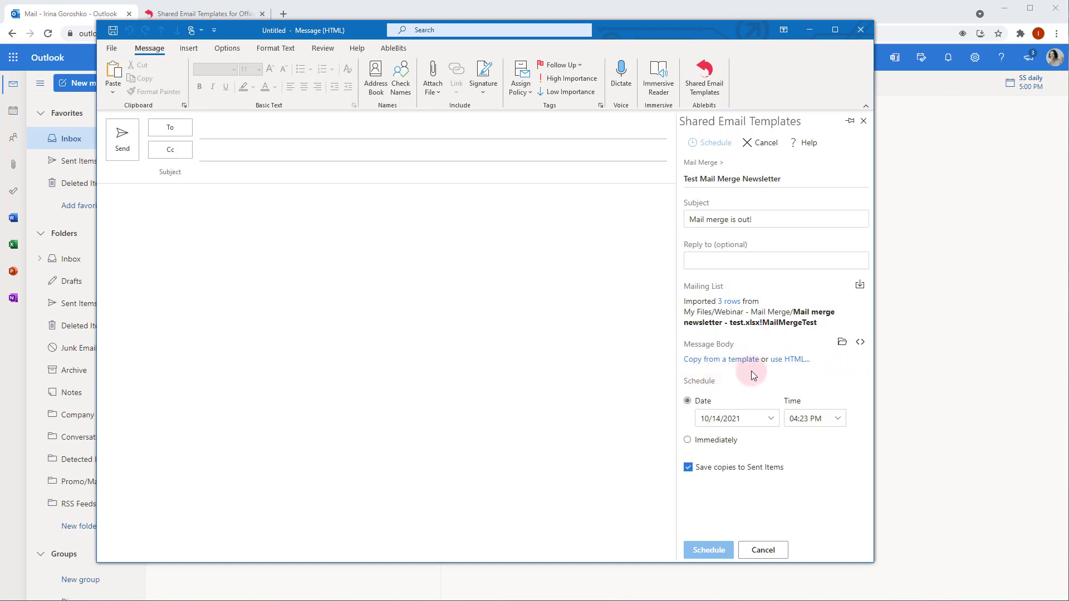
left_click(730, 361)
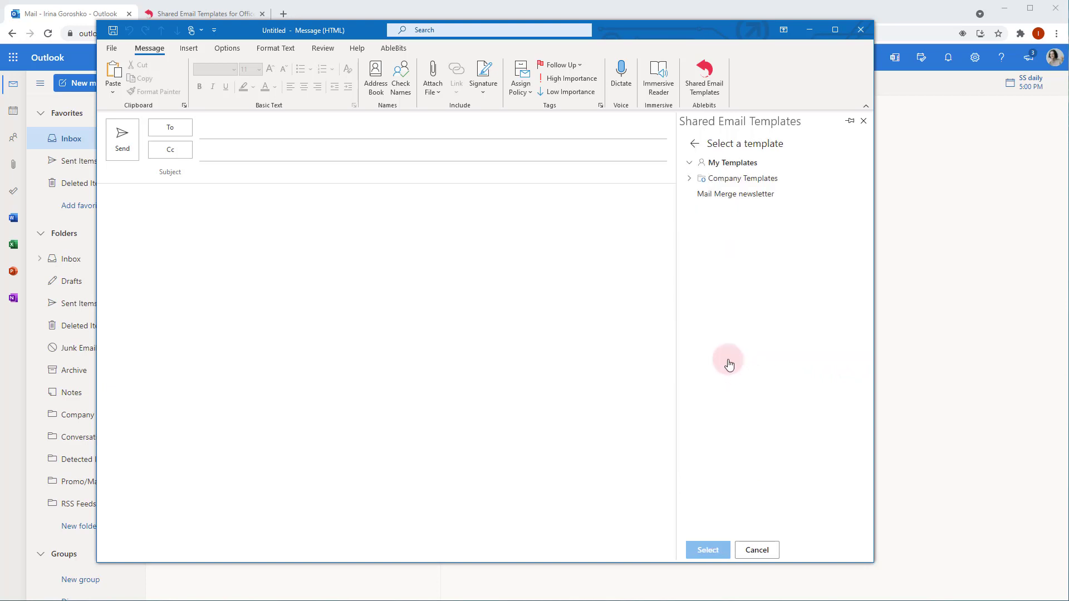
left_click(768, 194)
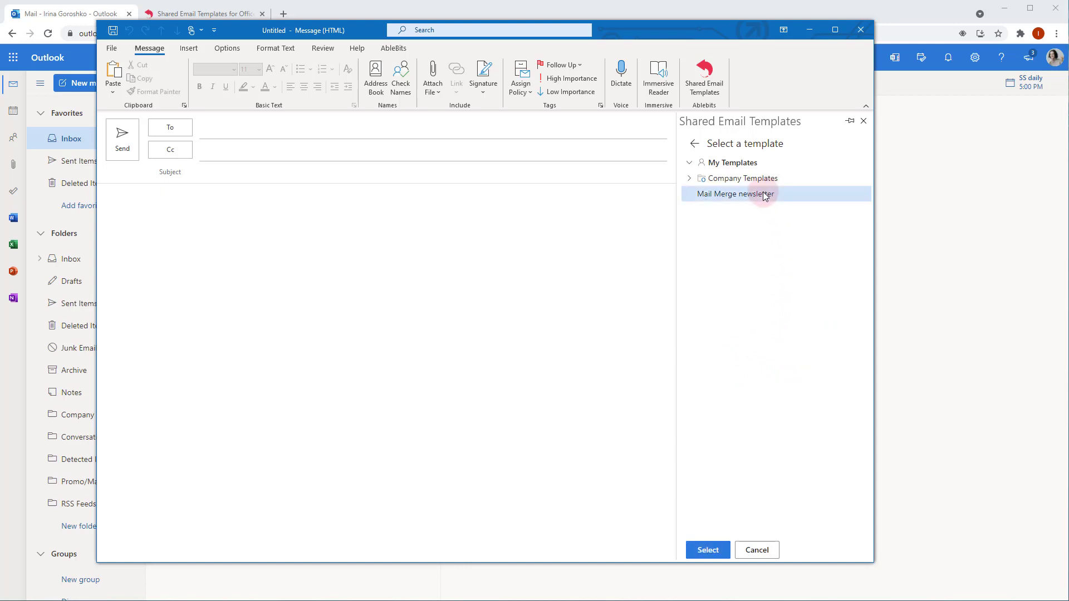
left_click(709, 549)
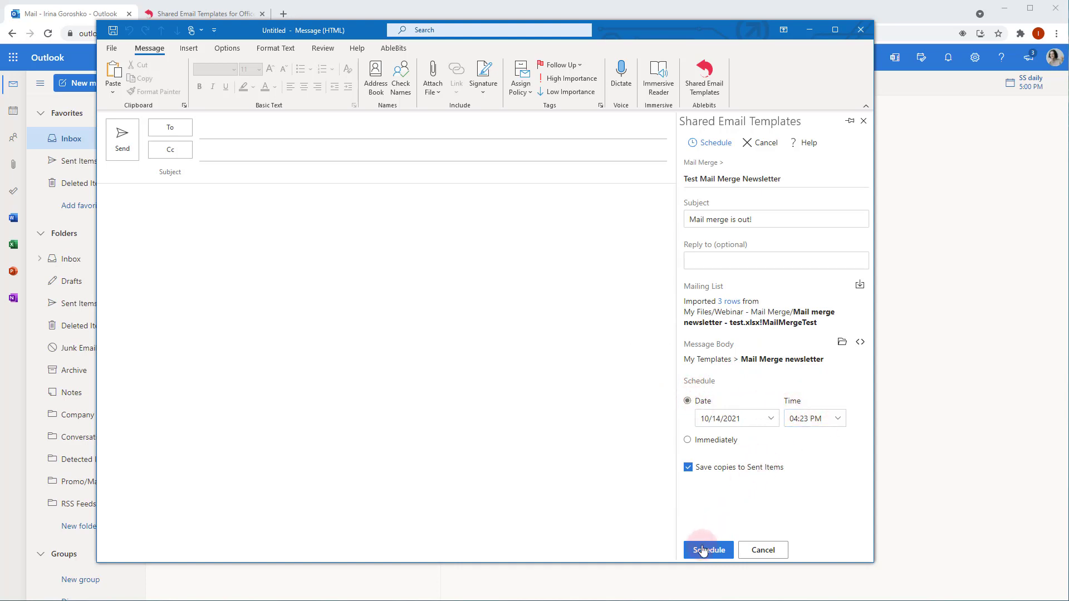
Step: Keep the 10/14/2021 04:23 PM send date, save copies to Sent Items, and schedule the campaign
left_click(688, 440)
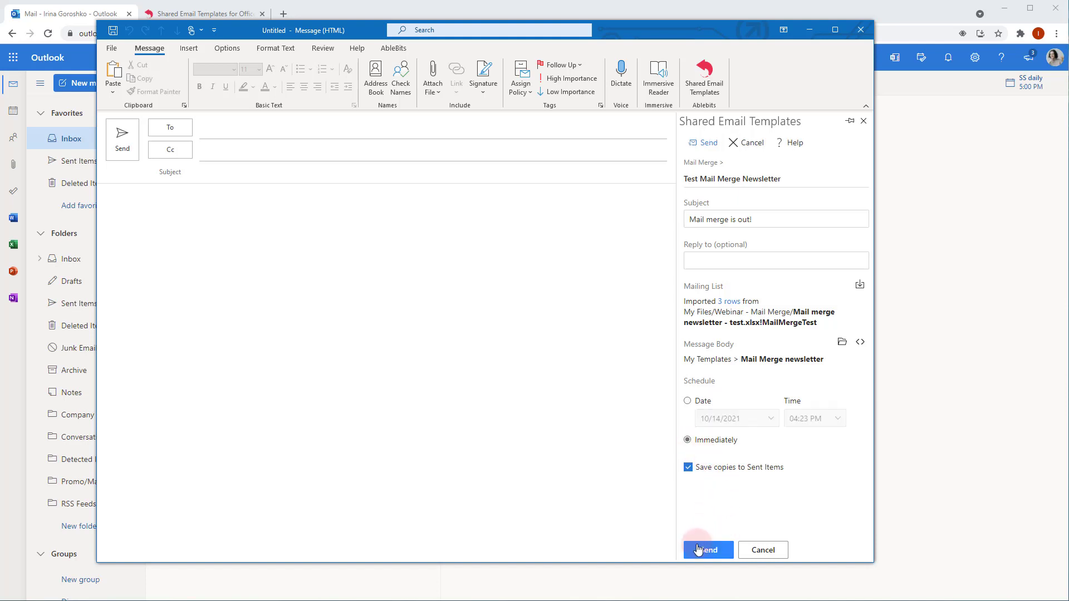
left_click(689, 402)
left_click(690, 469)
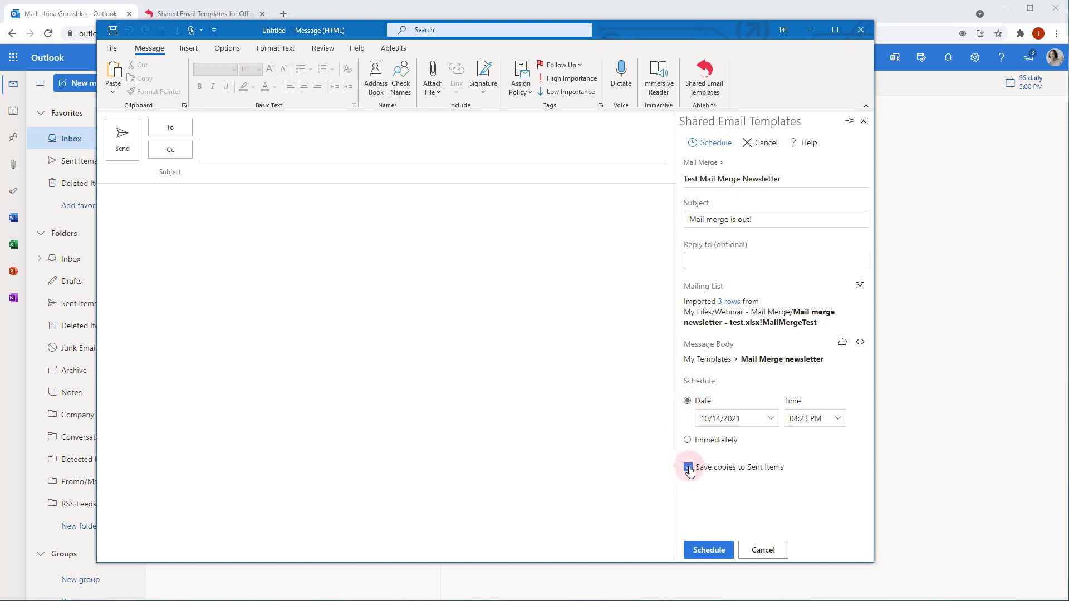
left_click(710, 551)
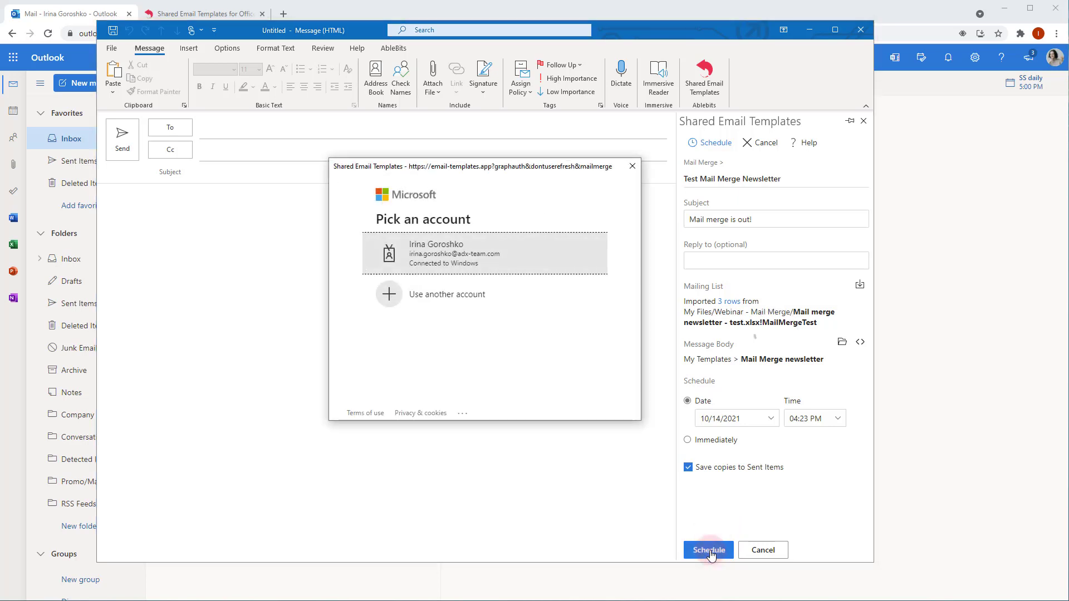
Step: Sign in with the Microsoft account and confirm the campaign shows Finished, 3 of 3 sent
left_click(505, 256)
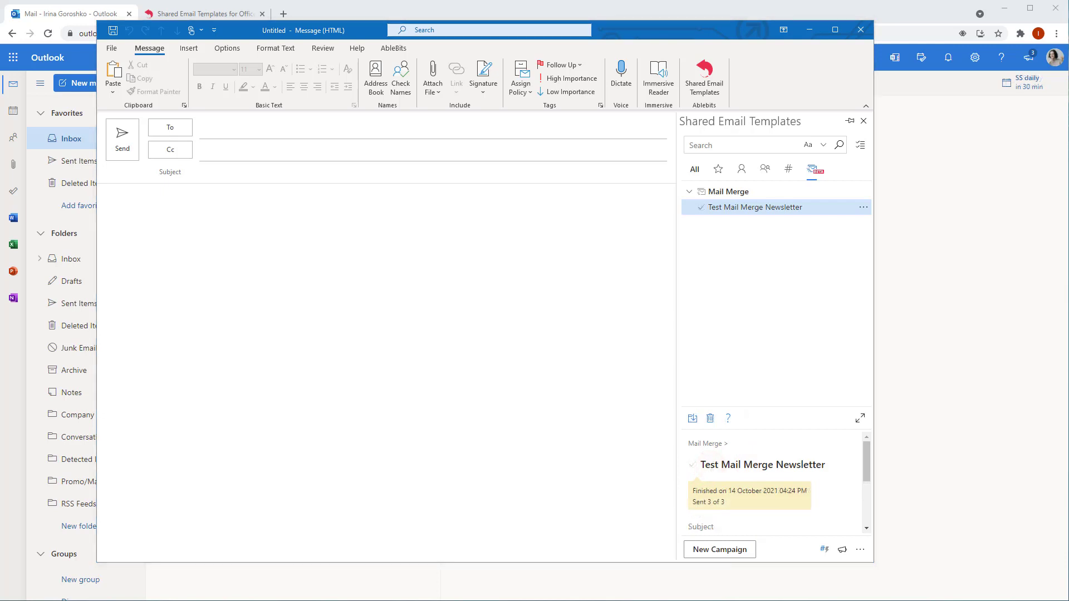
left_click_drag(690, 491, 811, 500)
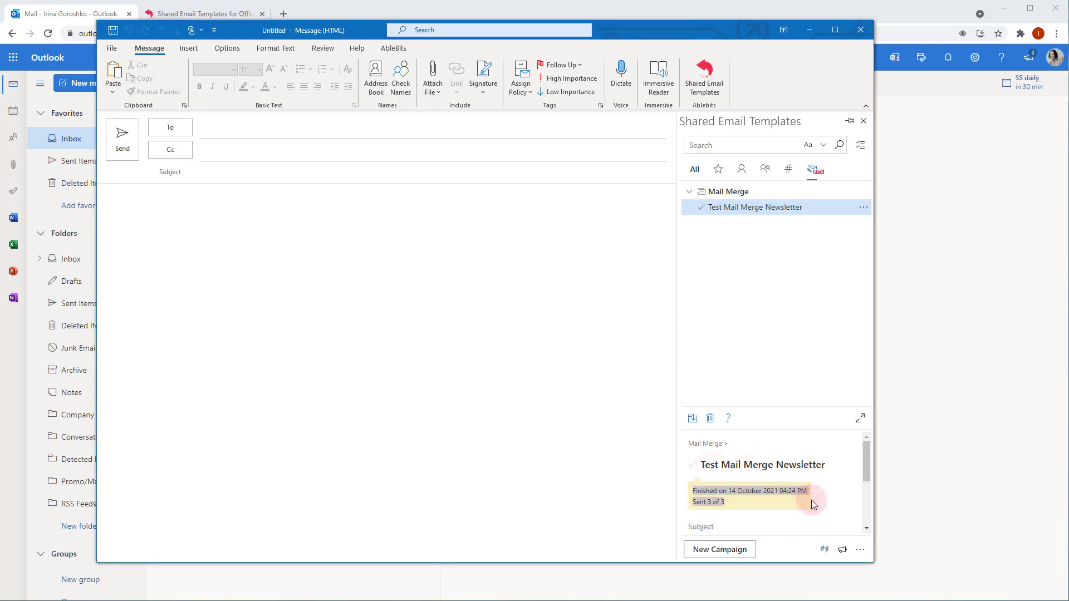
left_click(793, 506)
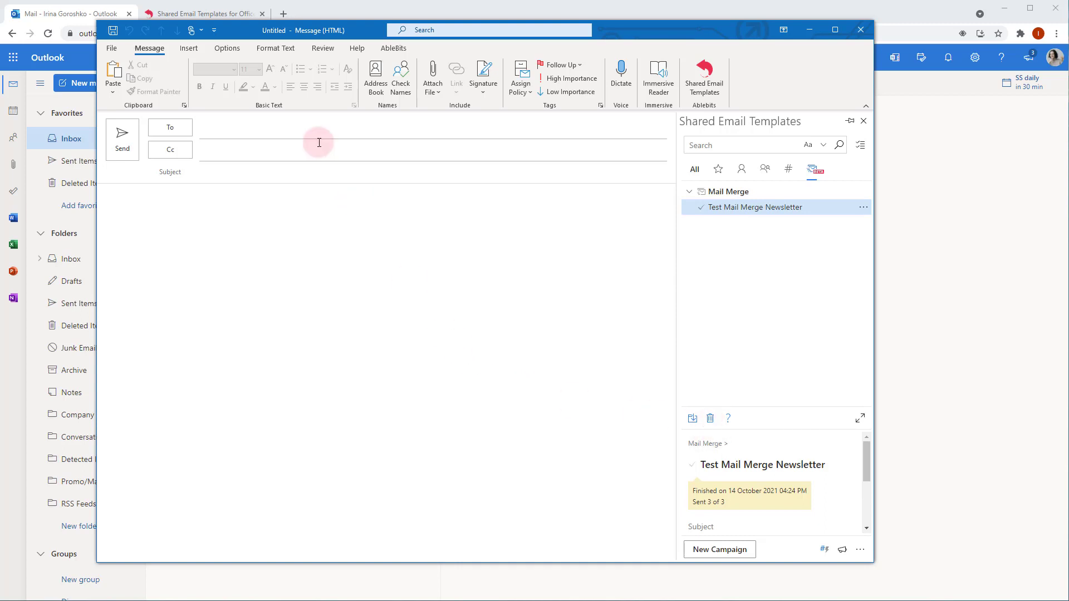
Step: Open the 'Mail merge is out!' message in the Outlook Inbox and scroll through its feature cards
left_click(73, 17)
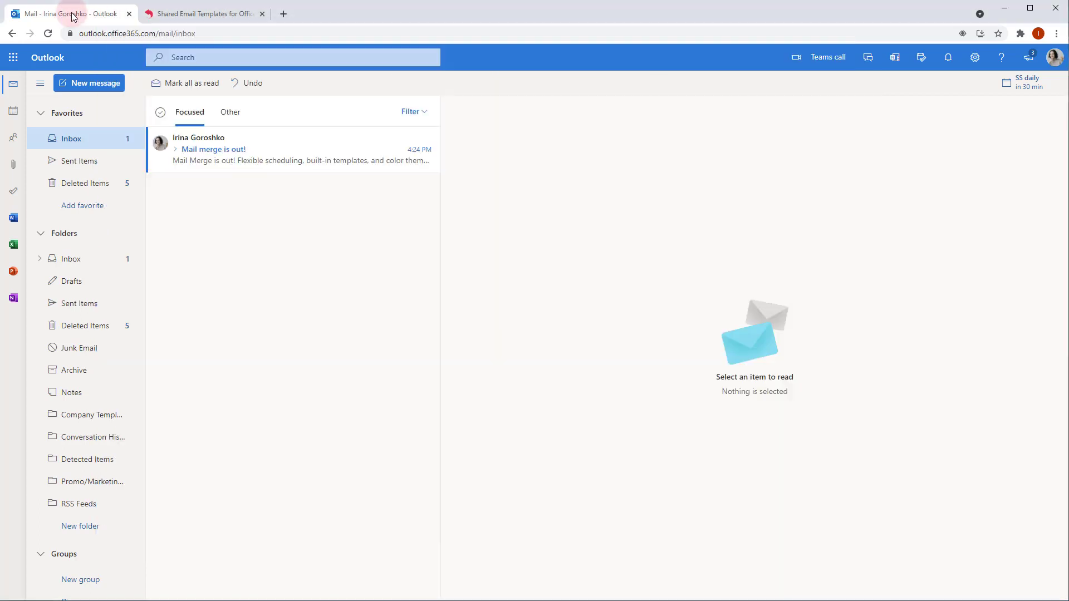
left_click(250, 151)
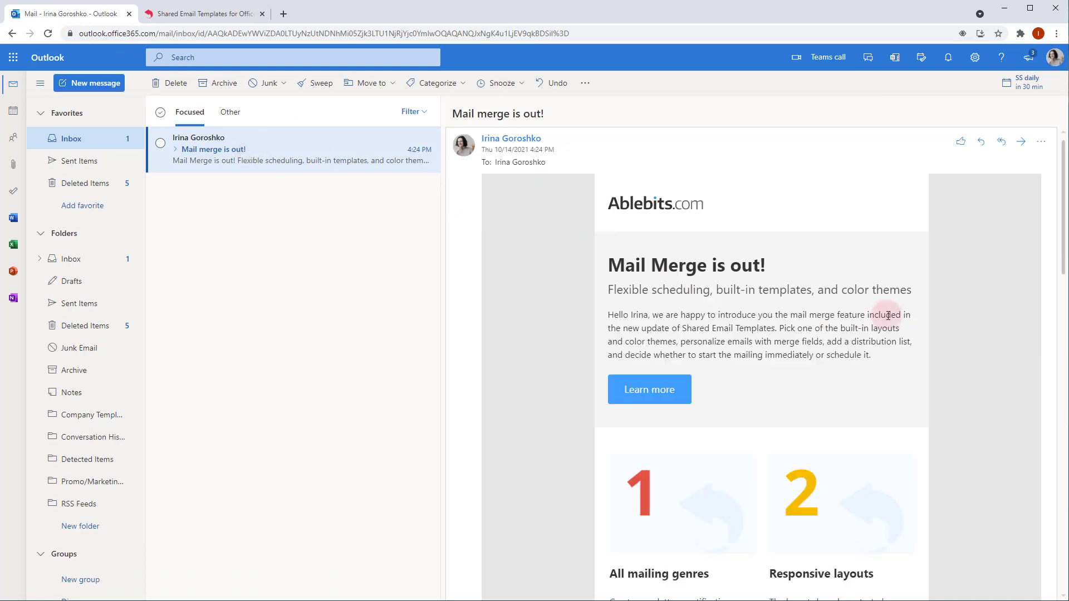
scroll(860, 363, "down", 2)
scroll(869, 370, "down", 12)
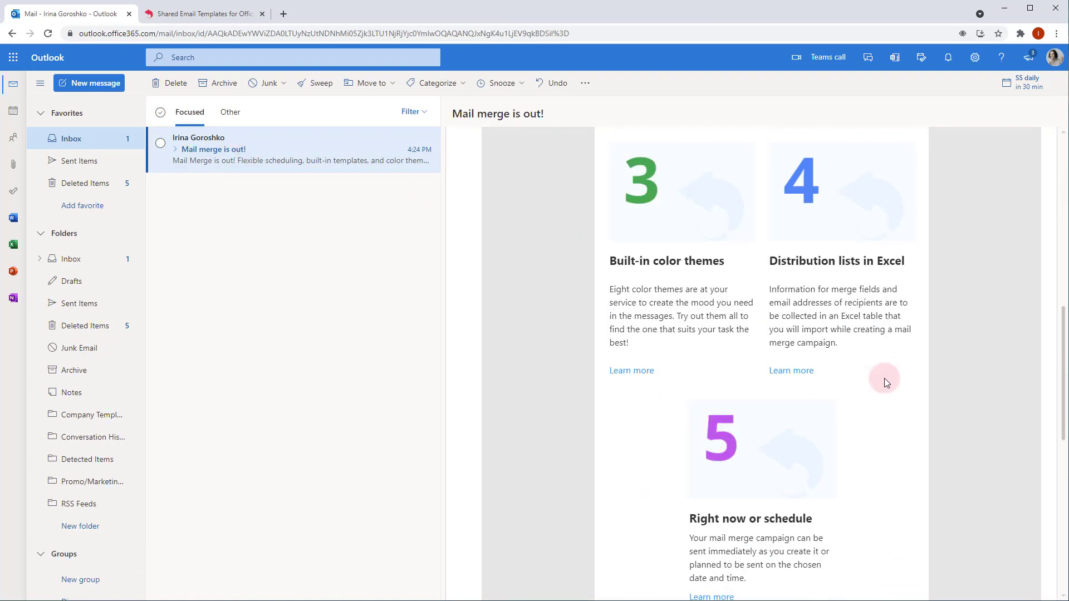
scroll(889, 384, "up", 15)
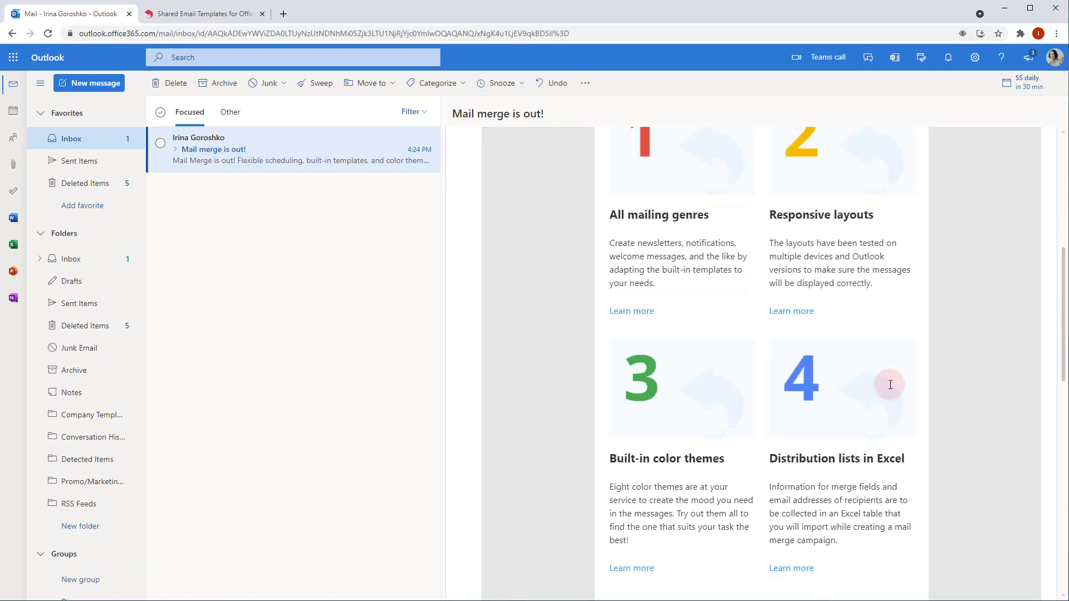